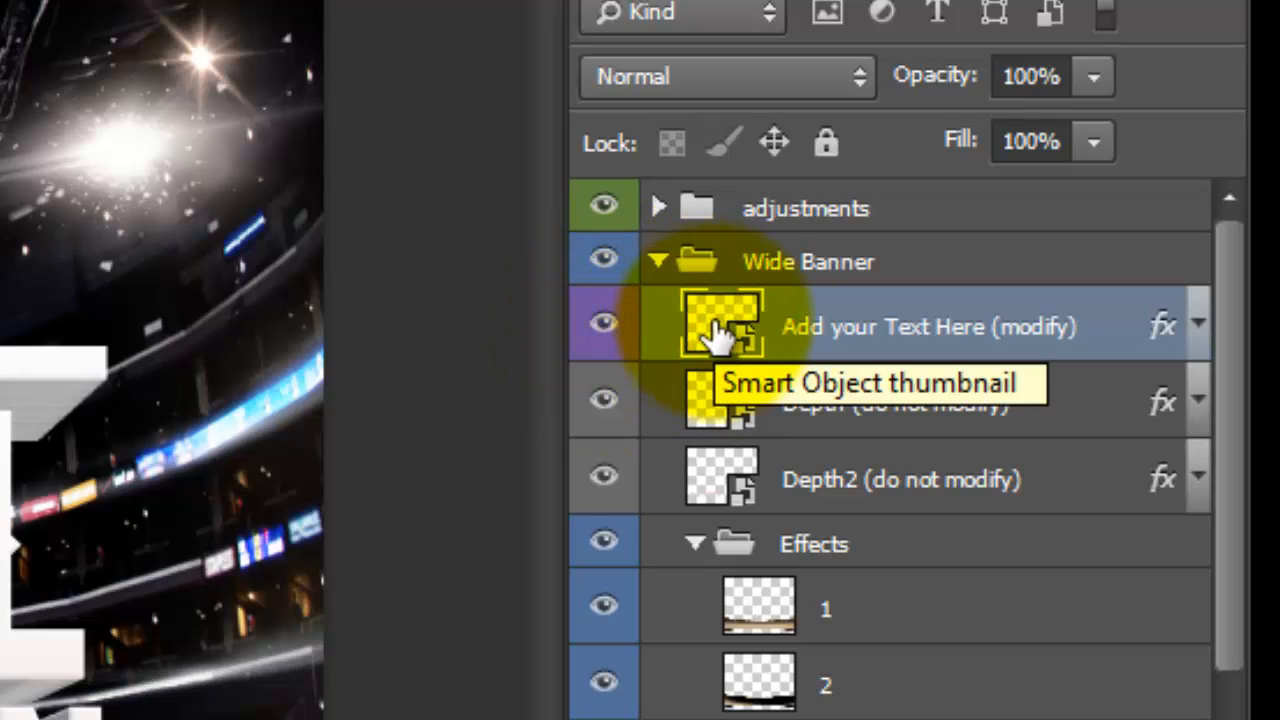
Step: Open the contents of the "Add your Text Here (modify)" smart object in the Wide Banner group
{"action": "left_click", "coordinate": [886, 405]}
{"action": "left_click", "coordinate": [920, 480]}
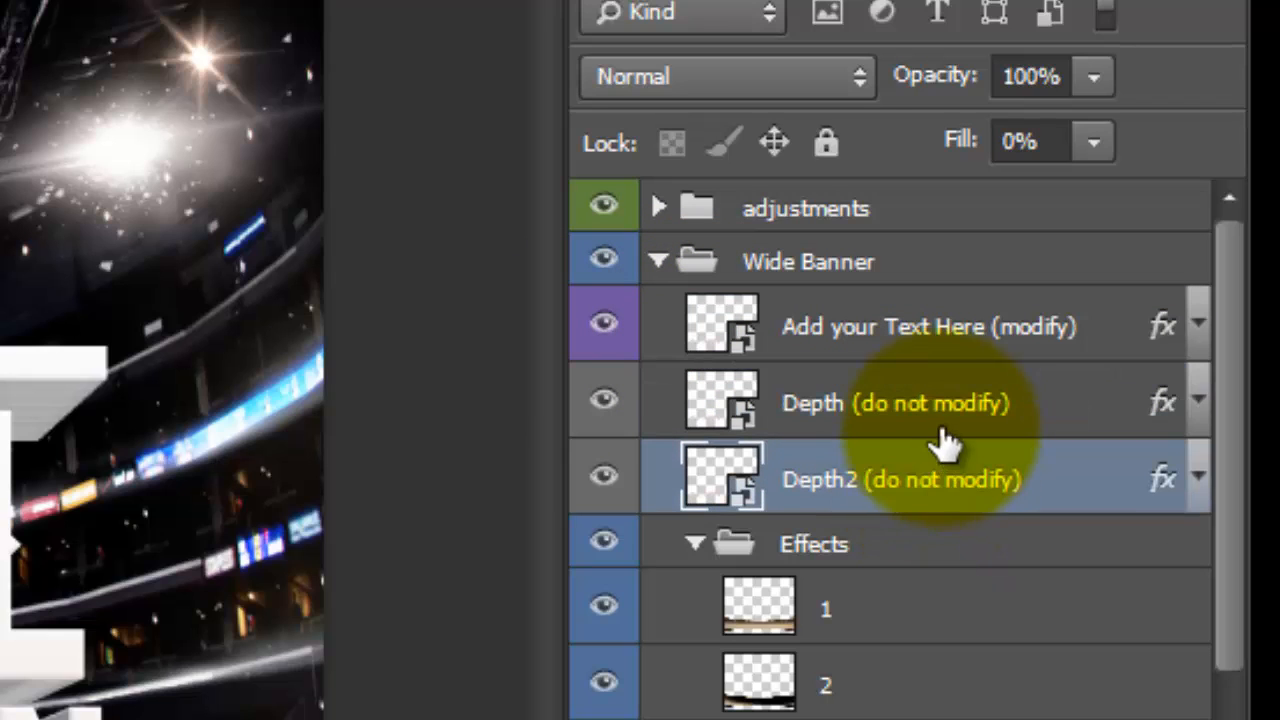
{"action": "left_click", "coordinate": [935, 430]}
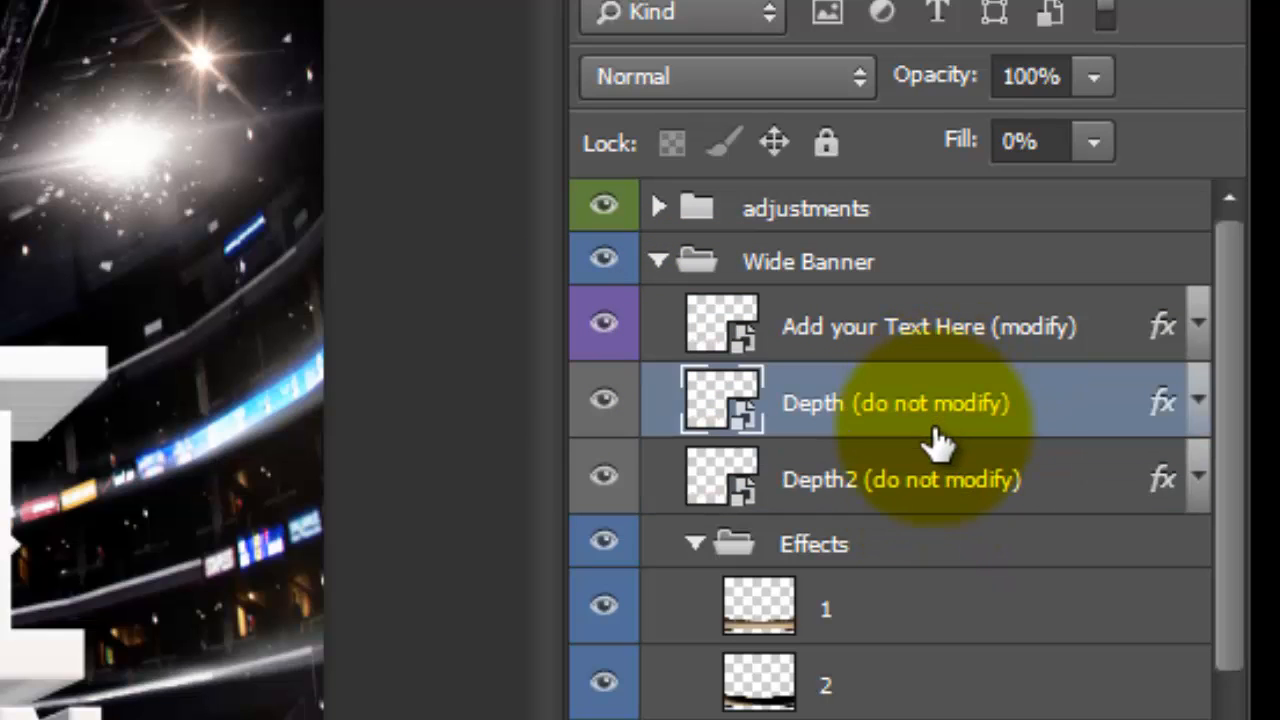
{"action": "left_click", "coordinate": [894, 343]}
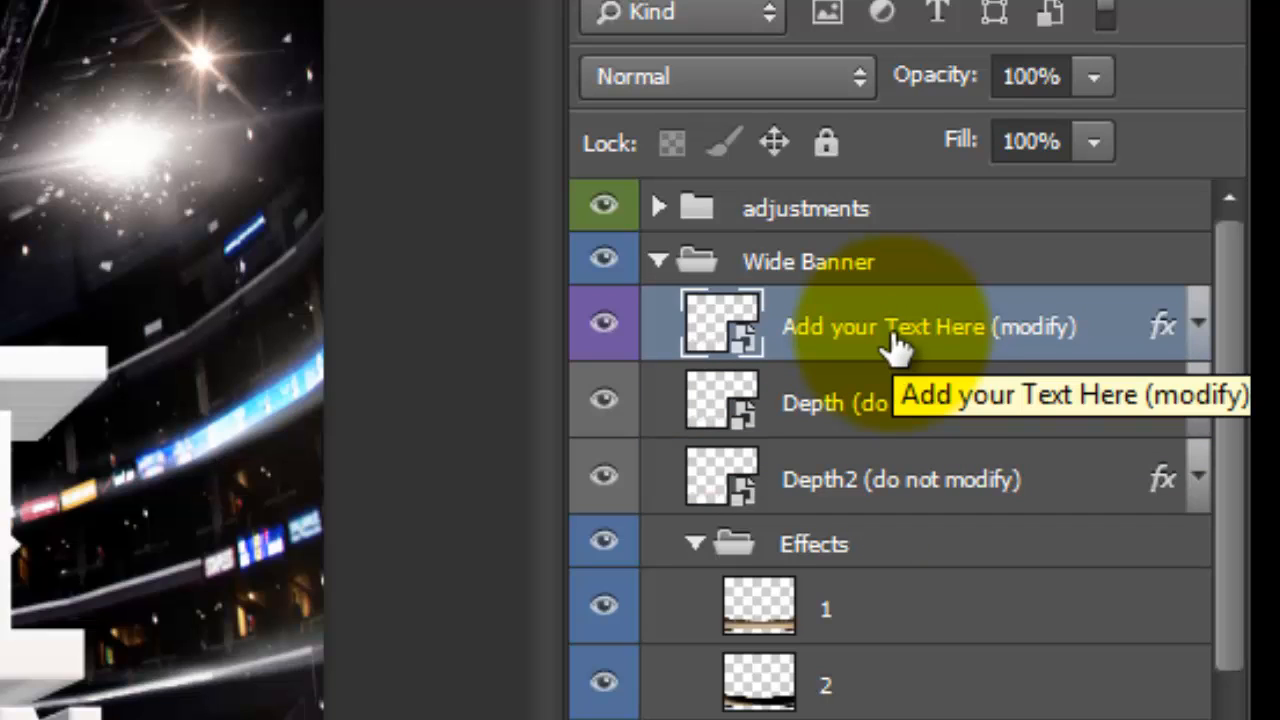
{"action": "double_click", "coordinate": [722, 327]}
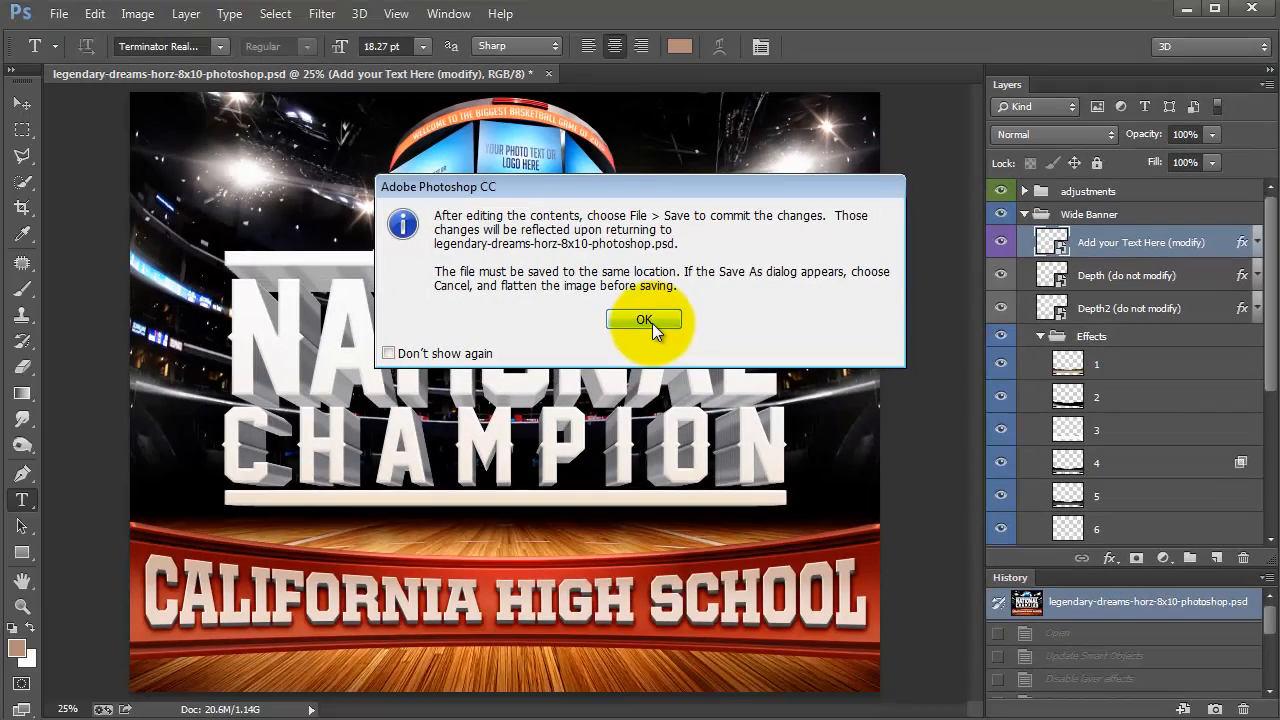
{"action": "left_click", "coordinate": [645, 321]}
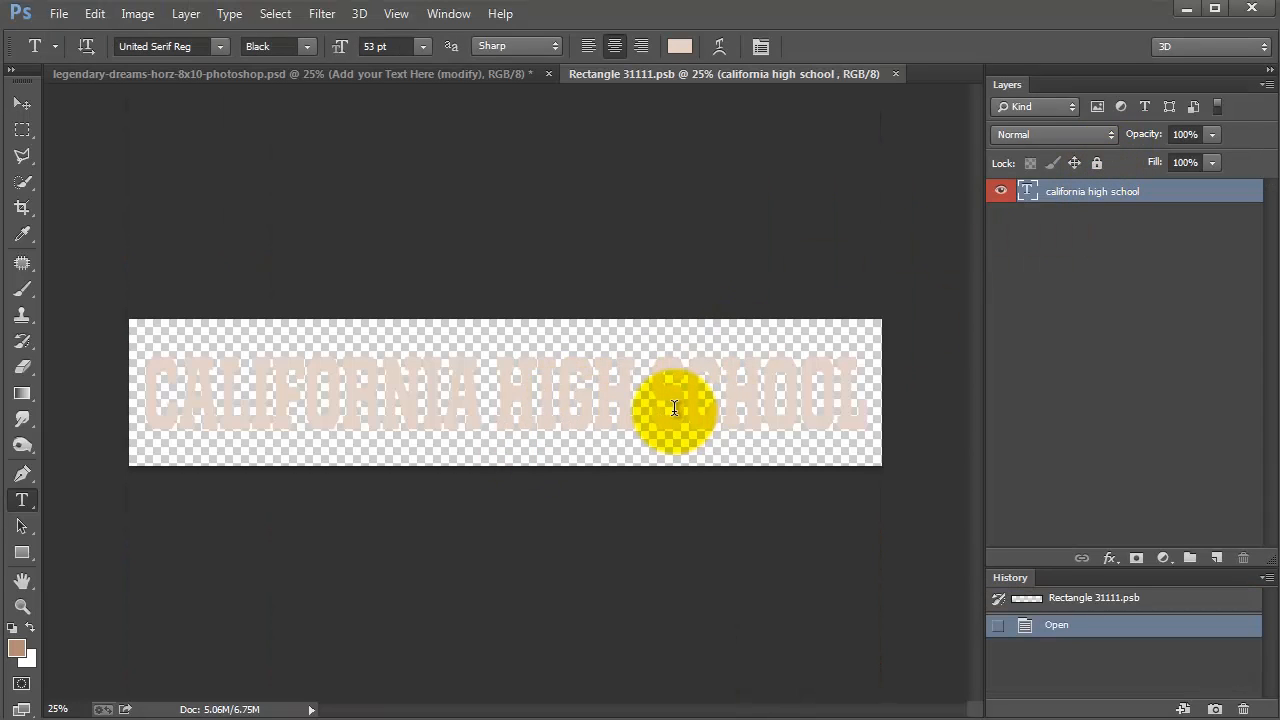
Step: Add a new layer beneath the "california high school" text and fill it with black
{"action": "left_click", "coordinate": [1216, 559]}
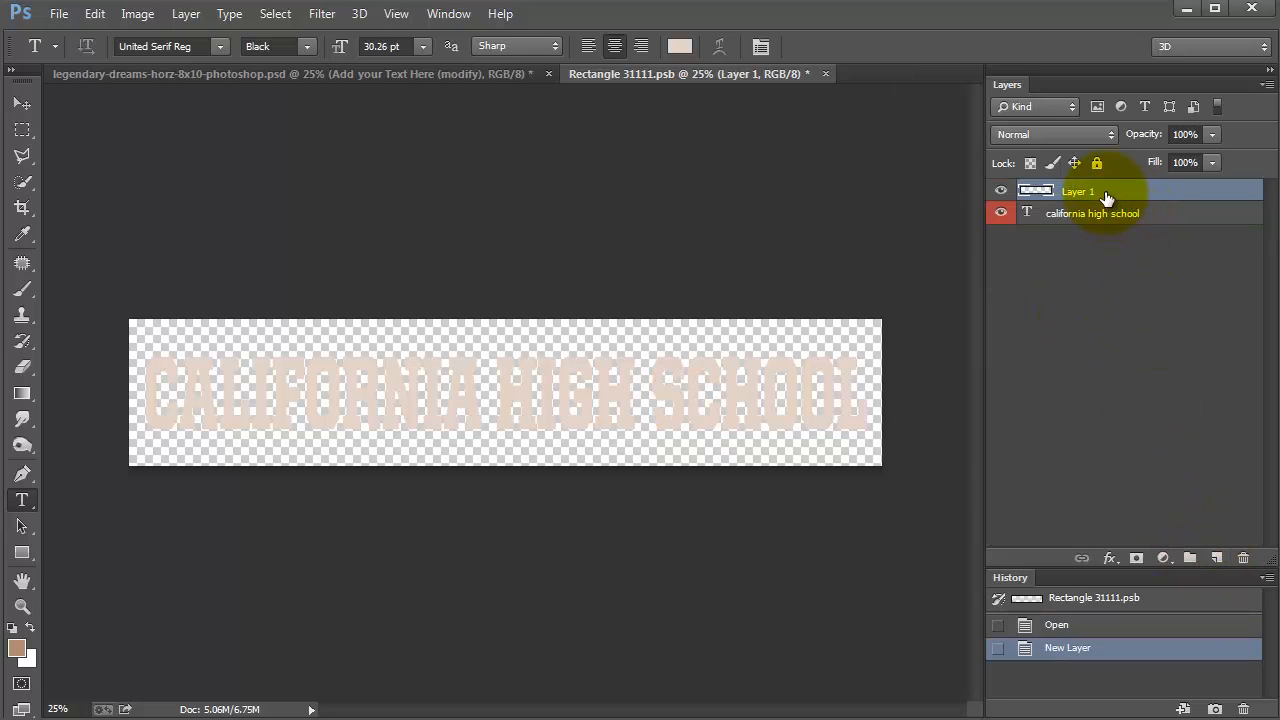
{"action": "left_click_drag", "start_coordinate": [1106, 198], "coordinate": [1098, 236]}
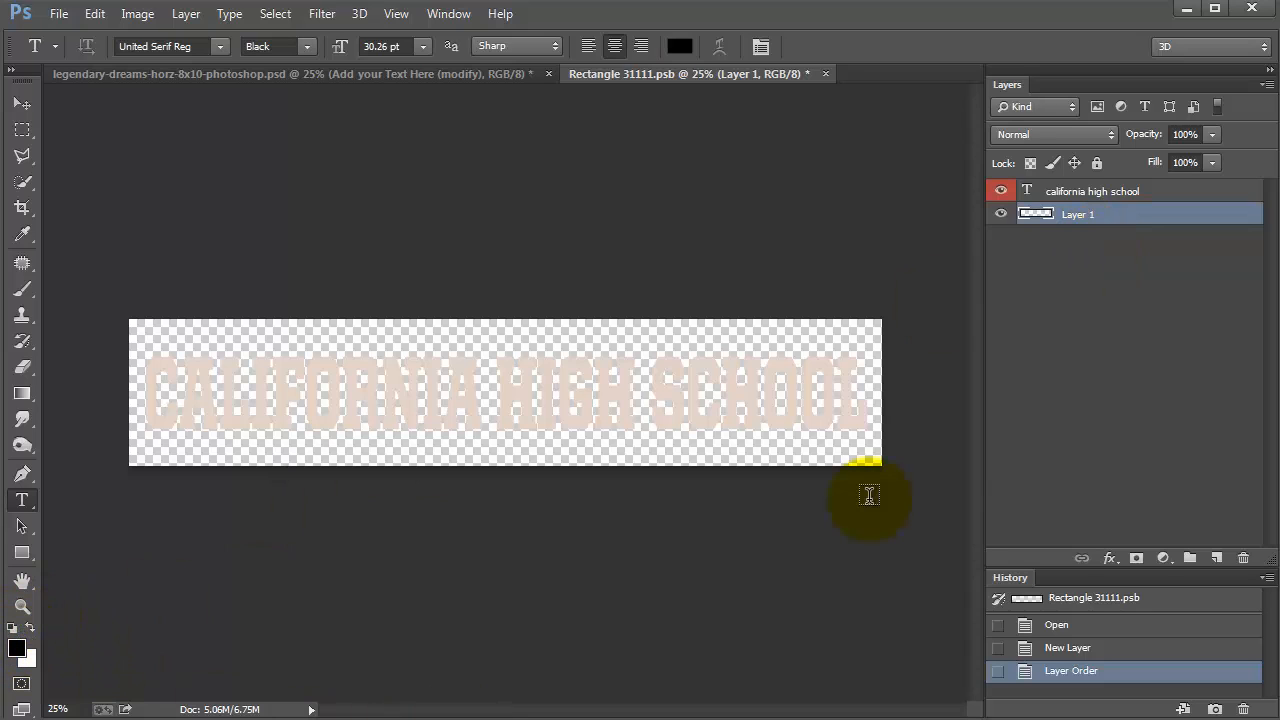
{"action": "key", "text": "alt+BackSpace"}
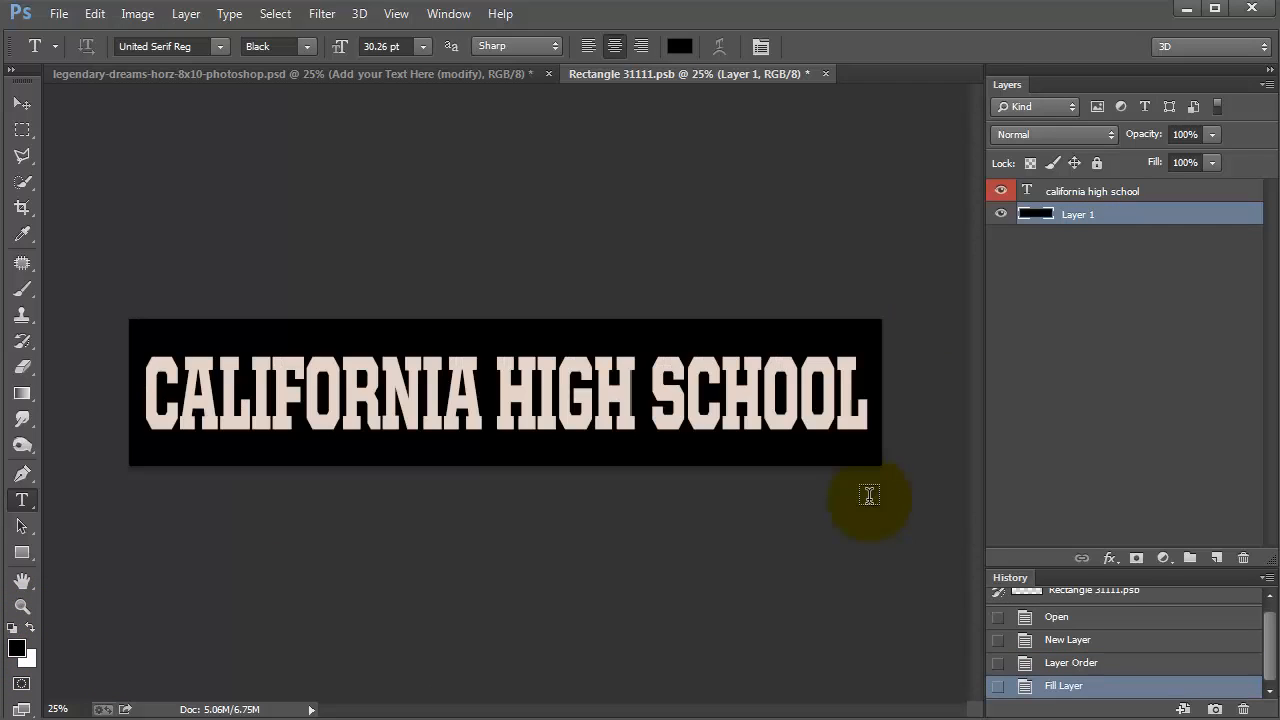
Step: Change the color of the whole "CALIFORNIA HIGH SCHOOL" text to light blue #b5b9de
{"action": "triple_click", "coordinate": [655, 402]}
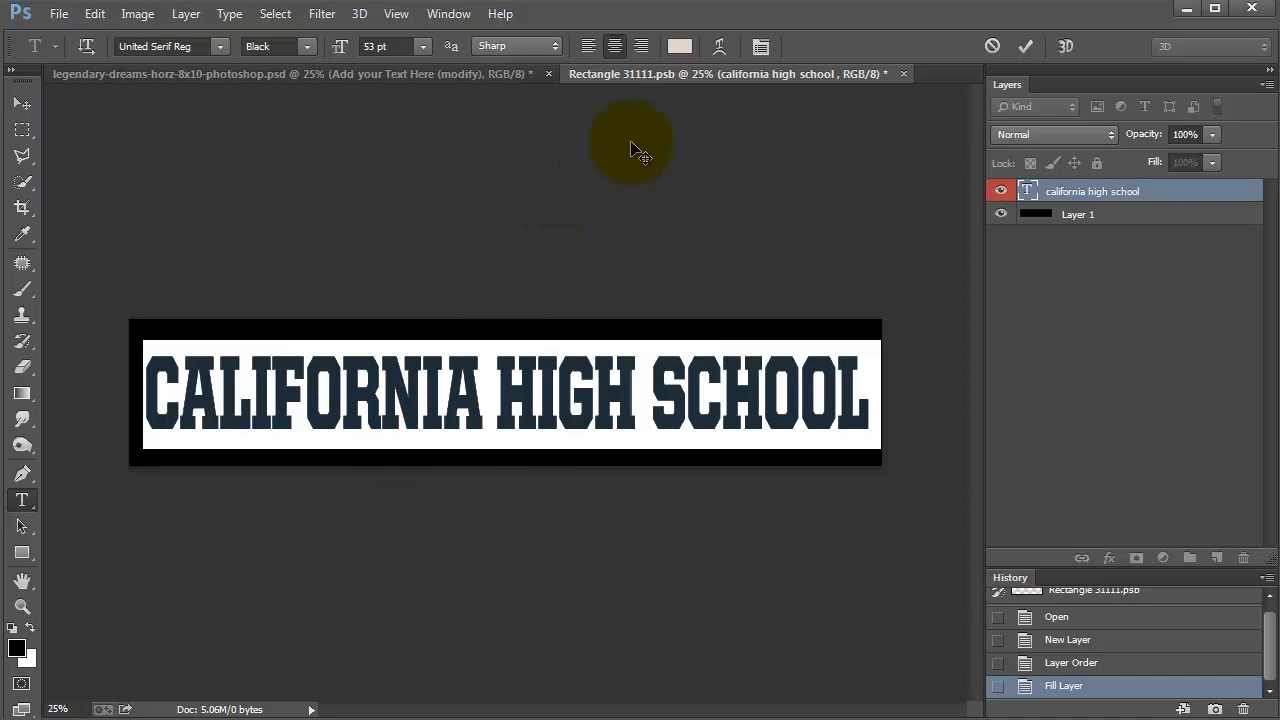
{"action": "left_click", "coordinate": [679, 47]}
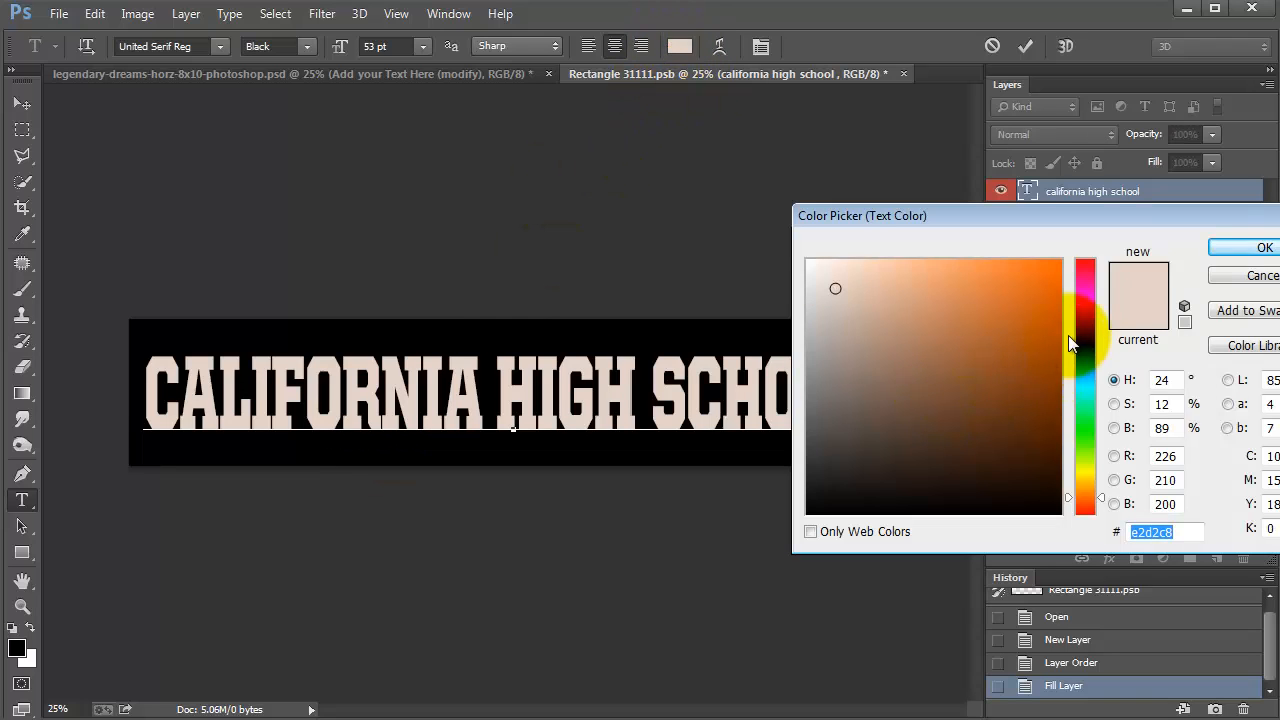
{"action": "left_click_drag", "start_coordinate": [1102, 505], "coordinate": [1101, 348]}
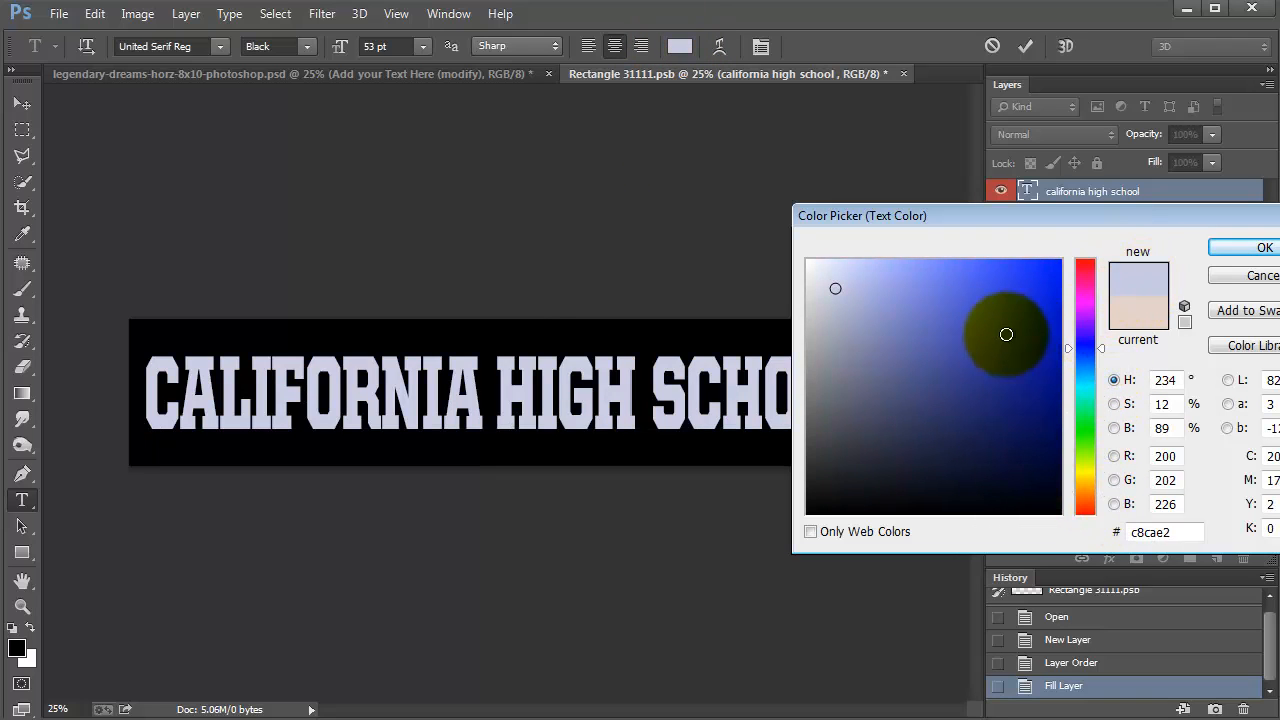
{"action": "left_click", "coordinate": [1006, 334]}
{"action": "left_click_drag", "start_coordinate": [1033, 392], "coordinate": [853, 292]}
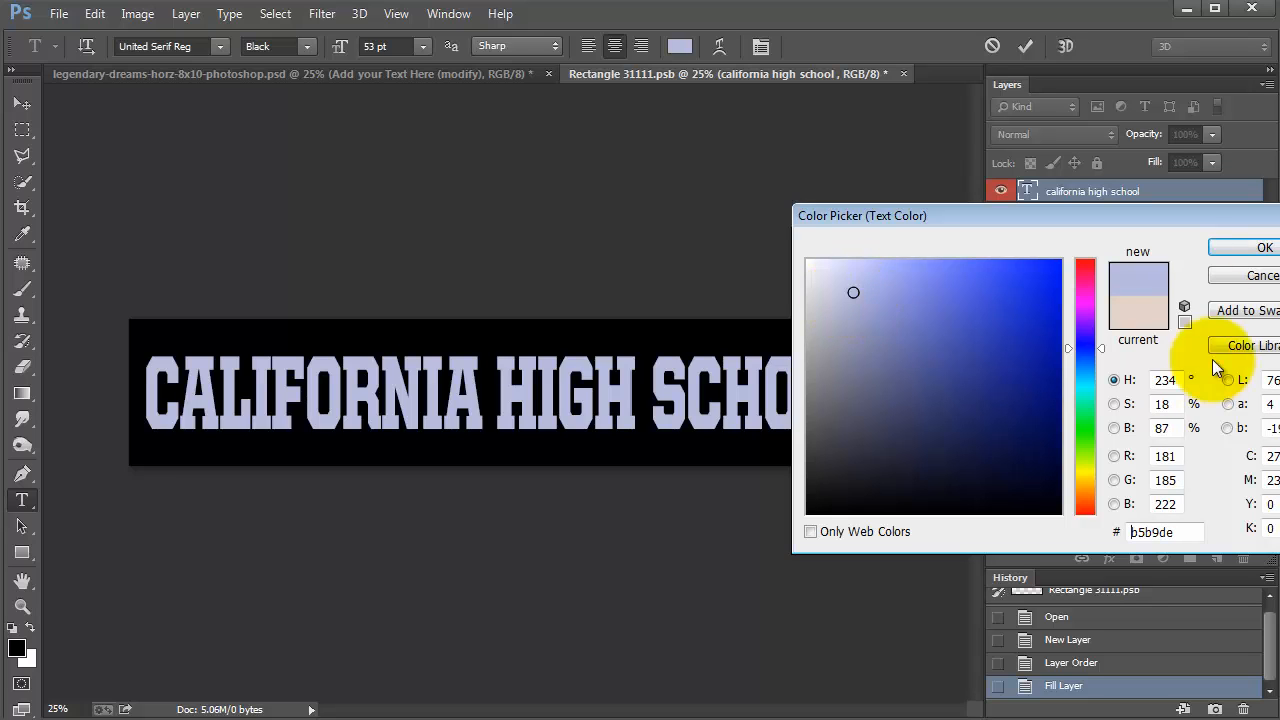
{"action": "left_click", "coordinate": [1256, 249]}
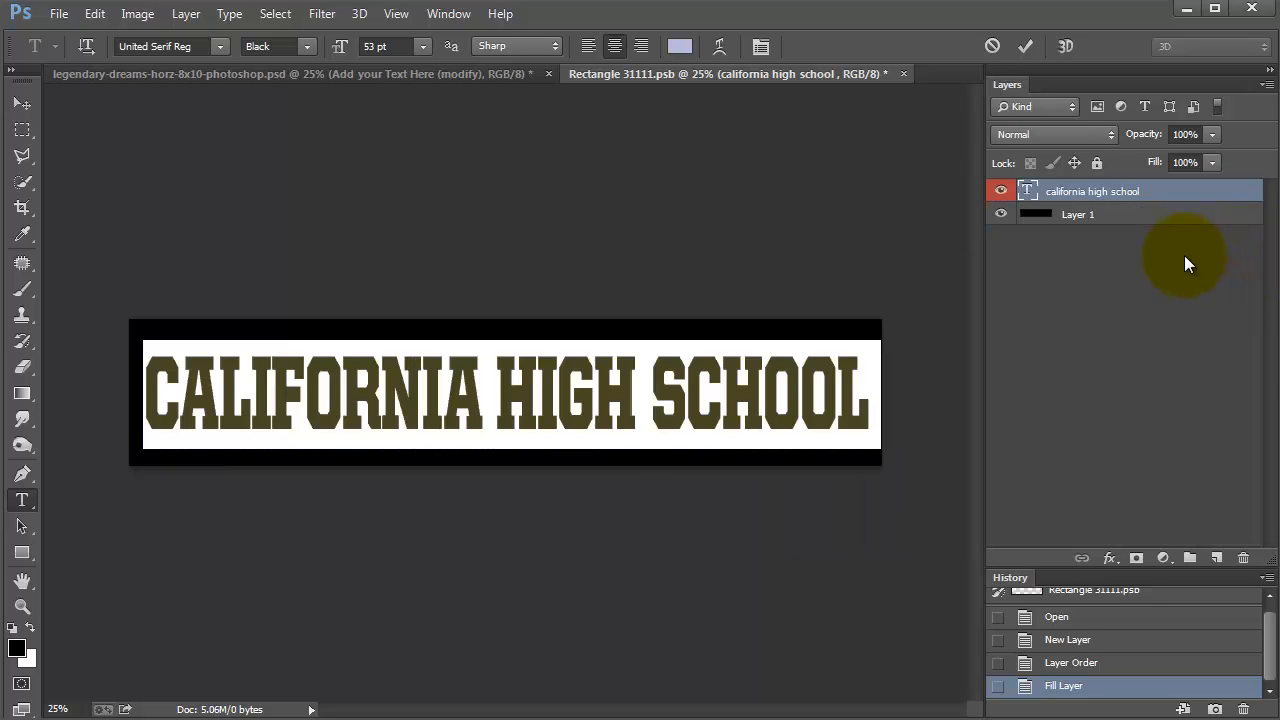
Step: Replace the banner text with "KANSAS STATE COLLEGE"
{"action": "left_click", "coordinate": [660, 415]}
{"action": "triple_click", "coordinate": [528, 403]}
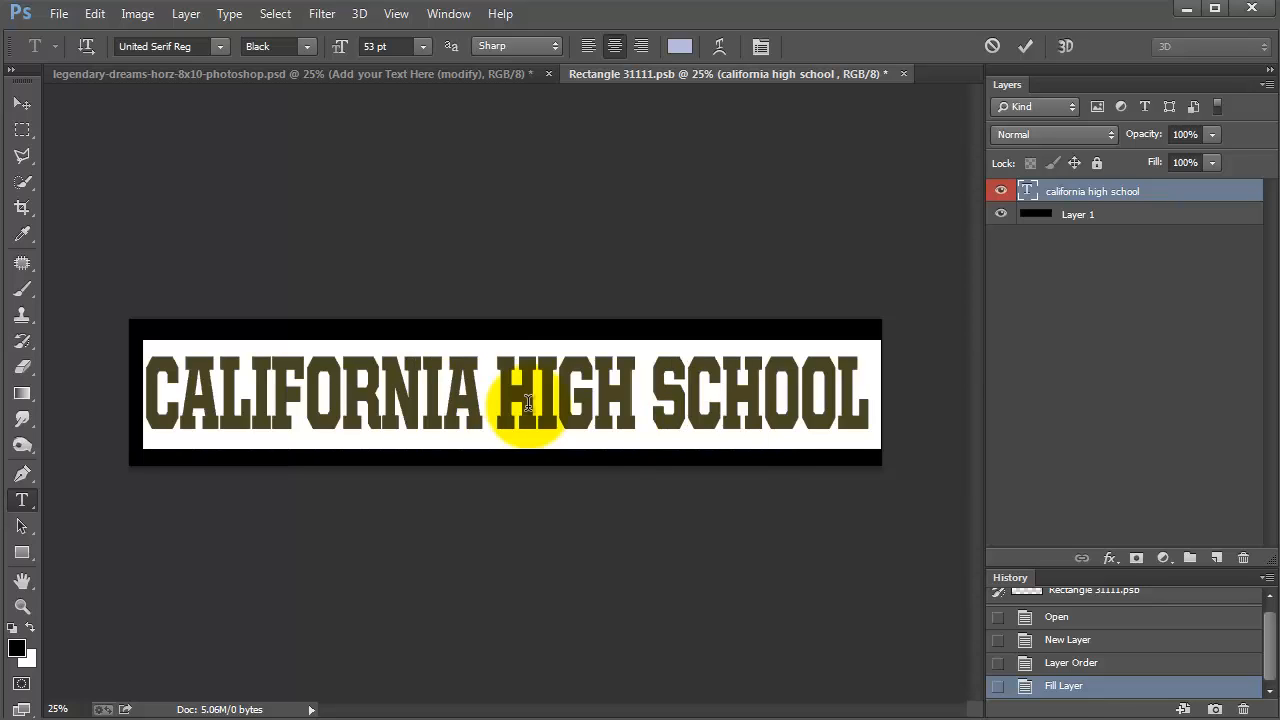
{"action": "type", "text": "KANSAS STATE COLLEGE"}
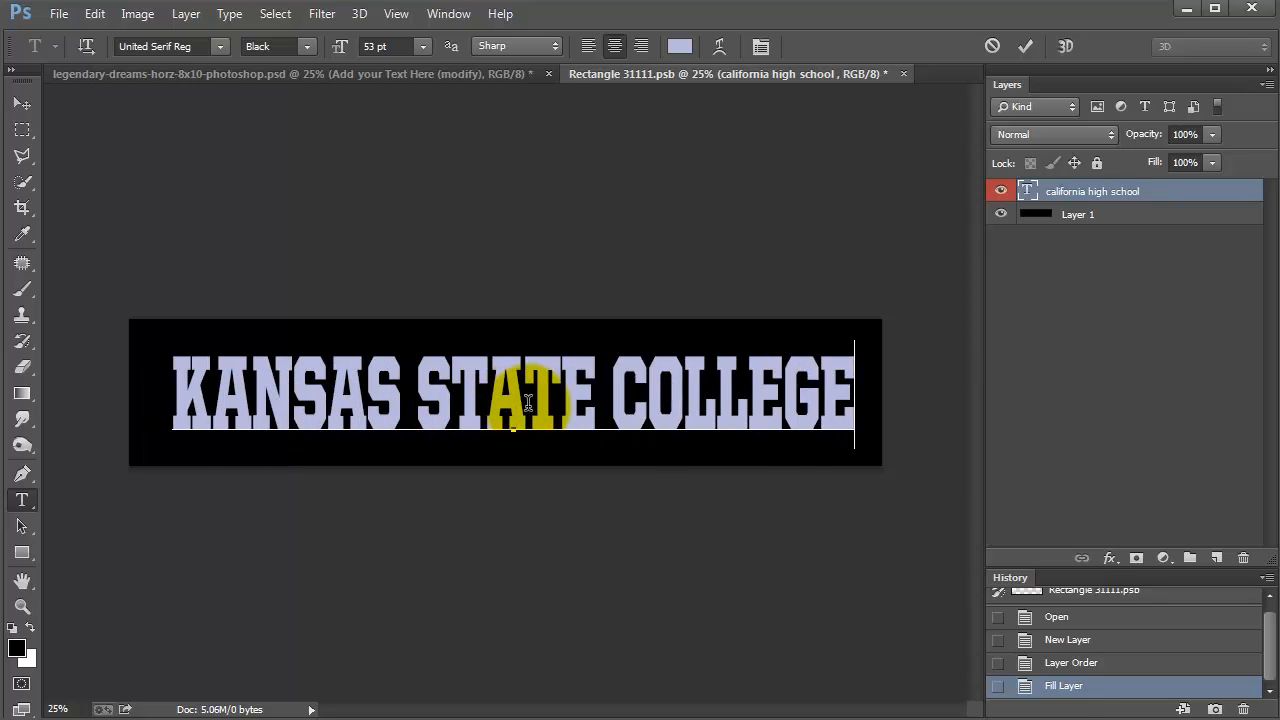
Step: Set the font of the "KANSAS STATE COLLEGE" text to VIPER NORA
{"action": "triple_click", "coordinate": [305, 385]}
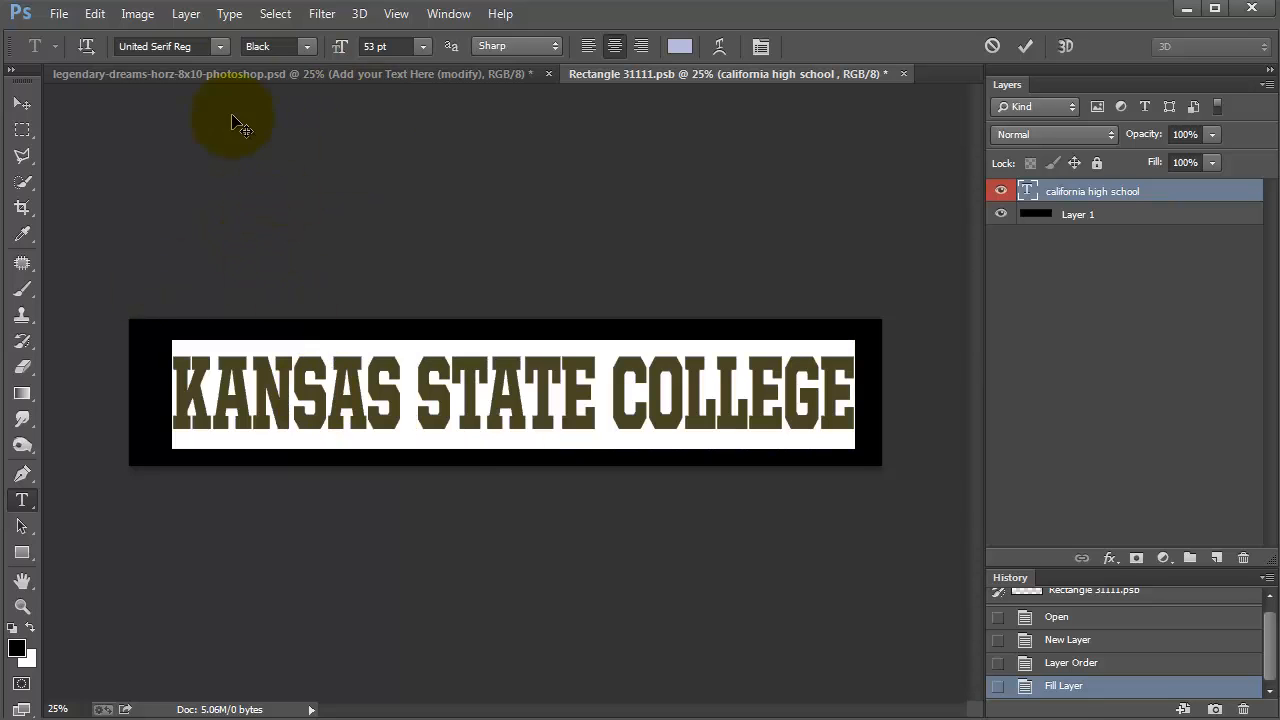
{"action": "left_click", "coordinate": [221, 46]}
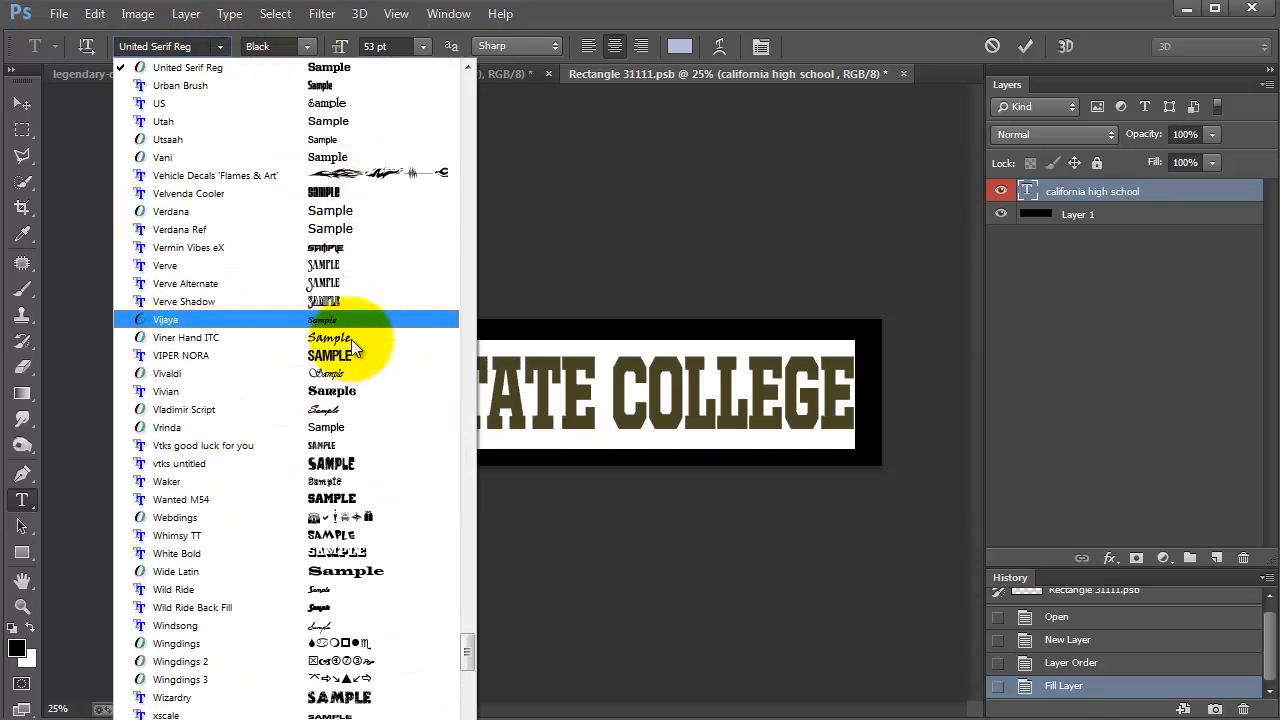
{"action": "left_click", "coordinate": [377, 355]}
{"action": "left_click", "coordinate": [540, 370]}
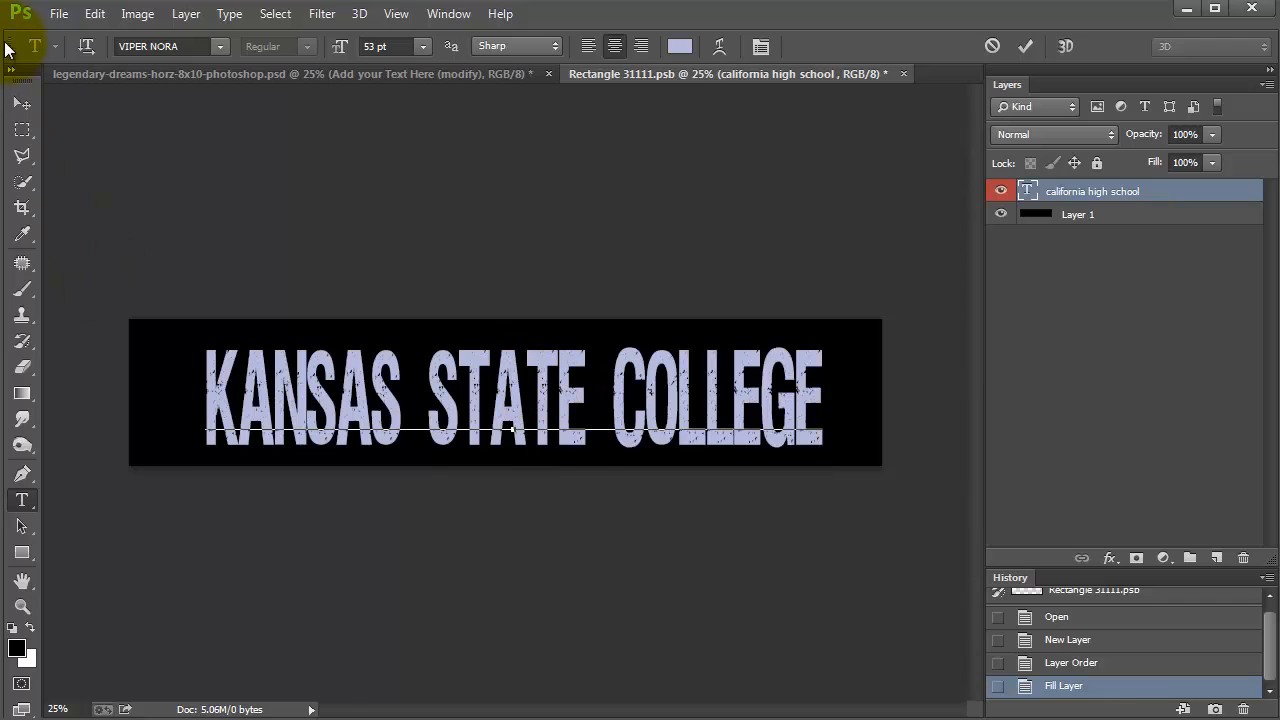
{"action": "triple_click", "coordinate": [596, 376]}
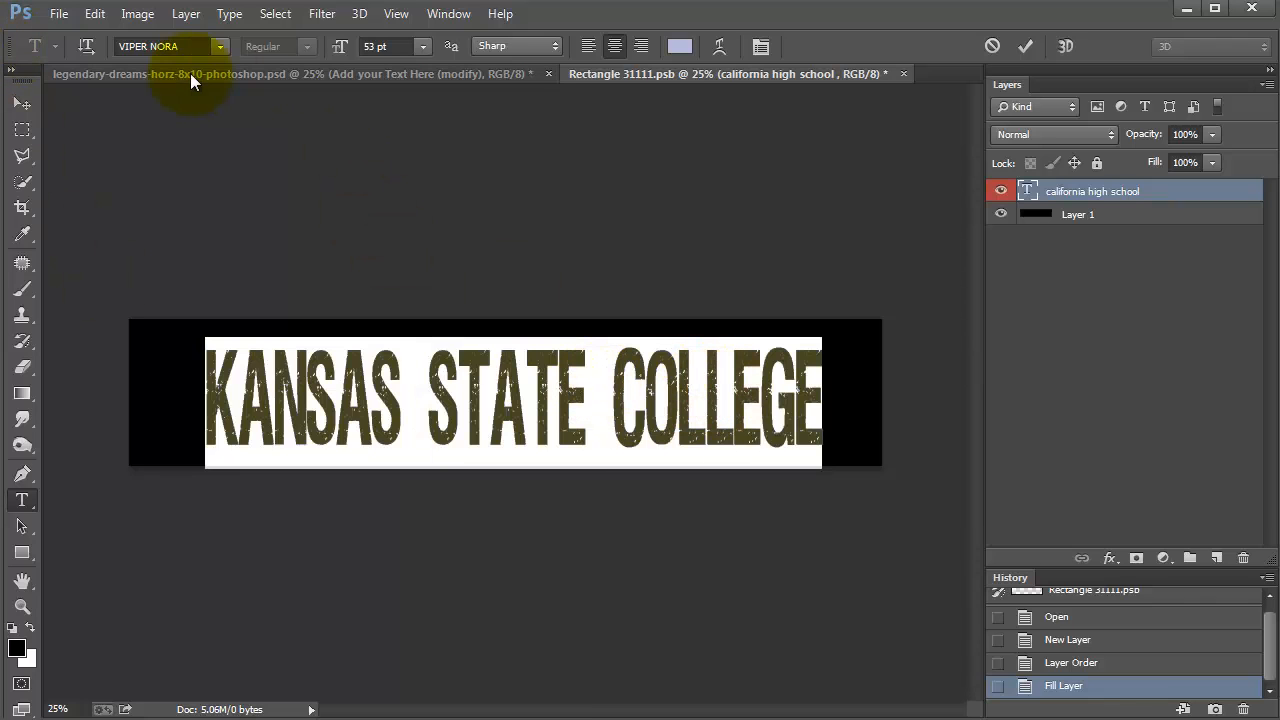
{"action": "left_click", "coordinate": [221, 49]}
{"action": "scroll", "coordinate": [355, 340], "scroll_direction": "down", "scroll_amount": 8}
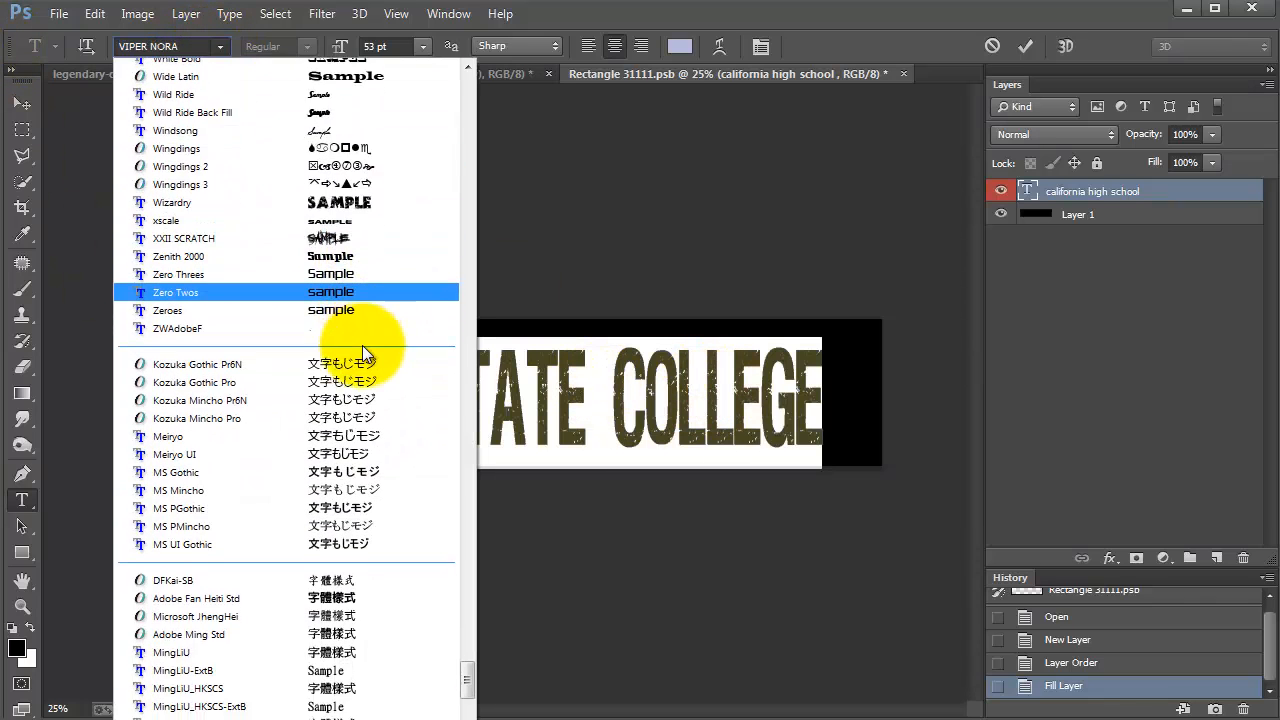
{"action": "left_click", "coordinate": [1171, 255]}
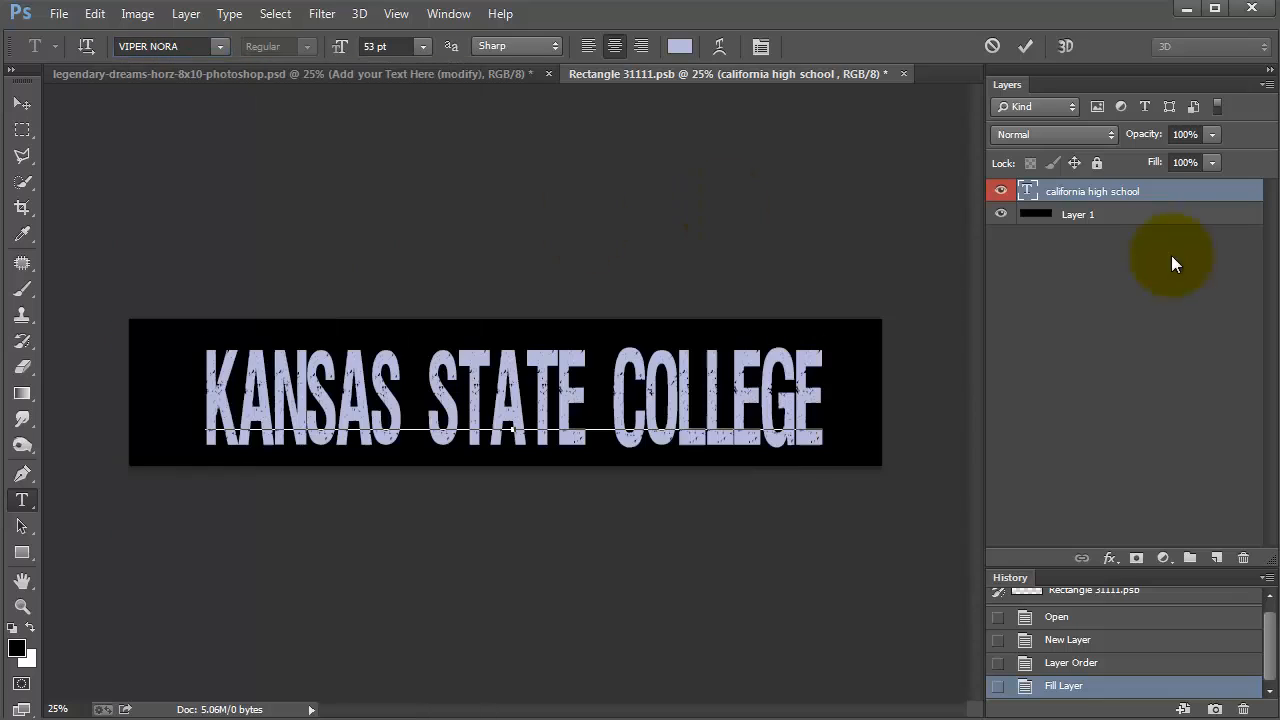
Step: Hide the black Layer 1 behind the text, and close the smart object document with its changes saved
{"action": "left_click", "coordinate": [1001, 217]}
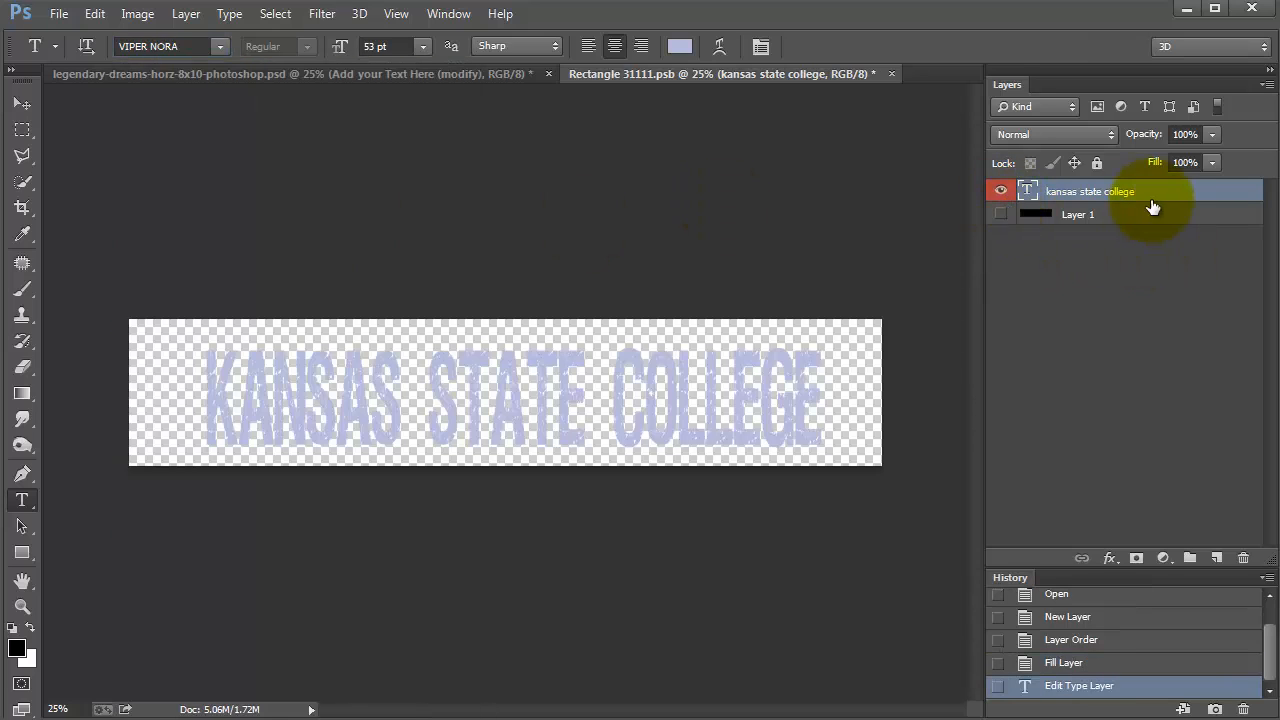
{"action": "left_click", "coordinate": [1154, 217]}
{"action": "left_click", "coordinate": [1001, 215]}
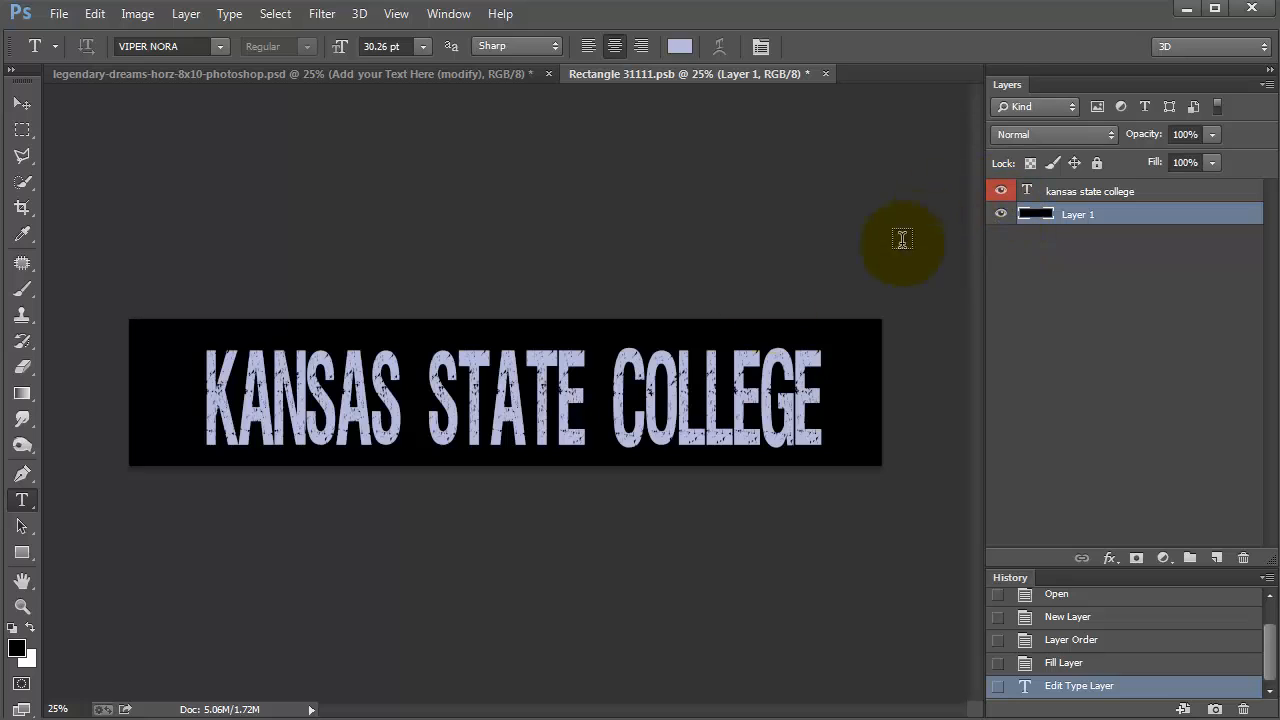
{"action": "left_click", "coordinate": [1001, 216]}
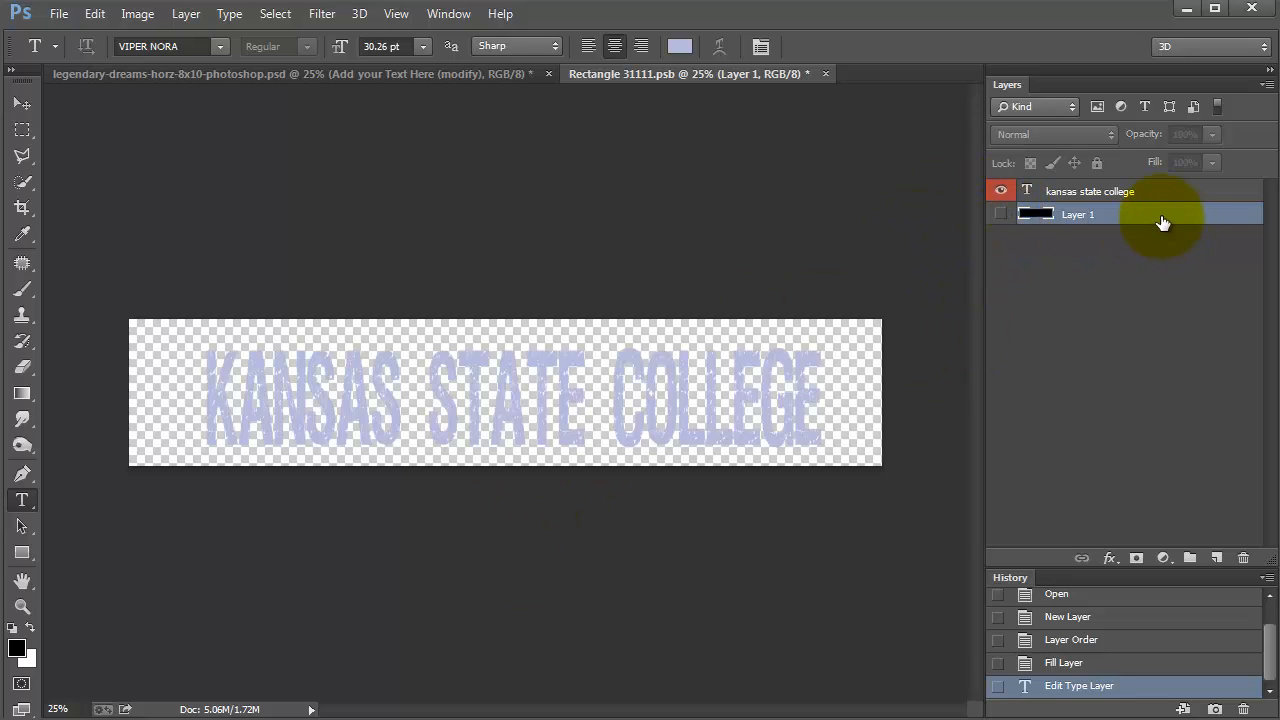
{"action": "left_click", "coordinate": [825, 74]}
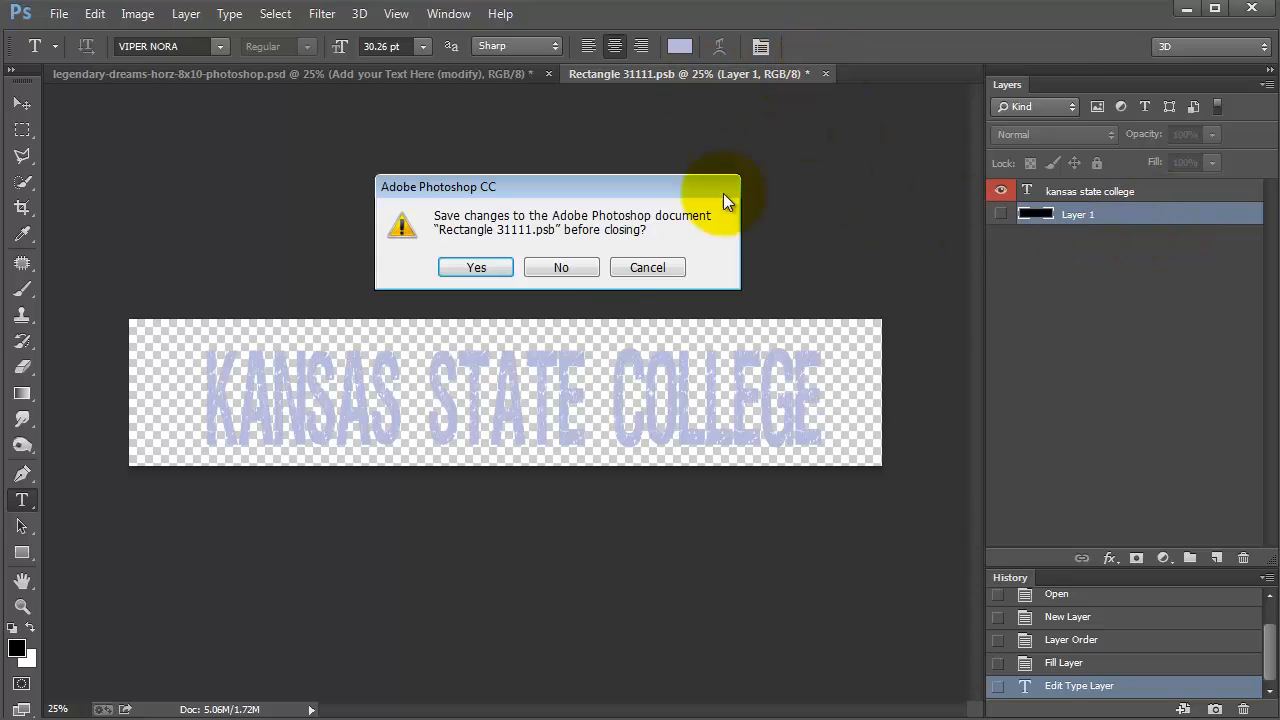
{"action": "left_click", "coordinate": [481, 262]}
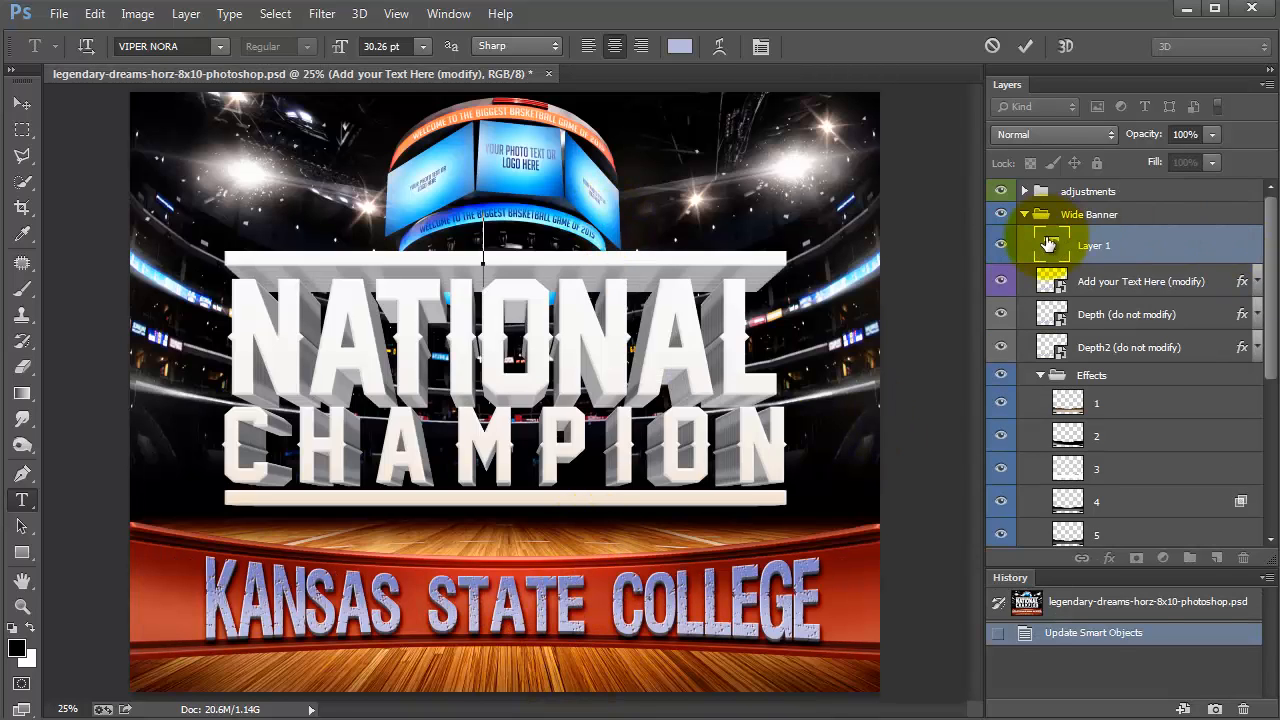
Step: Reopen the contents of the "Add your Text Here (modify)" smart object from the poster document
{"action": "left_click", "coordinate": [1055, 284]}
{"action": "double_click", "coordinate": [1060, 285]}
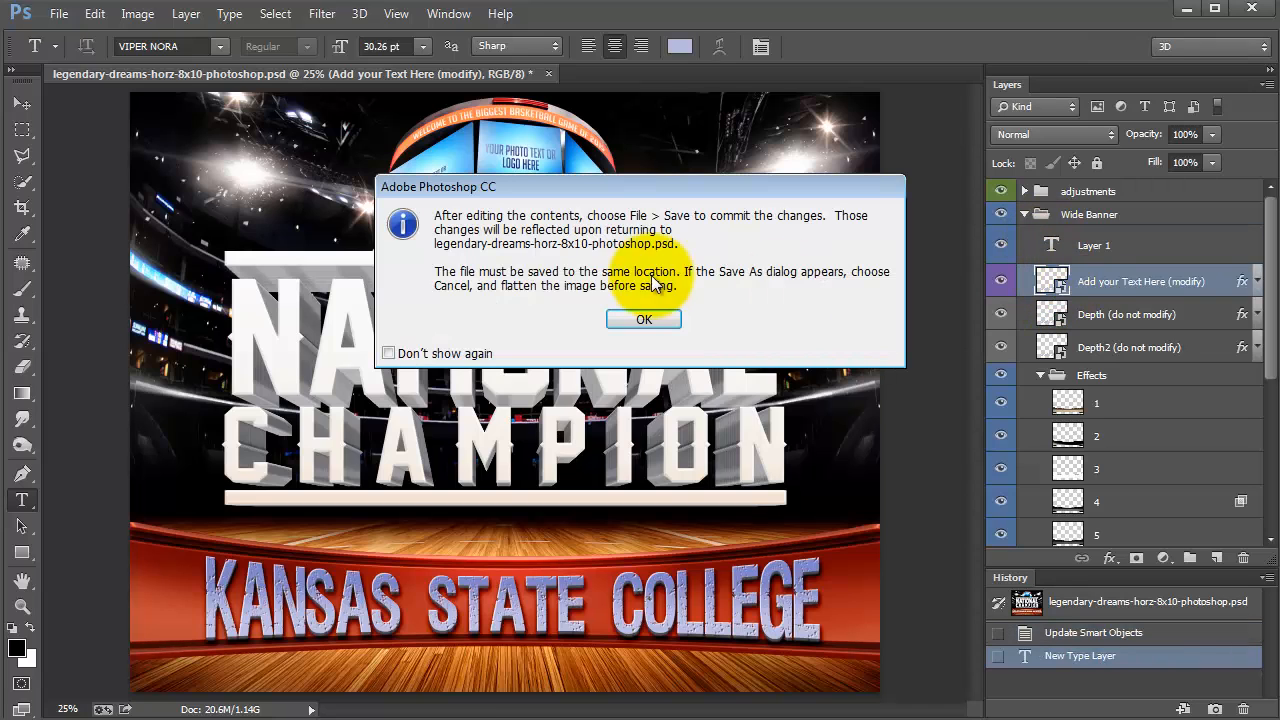
{"action": "left_click", "coordinate": [651, 317]}
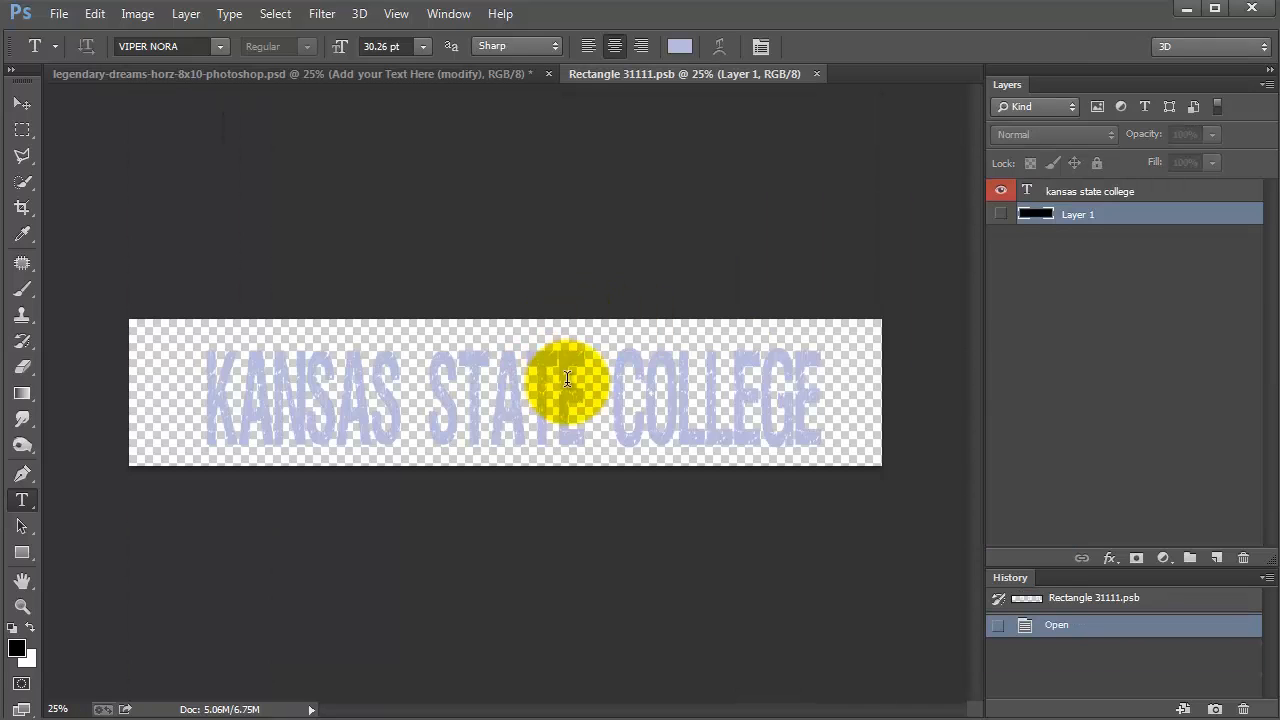
Step: Nudge the "kansas state college" text layer slightly upward, and close the smart object document with its changes saved
{"action": "left_click", "coordinate": [1087, 197]}
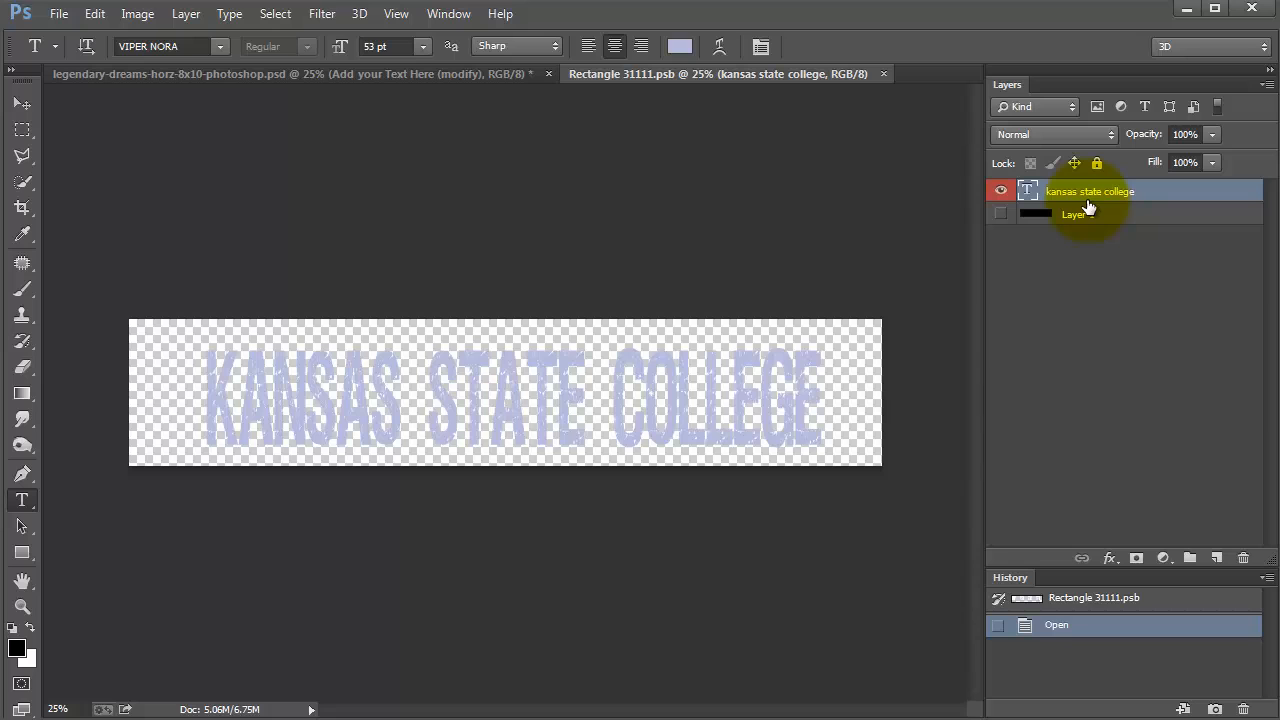
{"action": "left_click", "coordinate": [22, 103]}
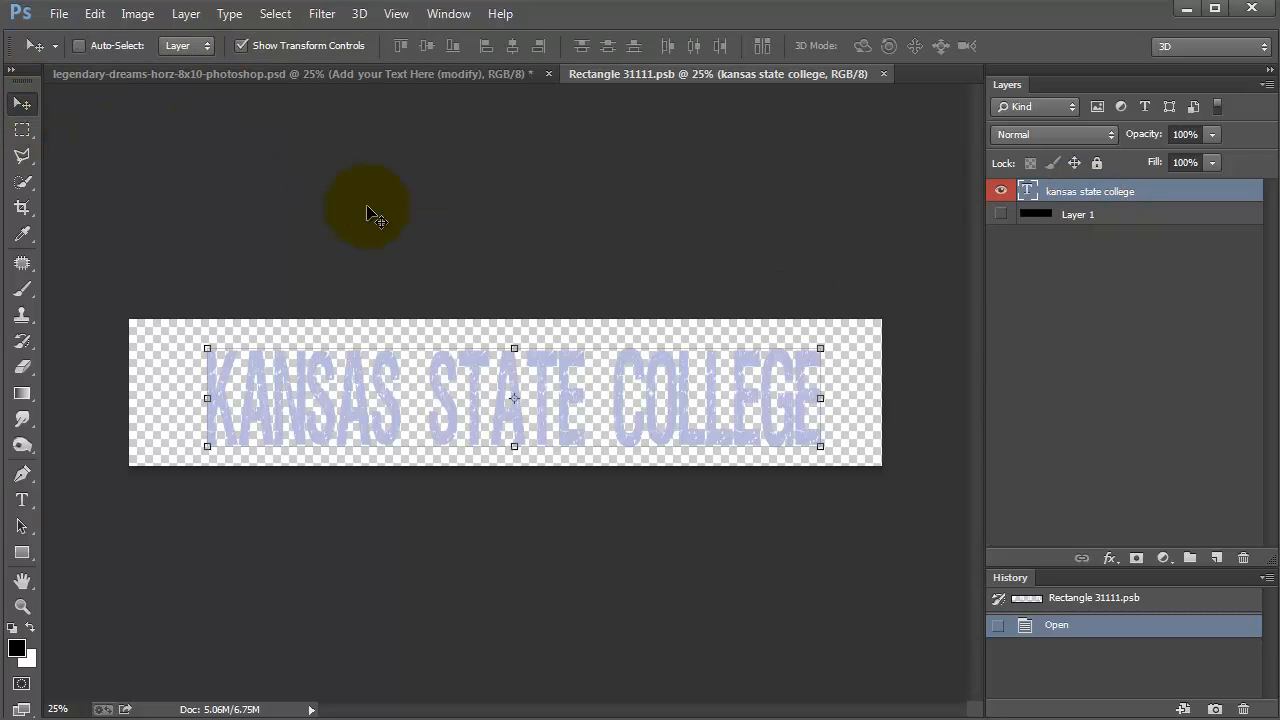
{"action": "key", "text": "shift+Up"}
{"action": "key", "text": "shift+Up"}
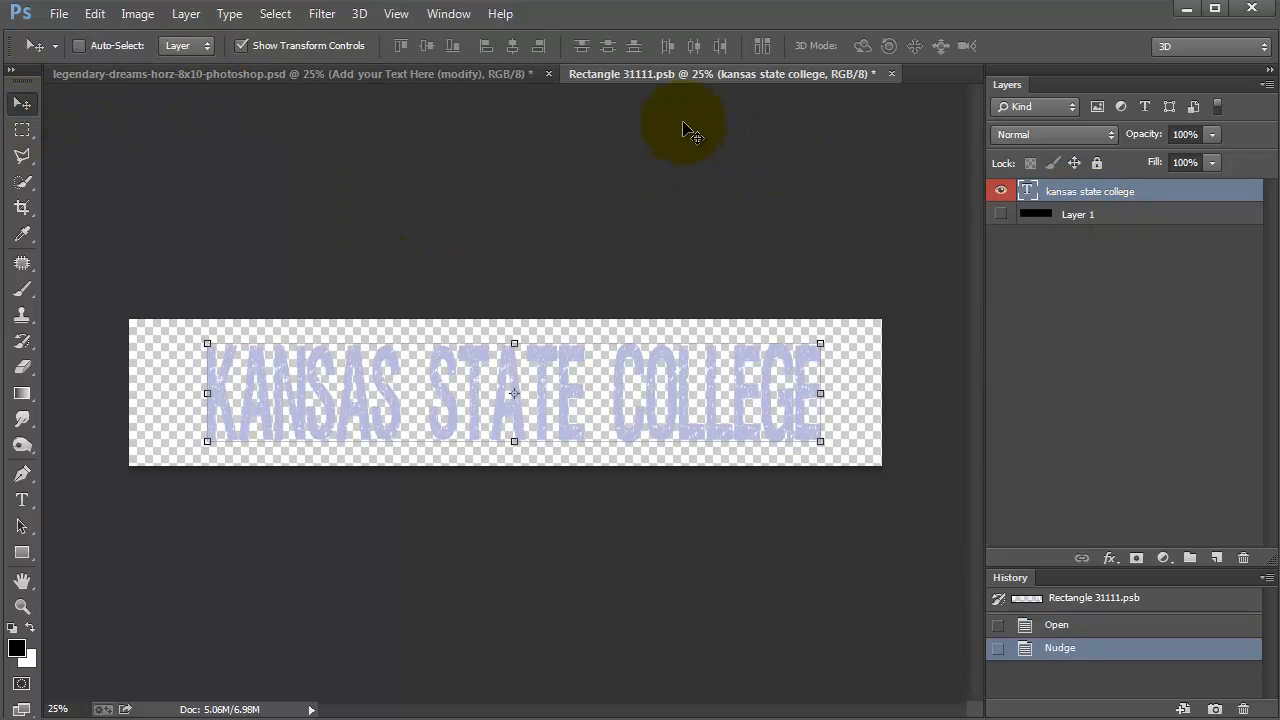
{"action": "left_click", "coordinate": [891, 74]}
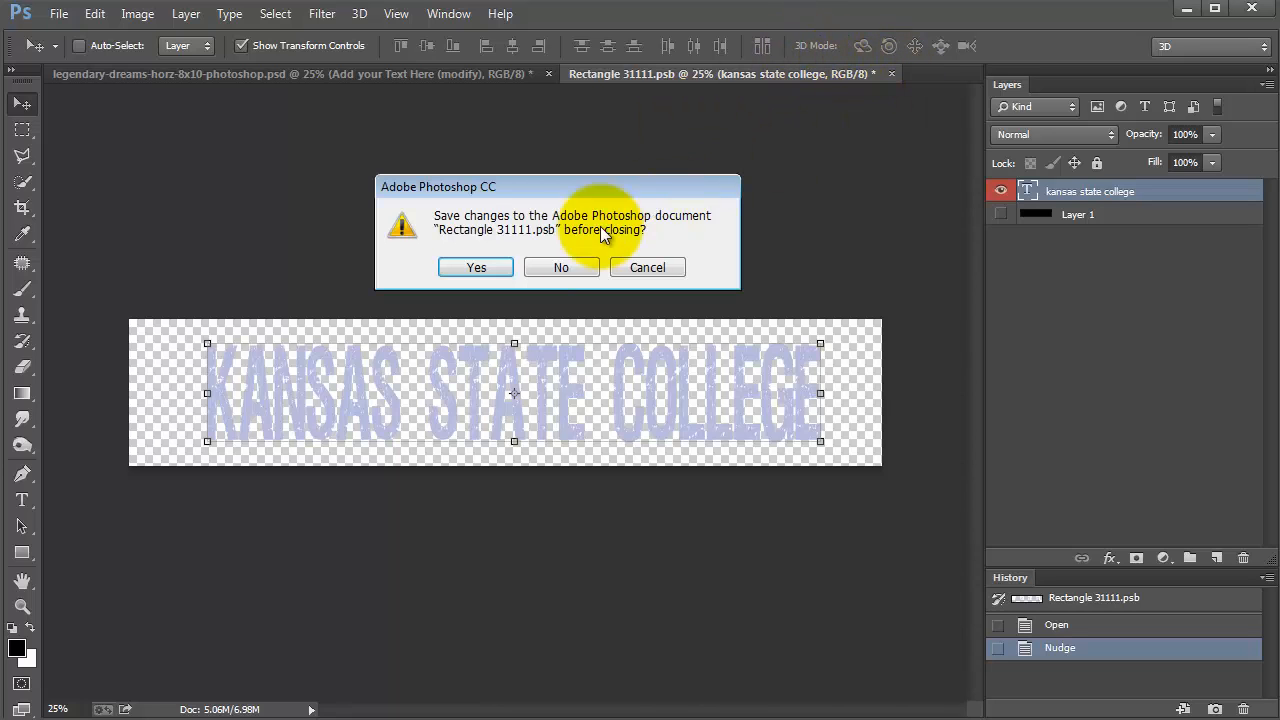
{"action": "left_click", "coordinate": [490, 268]}
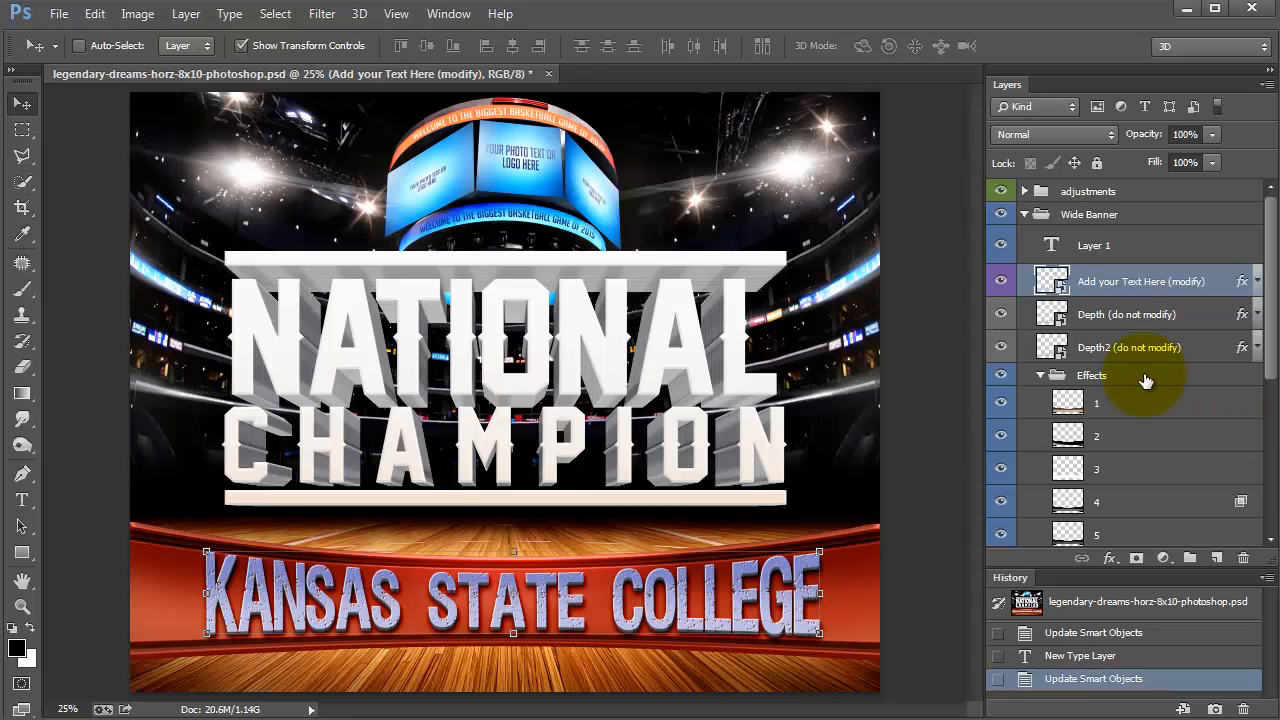
Step: Change the banner's solid color fill in the Effects group to blue 162ba7
{"action": "scroll", "coordinate": [1137, 378], "scroll_direction": "down", "scroll_amount": 4}
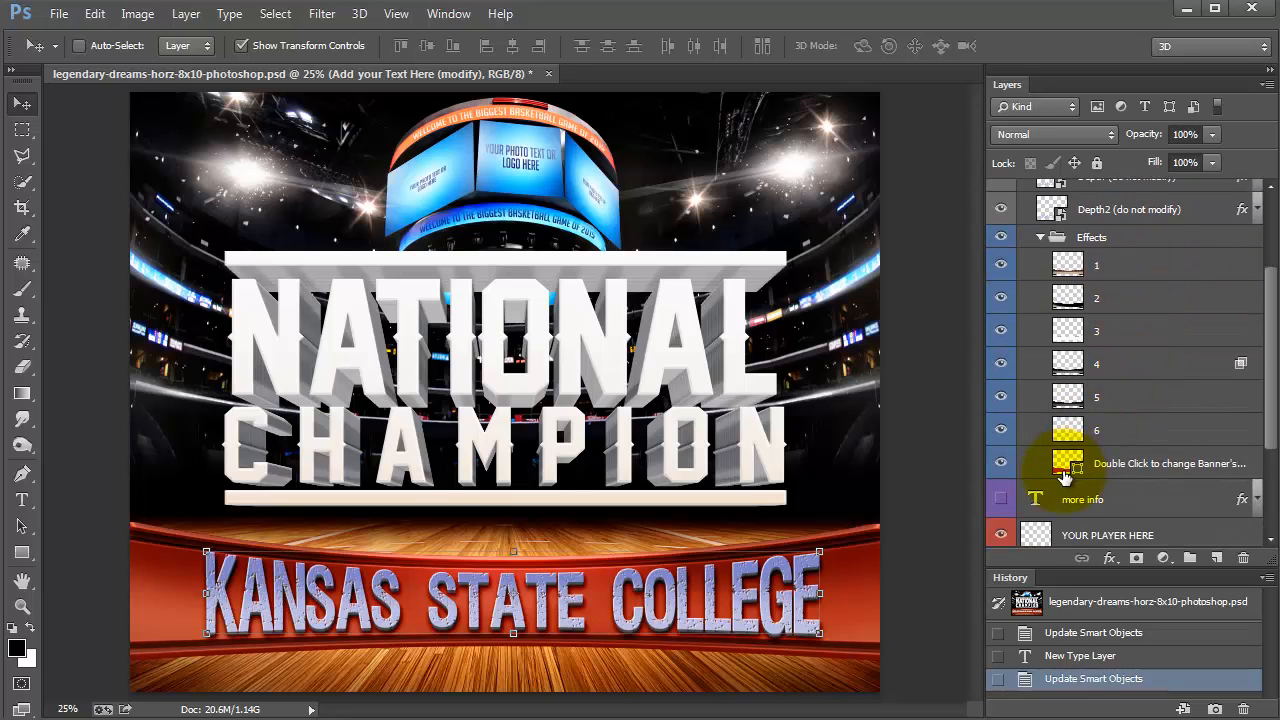
{"action": "double_click", "coordinate": [1060, 475]}
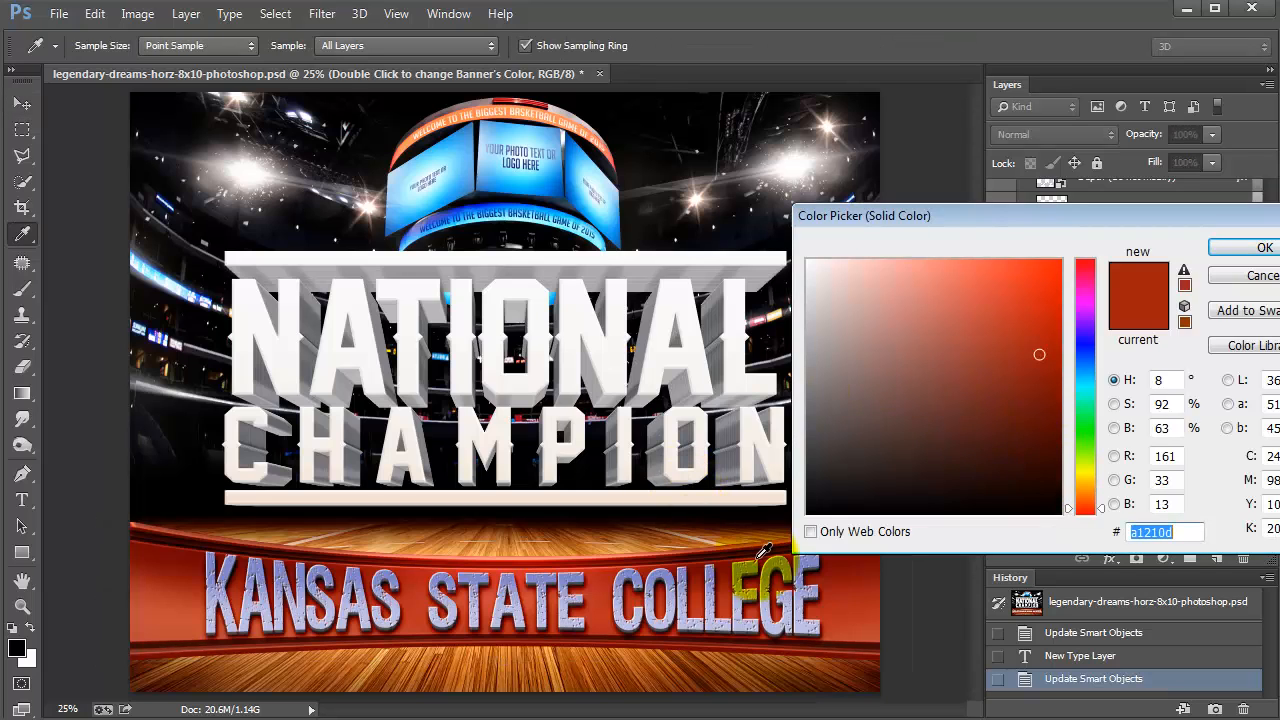
{"action": "left_click_drag", "start_coordinate": [1100, 516], "coordinate": [1104, 360]}
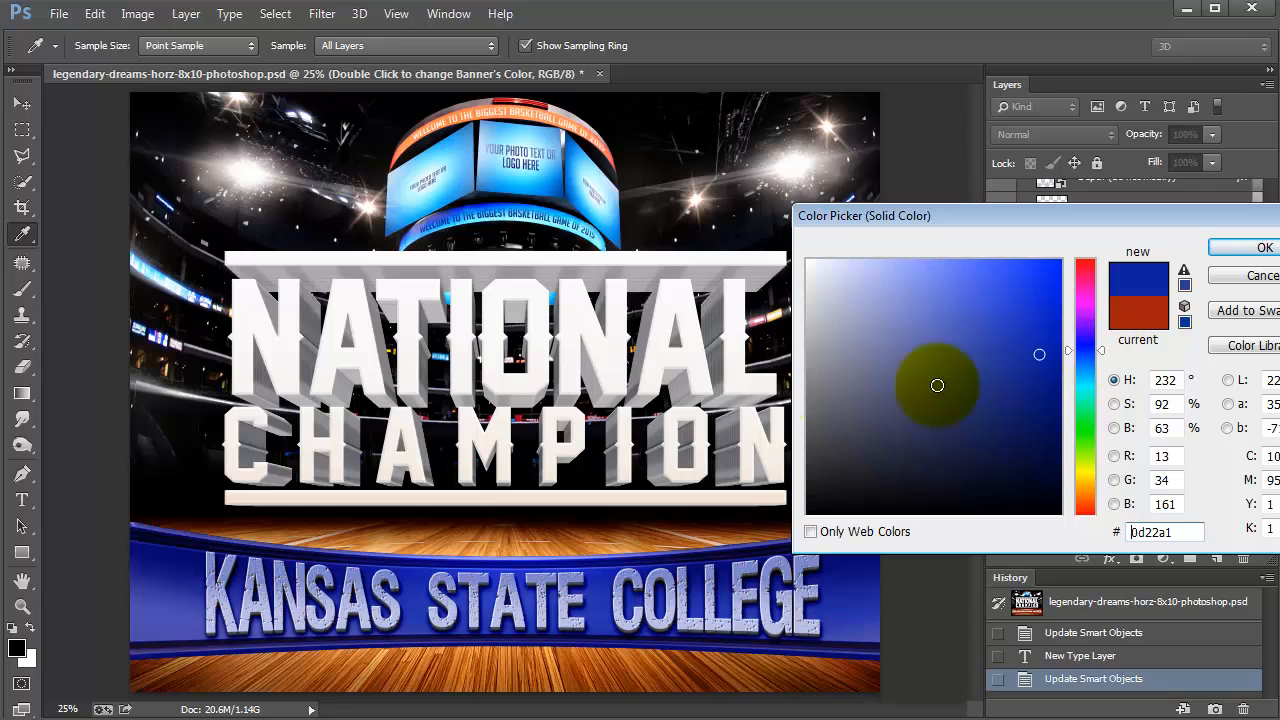
{"action": "left_click_drag", "start_coordinate": [985, 320], "coordinate": [942, 367]}
{"action": "left_click_drag", "start_coordinate": [1039, 359], "coordinate": [1029, 346]}
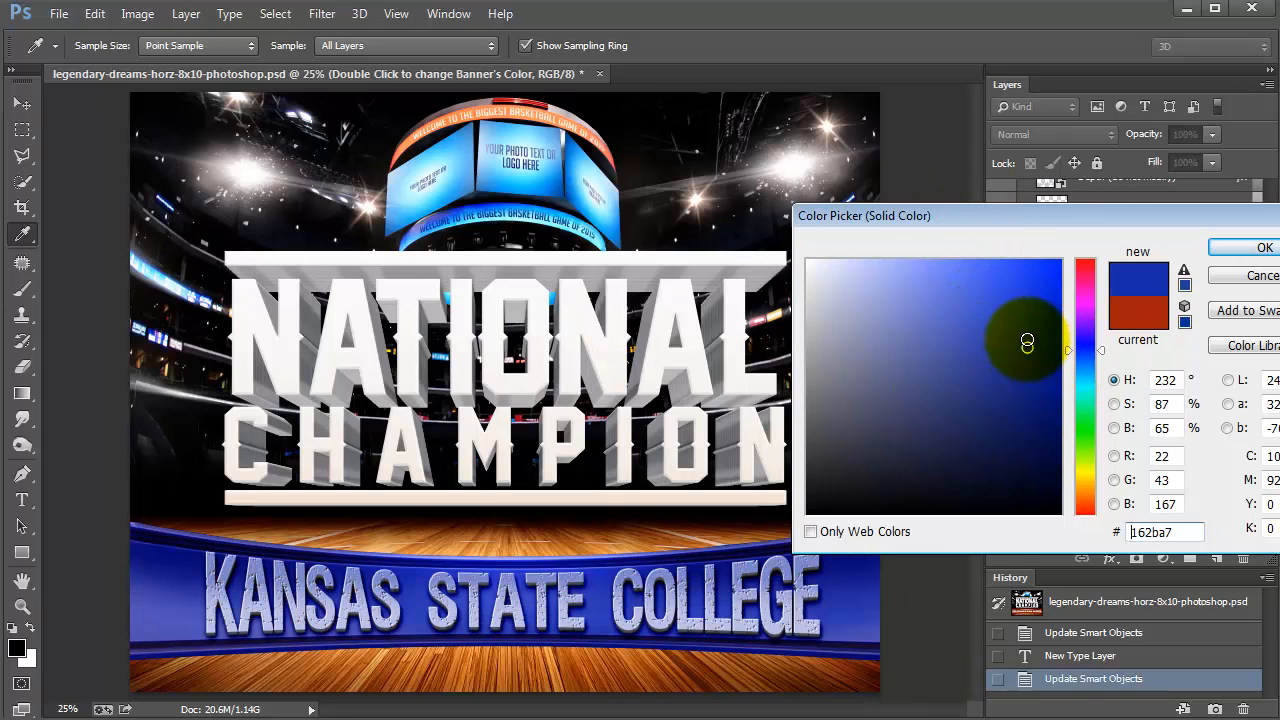
{"action": "left_click", "coordinate": [1245, 248]}
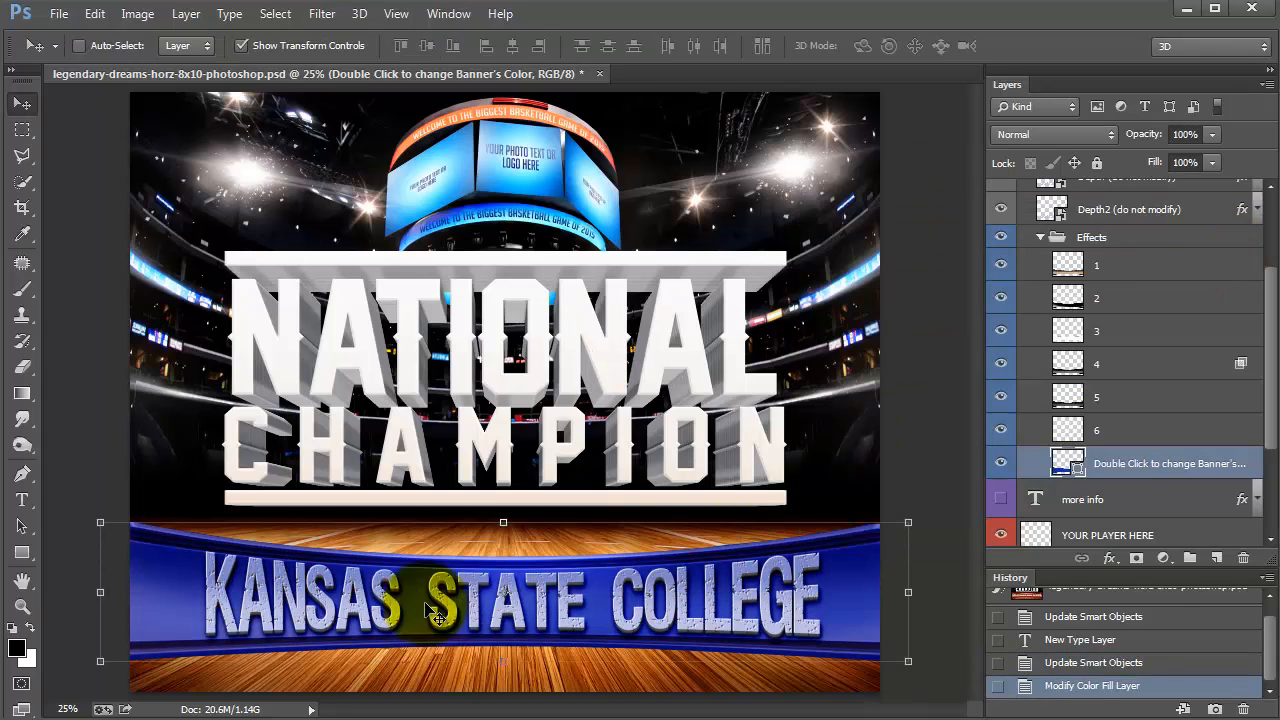
Step: Collapse the open layer groups and hide the Wide Banner group
{"action": "left_click", "coordinate": [1040, 237], "text": "ctrl+alt"}
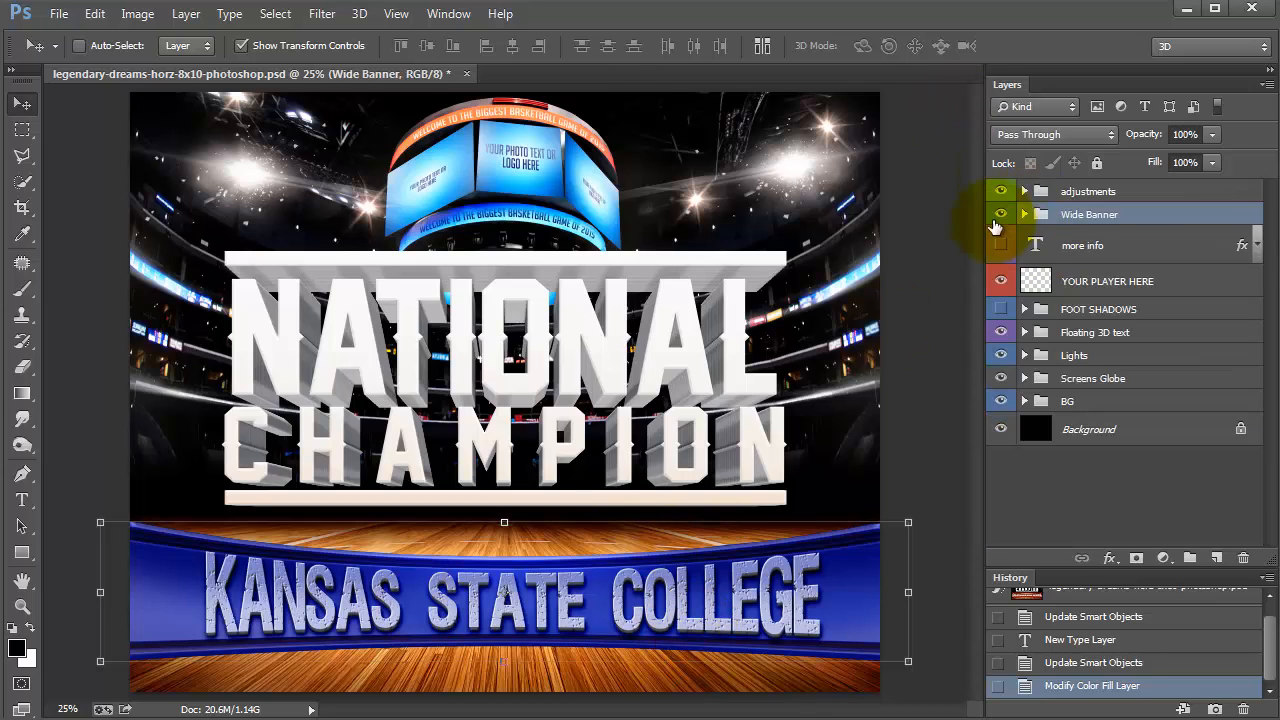
{"action": "left_click", "coordinate": [1080, 334]}
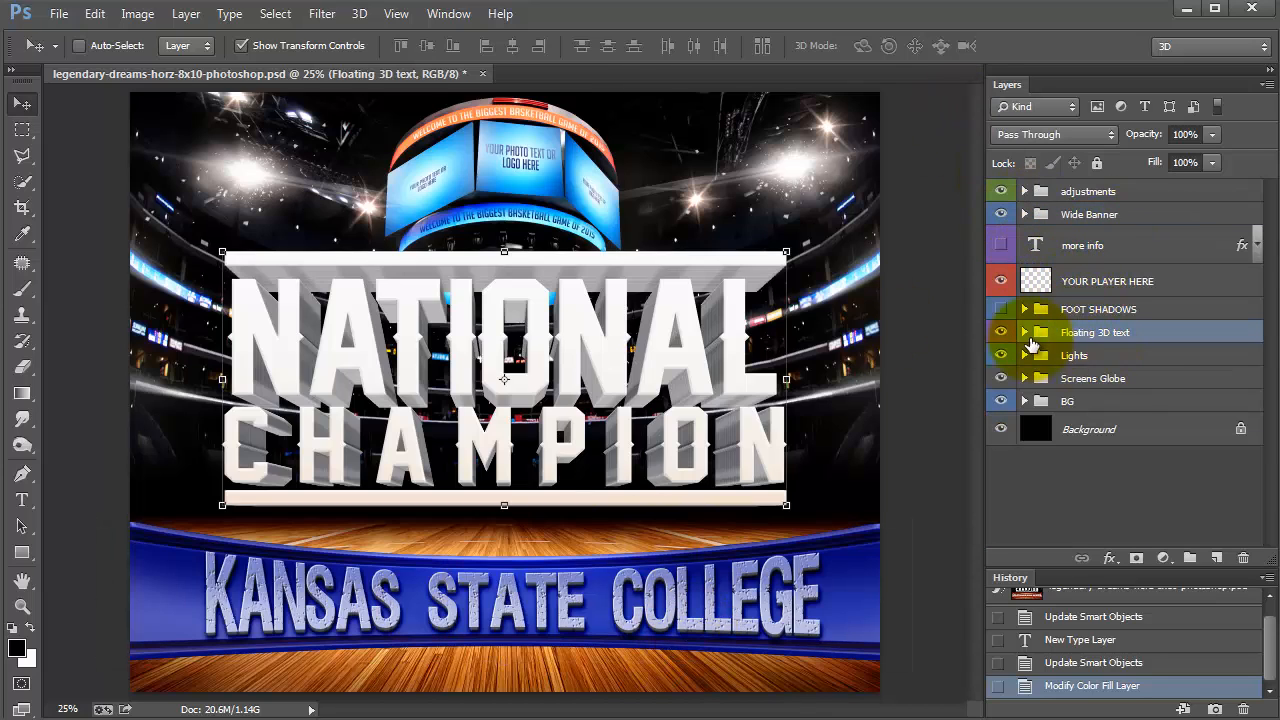
{"action": "left_click", "coordinate": [1004, 215]}
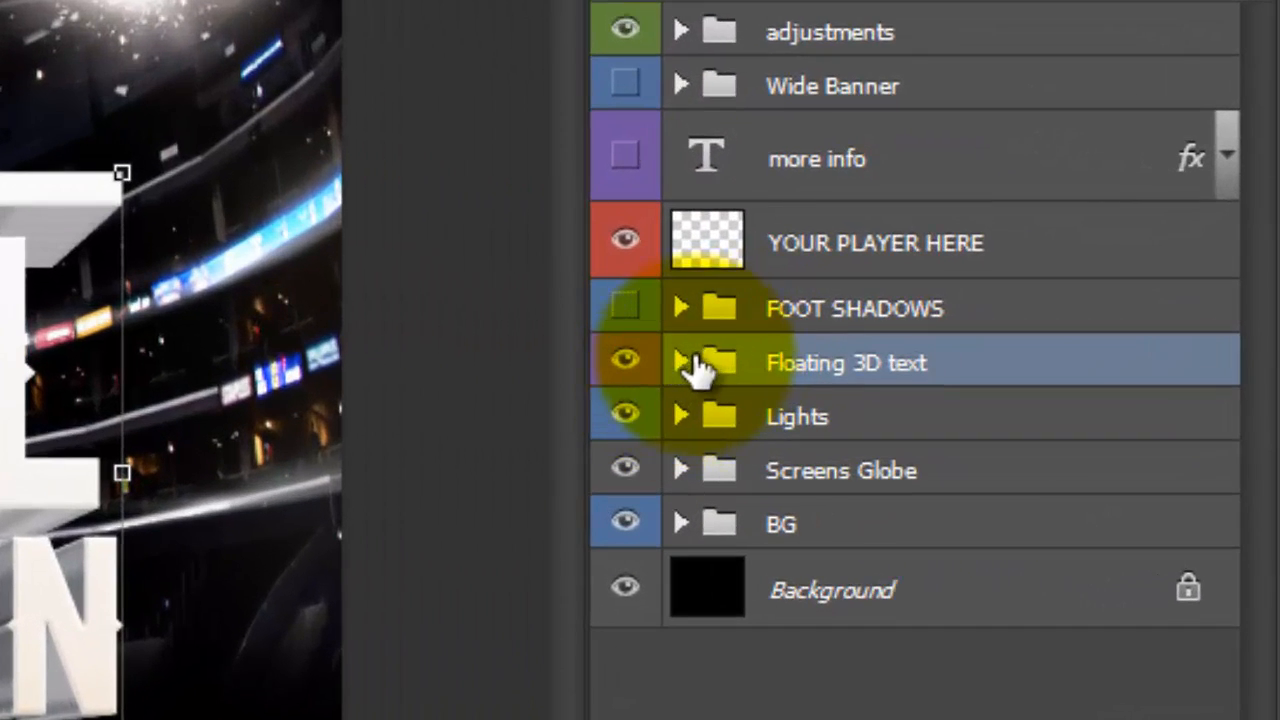
Step: Expand the Floating 3D text group and examine its editable text layer and the depth layers beneath it
{"action": "left_click", "coordinate": [682, 364]}
{"action": "left_click", "coordinate": [894, 435]}
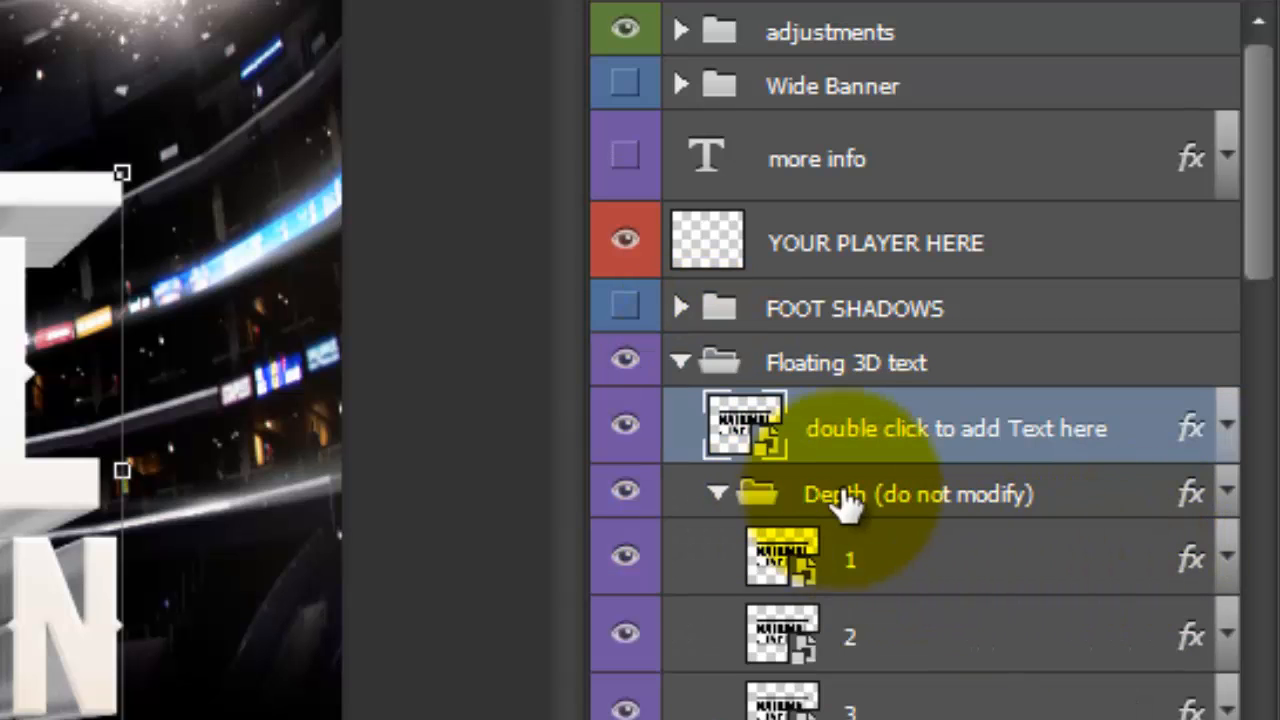
{"action": "scroll", "coordinate": [894, 506], "scroll_direction": "down", "scroll_amount": 10}
{"action": "scroll", "coordinate": [903, 508], "scroll_direction": "down", "scroll_amount": 5}
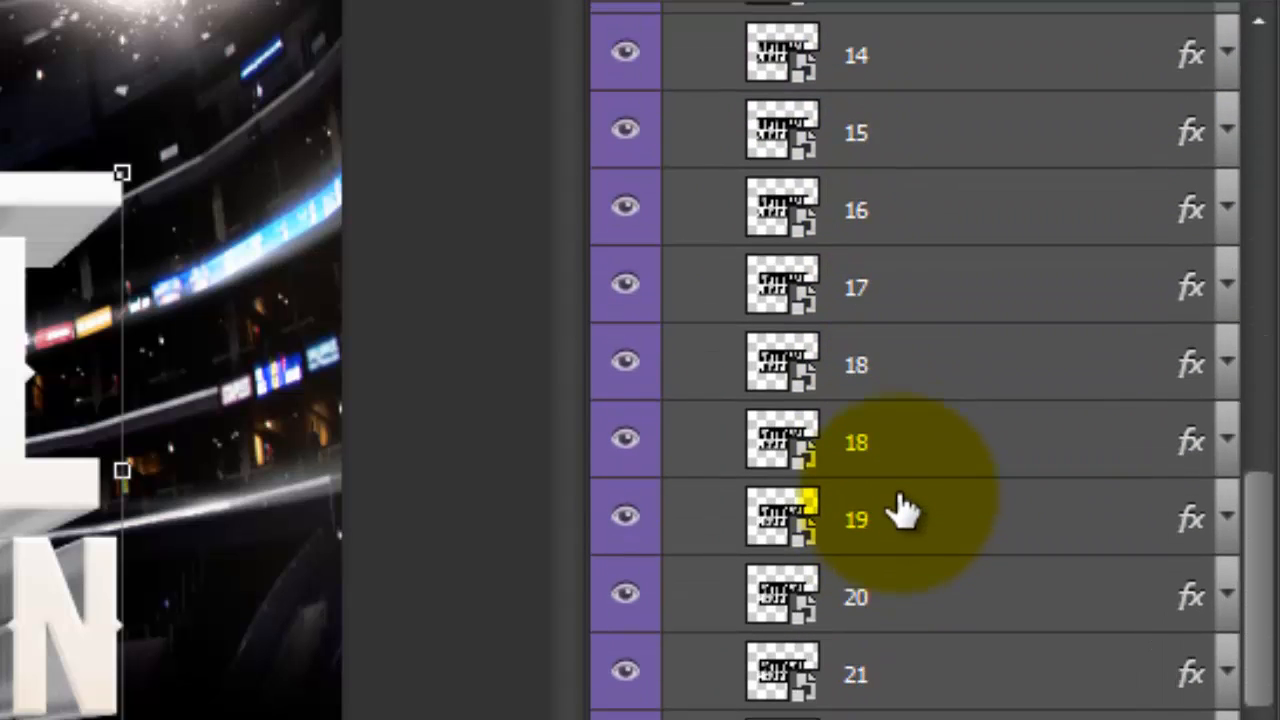
{"action": "scroll", "coordinate": [905, 510], "scroll_direction": "up", "scroll_amount": 7}
{"action": "scroll", "coordinate": [905, 512], "scroll_direction": "up", "scroll_amount": 6}
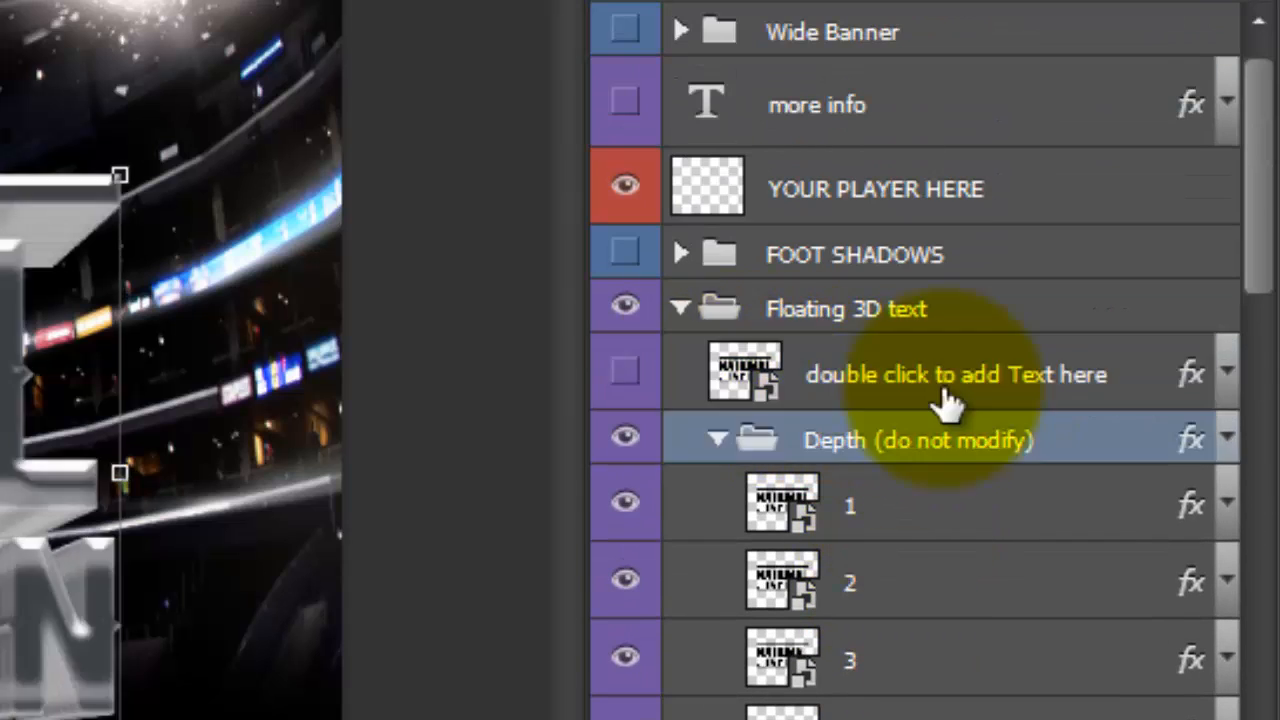
{"action": "left_click", "coordinate": [937, 386]}
{"action": "left_click", "coordinate": [625, 375]}
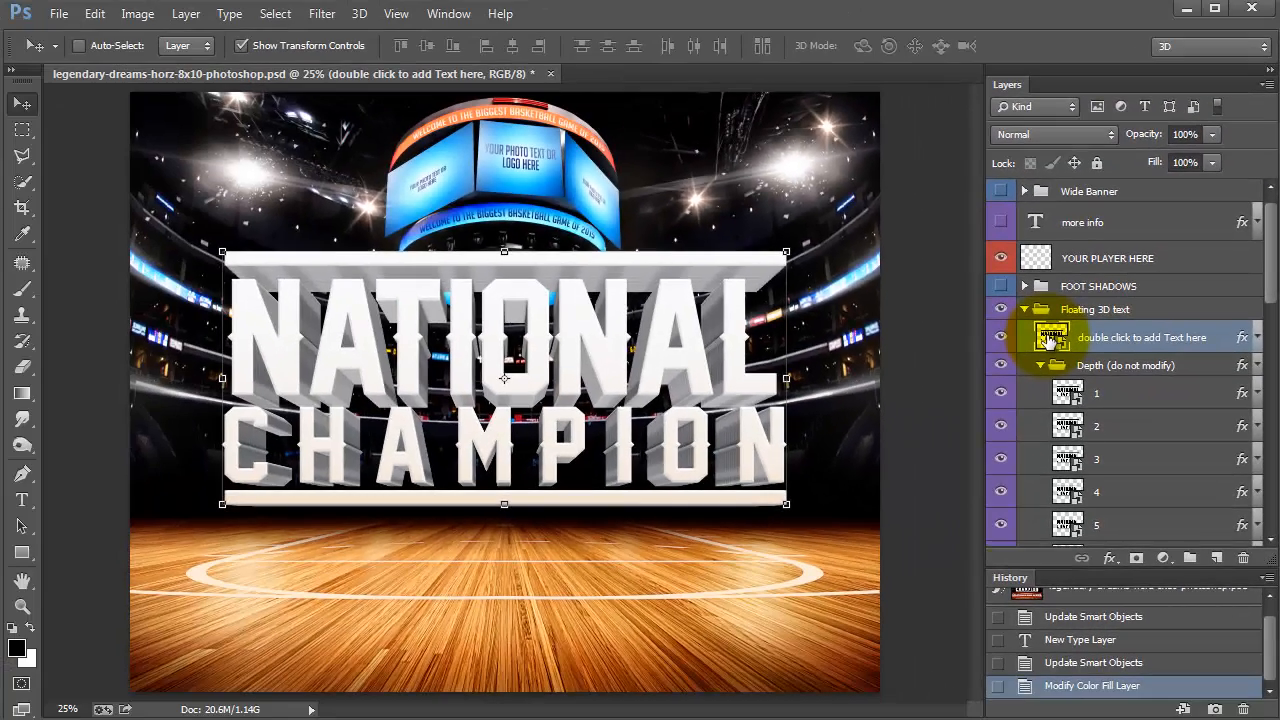
Step: Open the contents of the "double click to add Text here" smart object and replace the word NATIONAL with REGIONAL
{"action": "double_click", "coordinate": [745, 372]}
{"action": "left_click", "coordinate": [644, 319]}
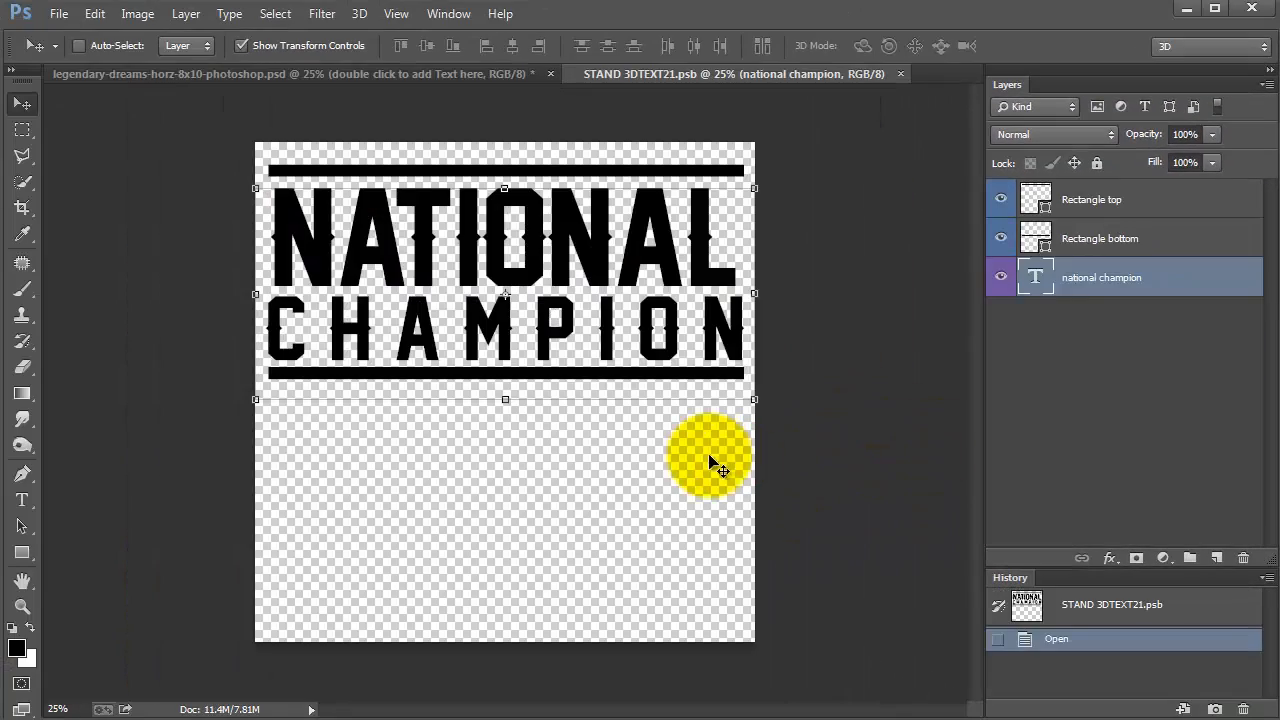
{"action": "left_click", "coordinate": [22, 500]}
{"action": "double_click", "coordinate": [345, 220]}
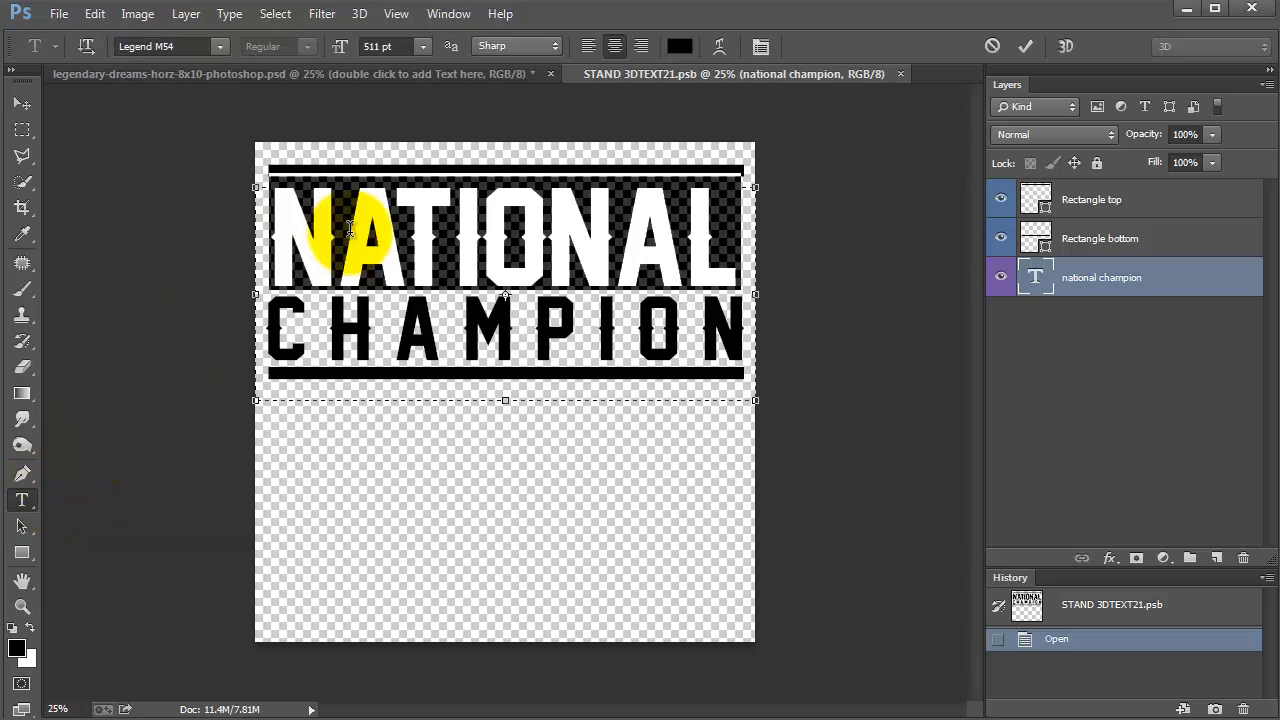
{"action": "type", "text": "REGIONAL"}
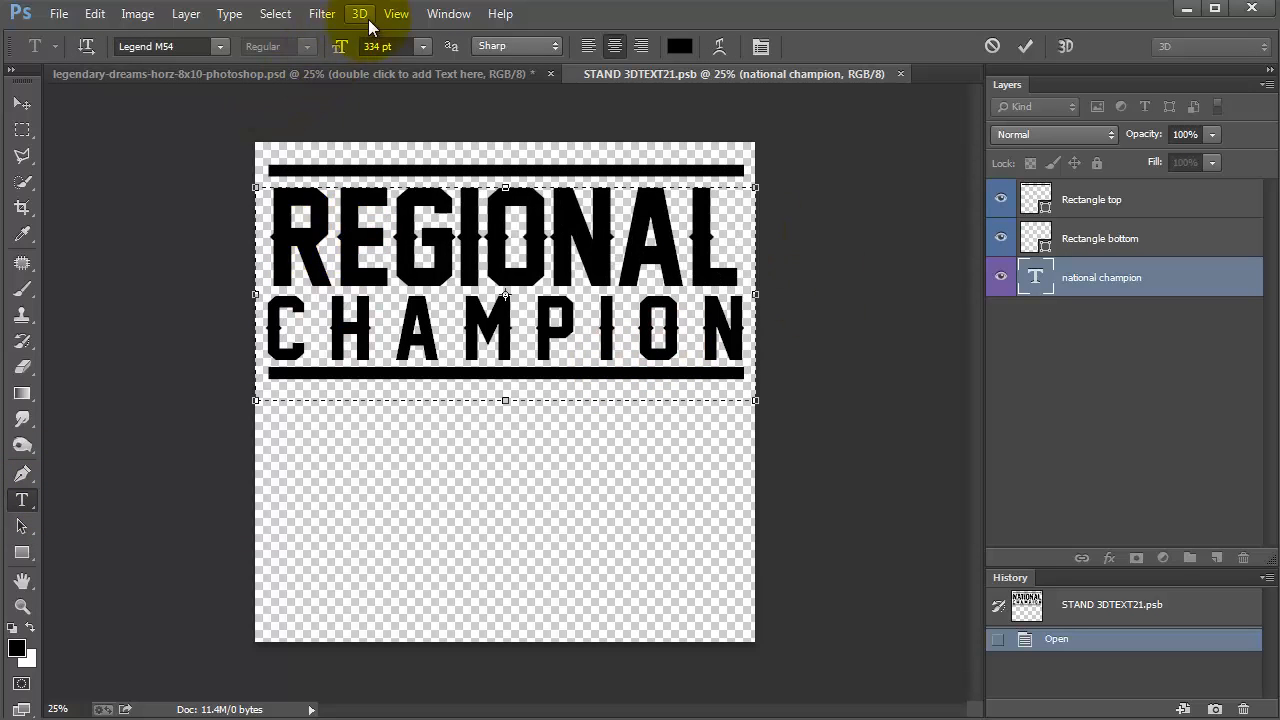
Step: Display the character settings and set the tracking of the CHAMPION line to 240
{"action": "left_click", "coordinate": [448, 13]}
{"action": "left_click", "coordinate": [465, 224]}
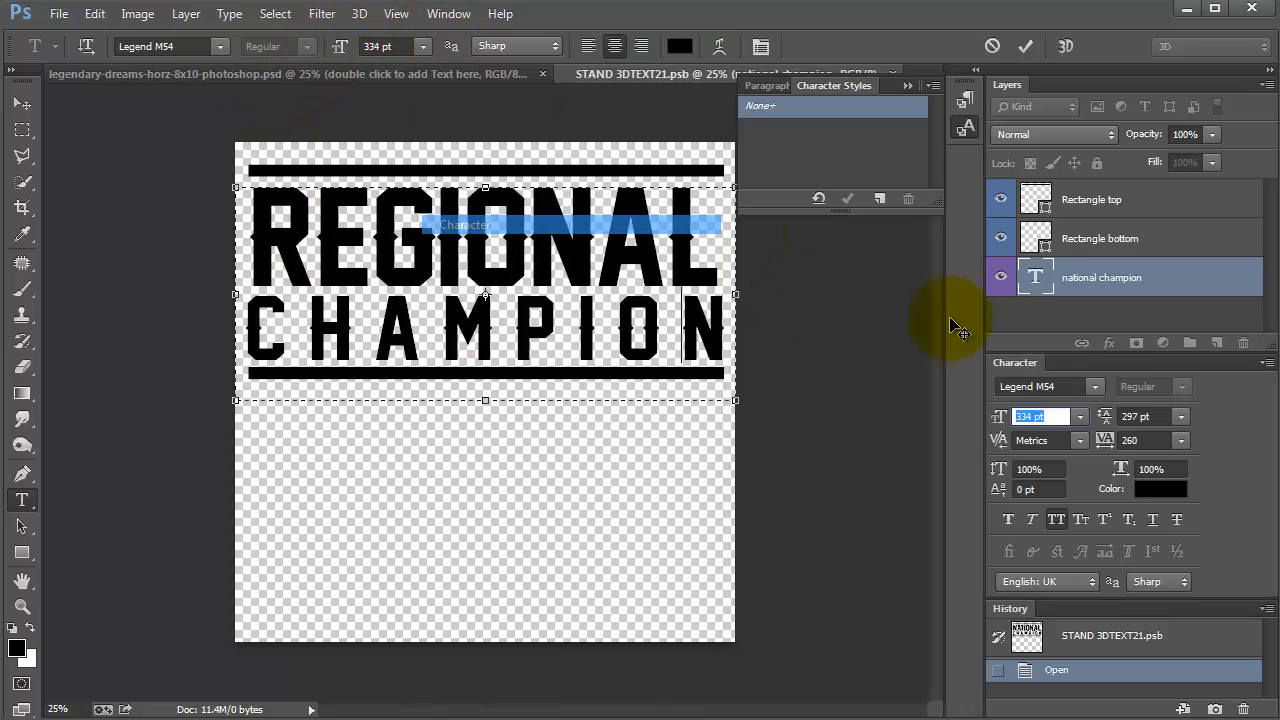
{"action": "left_click", "coordinate": [1128, 440]}
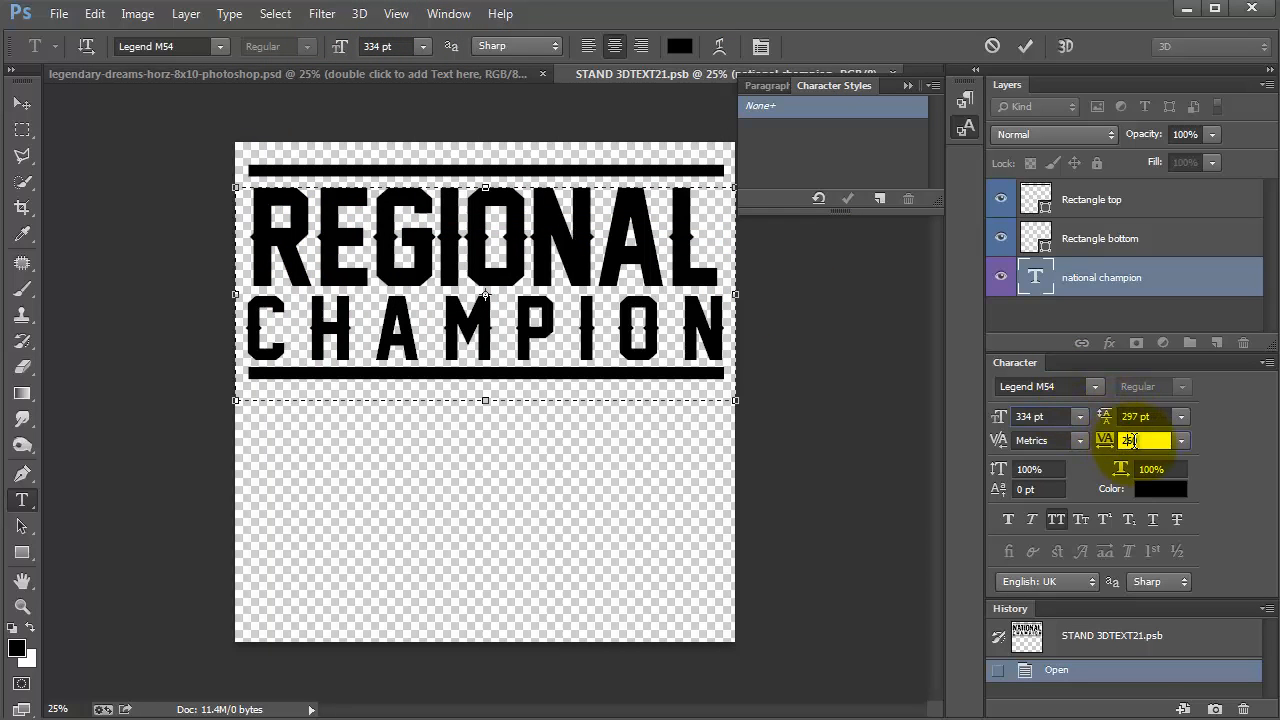
{"action": "left_click_drag", "start_coordinate": [1112, 446], "coordinate": [1111, 445]}
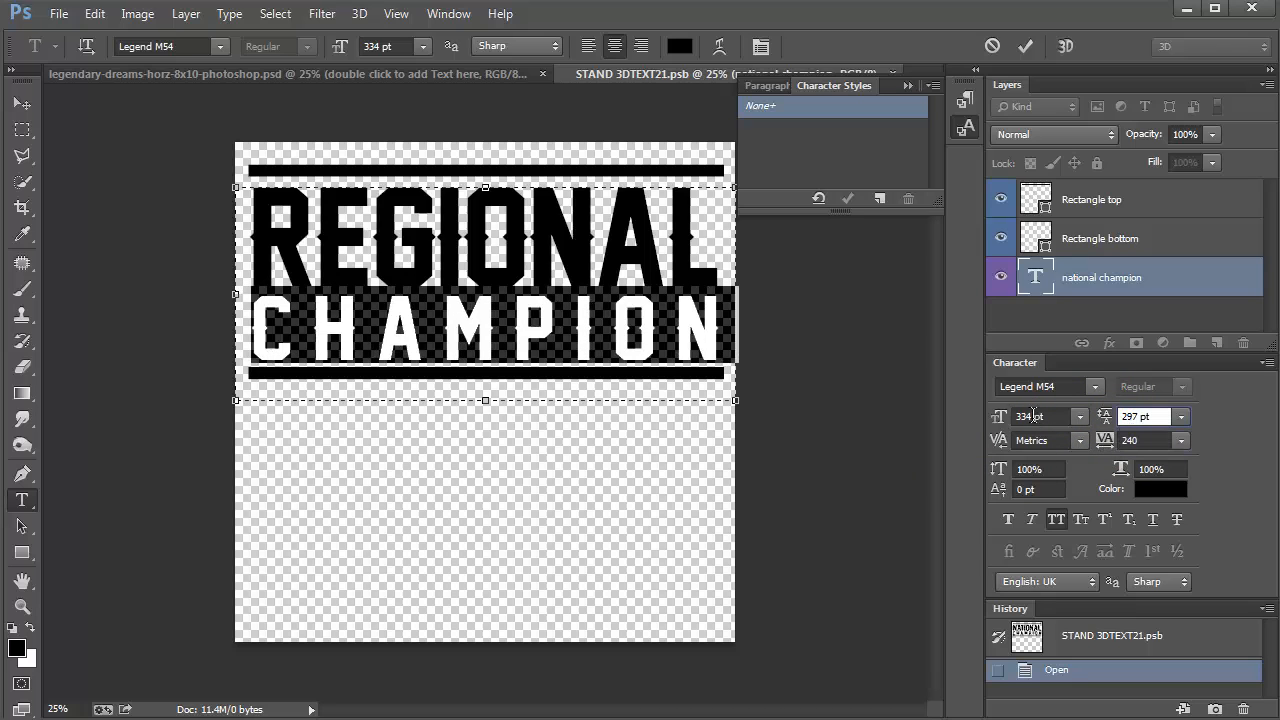
{"action": "left_click", "coordinate": [1017, 416]}
{"action": "left_click", "coordinate": [531, 249]}
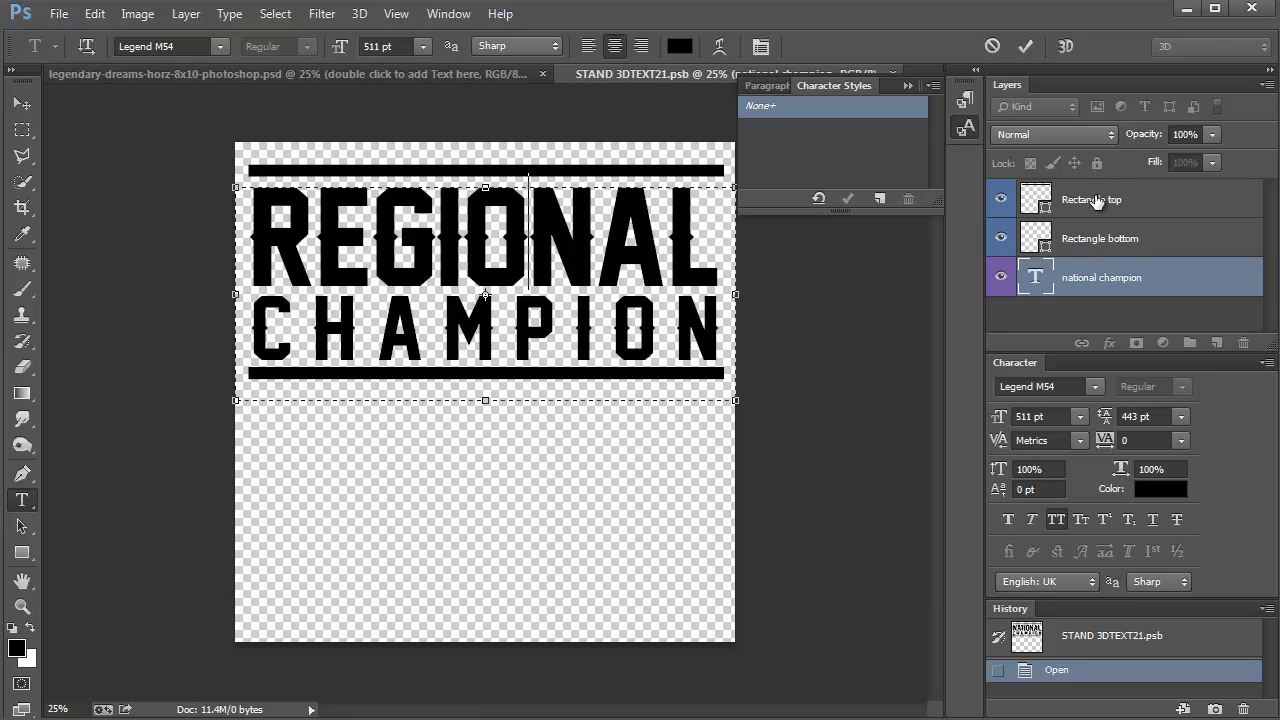
Step: Hide the Rectangle top and Rectangle bottom layers, and show both of them again
{"action": "left_click", "coordinate": [1001, 198]}
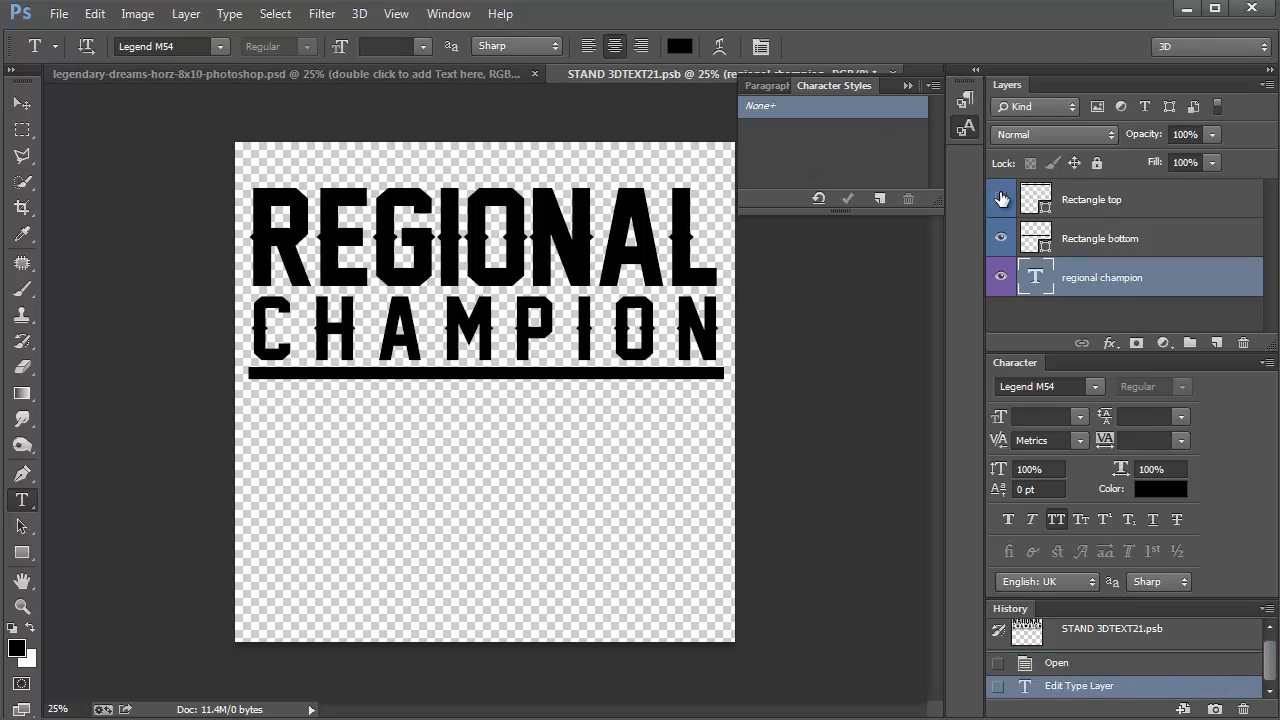
{"action": "left_click", "coordinate": [1001, 238]}
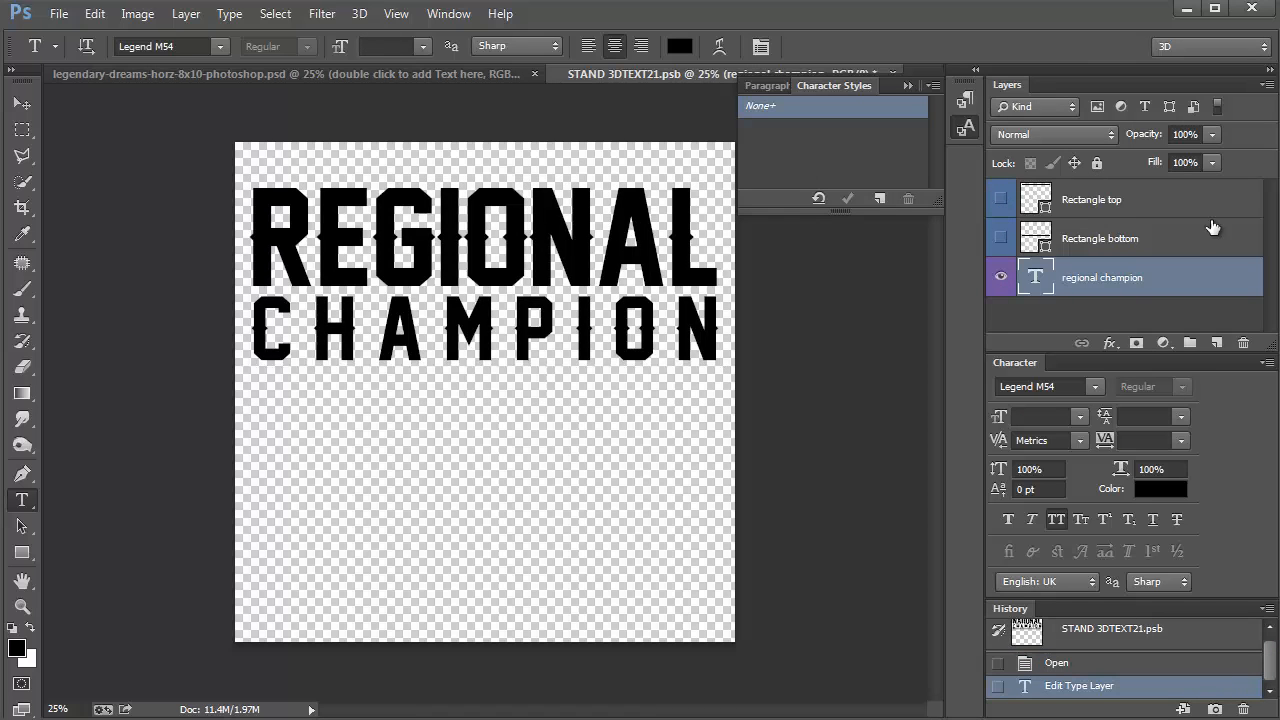
{"action": "left_click", "coordinate": [1072, 244]}
{"action": "left_click", "coordinate": [1001, 201]}
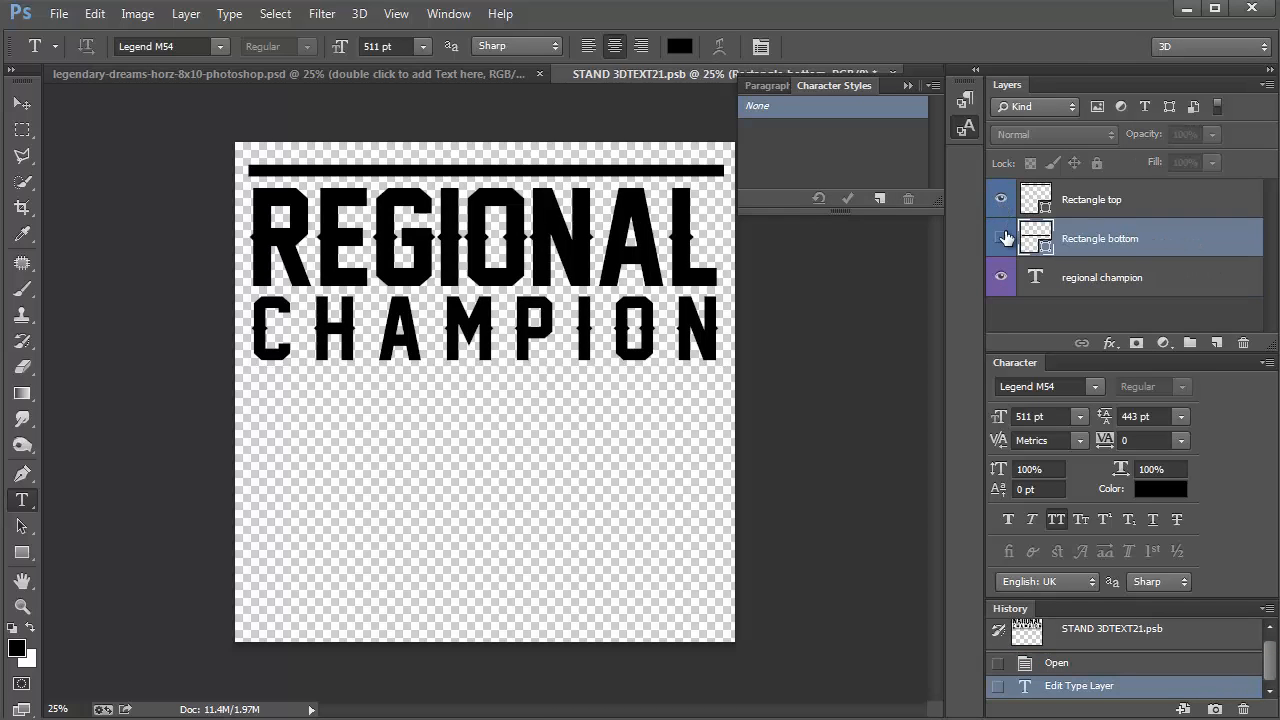
{"action": "left_click", "coordinate": [1001, 238]}
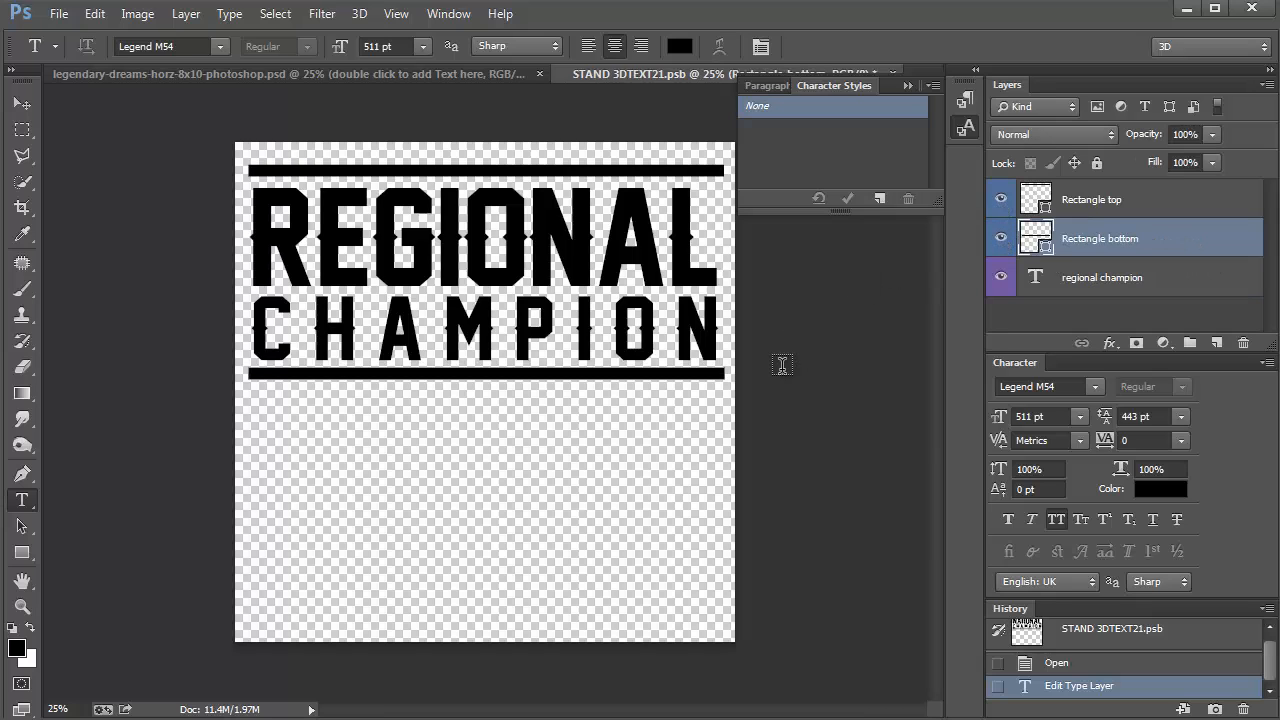
Step: Move both rectangles and the text together down to the canvas's lower edge, and close the smart object document with its changes saved
{"action": "key", "text": "v"}
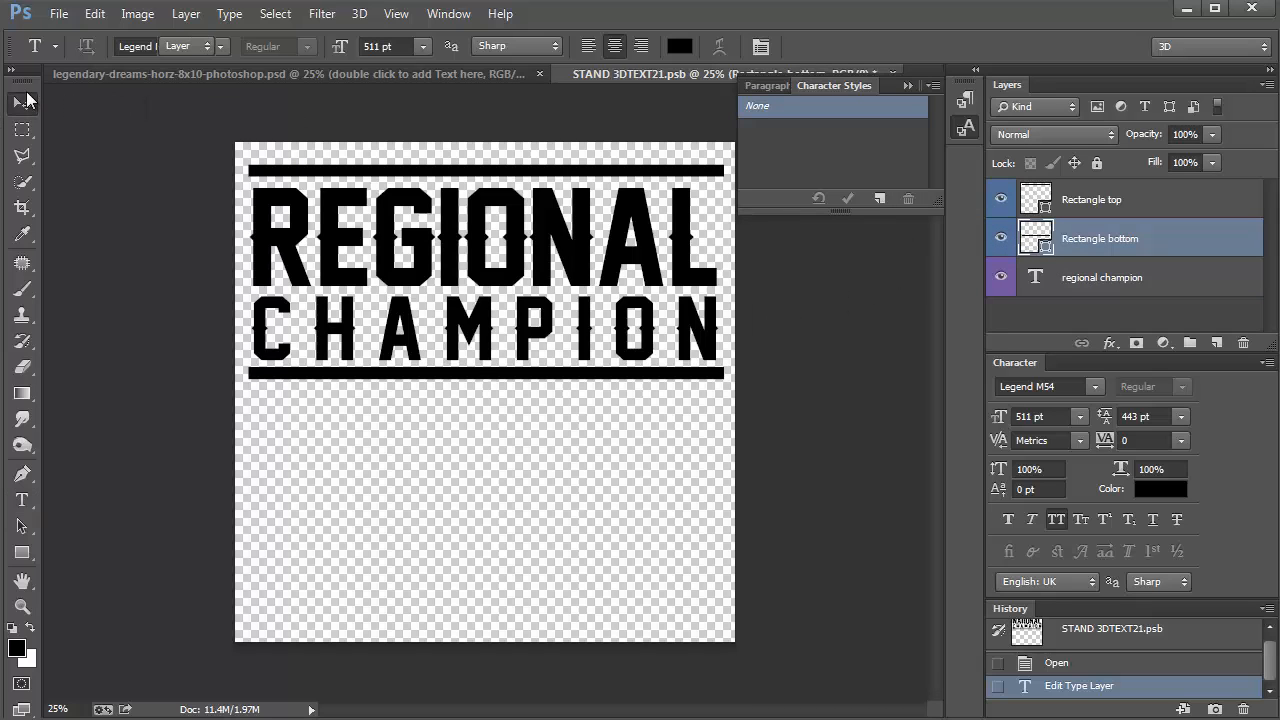
{"action": "left_click", "coordinate": [1088, 205], "text": "shift"}
{"action": "left_click", "coordinate": [1150, 278], "text": "shift"}
{"action": "key", "text": "shift+Down"}
{"action": "key", "text": "shift+Down"}
{"action": "key", "text": "shift+Down"}
{"action": "key", "text": "shift+Down"}
{"action": "key", "text": "shift+Down"}
{"action": "key", "text": "shift+Down"}
{"action": "key", "text": "shift+Down"}
{"action": "key", "text": "shift+Down"}
{"action": "key", "text": "shift+Down"}
{"action": "key", "text": "shift+Down"}
{"action": "key", "text": "shift+Down"}
{"action": "key", "text": "shift+Down"}
{"action": "key", "text": "shift+Down"}
{"action": "key", "text": "shift+Down"}
{"action": "key", "text": "shift+Down"}
{"action": "key", "text": "shift+Down"}
{"action": "key", "text": "shift+Down"}
{"action": "key", "text": "shift+Down"}
{"action": "key", "text": "shift+Down"}
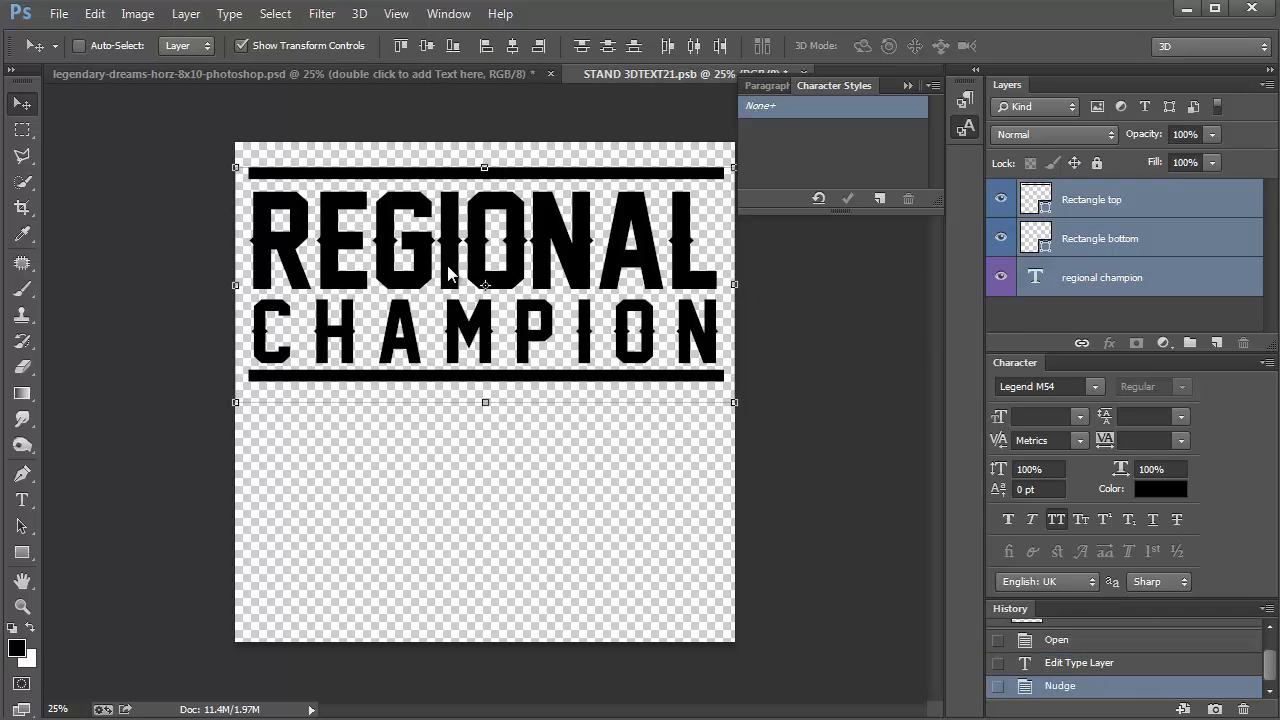
{"action": "key", "text": "shift+Down"}
{"action": "key", "text": "shift+Down"}
{"action": "key", "text": "shift+Down"}
{"action": "key", "text": "shift+Down"}
{"action": "key", "text": "shift+Down"}
{"action": "key", "text": "shift+Down"}
{"action": "key", "text": "shift+Down"}
{"action": "key", "text": "shift+Down"}
{"action": "key", "text": "shift+Down"}
{"action": "key", "text": "shift+Down"}
{"action": "key", "text": "shift+Down"}
{"action": "key", "text": "shift+Down"}
{"action": "key", "text": "shift+Down"}
{"action": "key", "text": "shift+Down"}
{"action": "key", "text": "shift+Down"}
{"action": "key", "text": "shift+Down"}
{"action": "key", "text": "shift+Down"}
{"action": "key", "text": "shift+Down"}
{"action": "key", "text": "shift+Down"}
{"action": "key", "text": "shift+Down"}
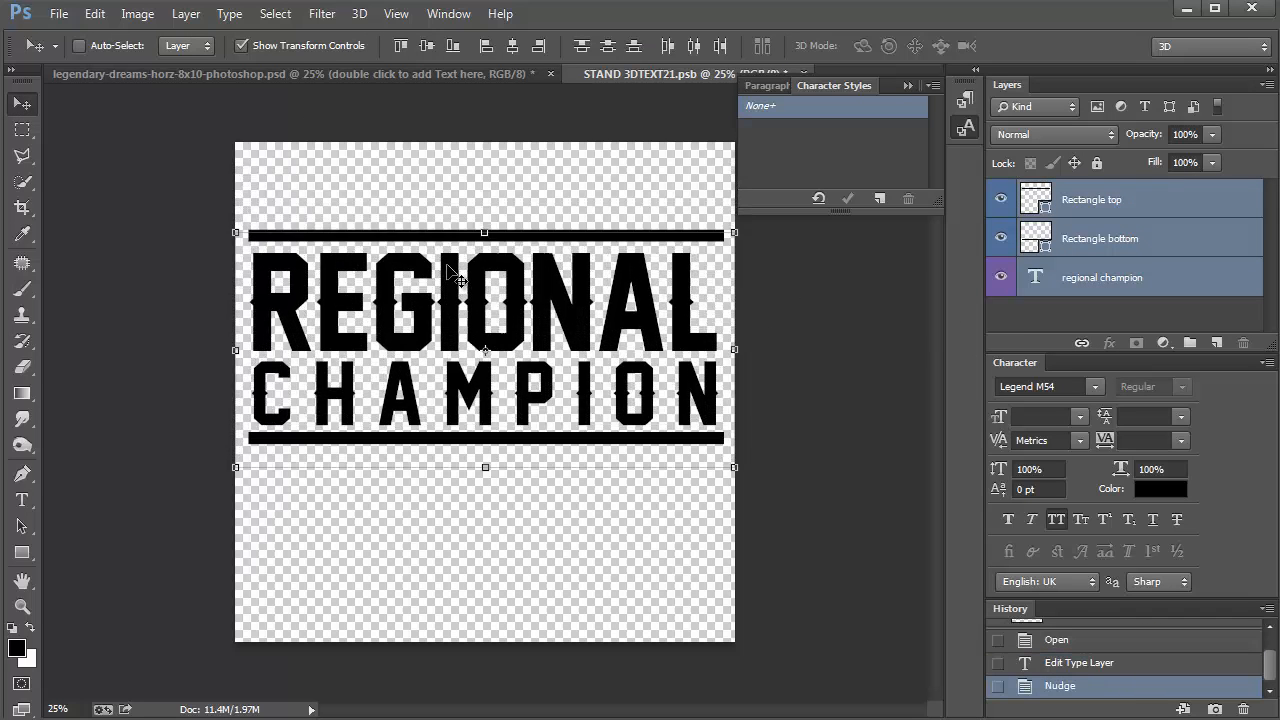
{"action": "key", "text": "shift+Down"}
{"action": "key", "text": "shift+Down"}
{"action": "key", "text": "shift+Down"}
{"action": "key", "text": "shift+Down"}
{"action": "key", "text": "shift+Down"}
{"action": "key", "text": "shift+Down"}
{"action": "key", "text": "shift+Down"}
{"action": "key", "text": "shift+Down"}
{"action": "key", "text": "shift+Down"}
{"action": "key", "text": "shift+Down"}
{"action": "key", "text": "shift+Down"}
{"action": "key", "text": "shift+Down"}
{"action": "key", "text": "shift+Down"}
{"action": "key", "text": "shift+Down"}
{"action": "key", "text": "shift+Down"}
{"action": "key", "text": "shift+Down"}
{"action": "key", "text": "shift+Down"}
{"action": "key", "text": "shift+Down"}
{"action": "key", "text": "shift+Down"}
{"action": "key", "text": "shift+Down"}
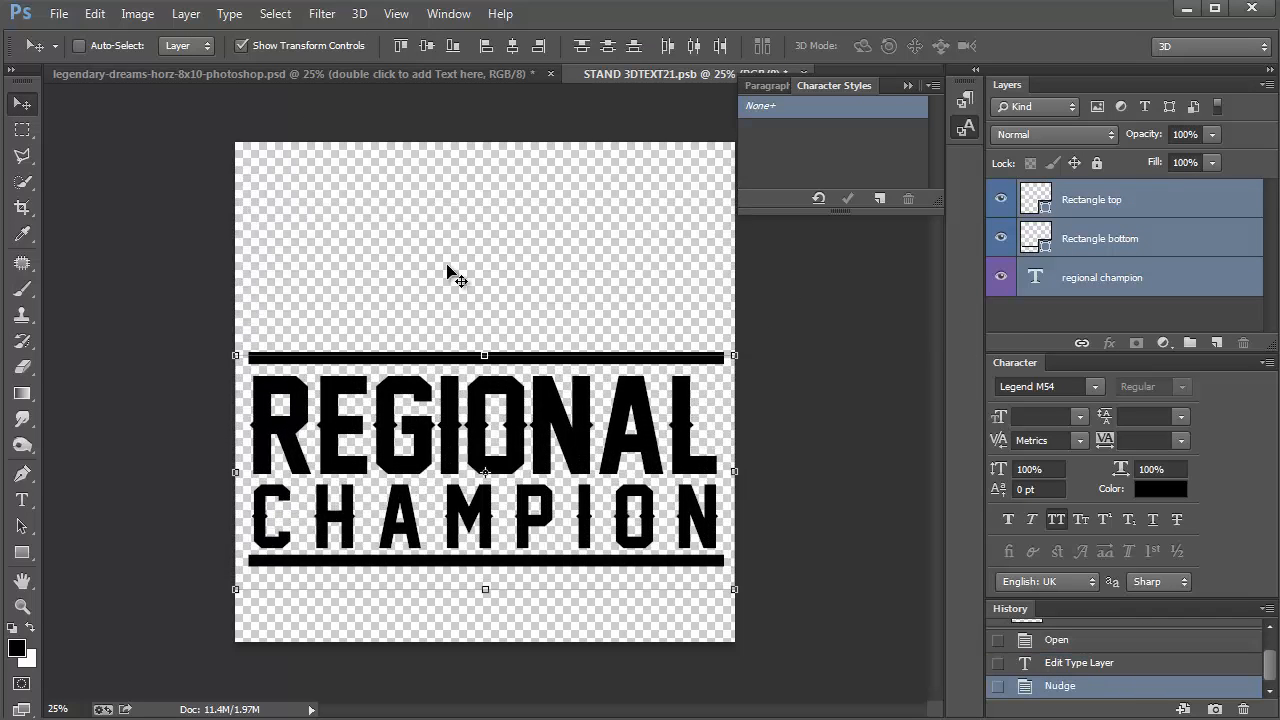
{"action": "key", "text": "shift+Down"}
{"action": "key", "text": "shift+Down"}
{"action": "key", "text": "shift+Down"}
{"action": "key", "text": "shift+Down"}
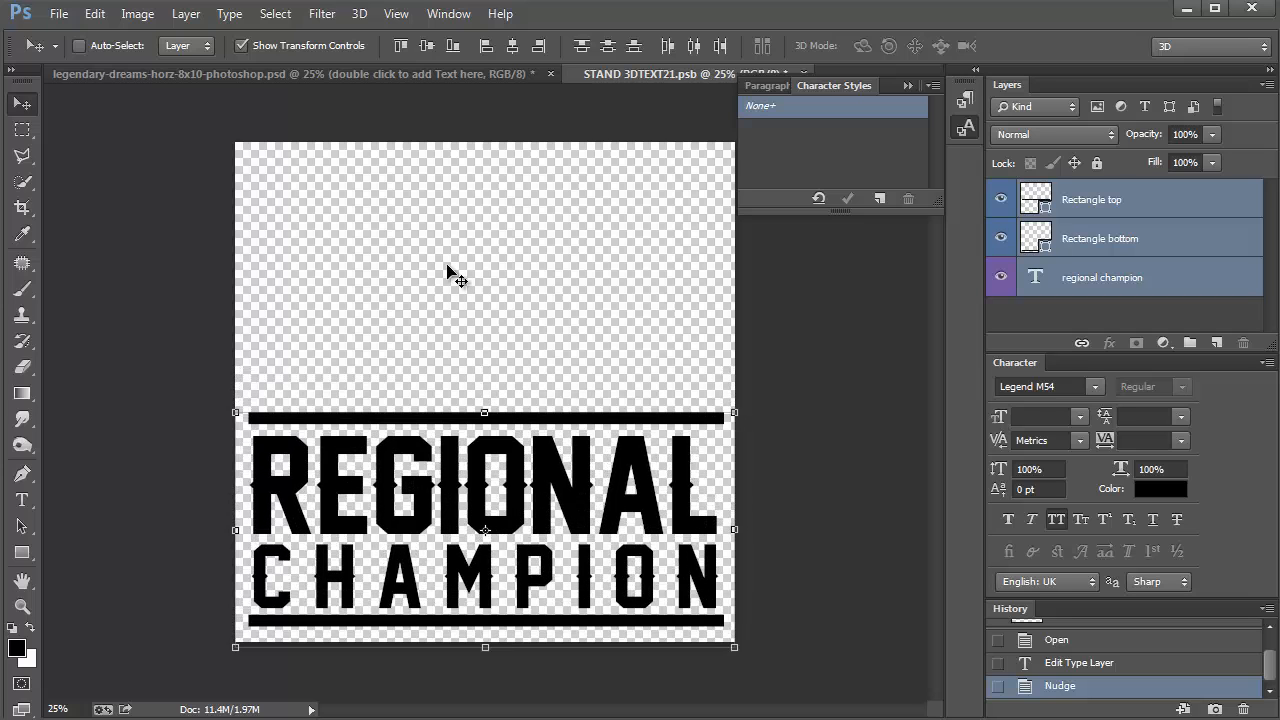
{"action": "left_click", "coordinate": [805, 75]}
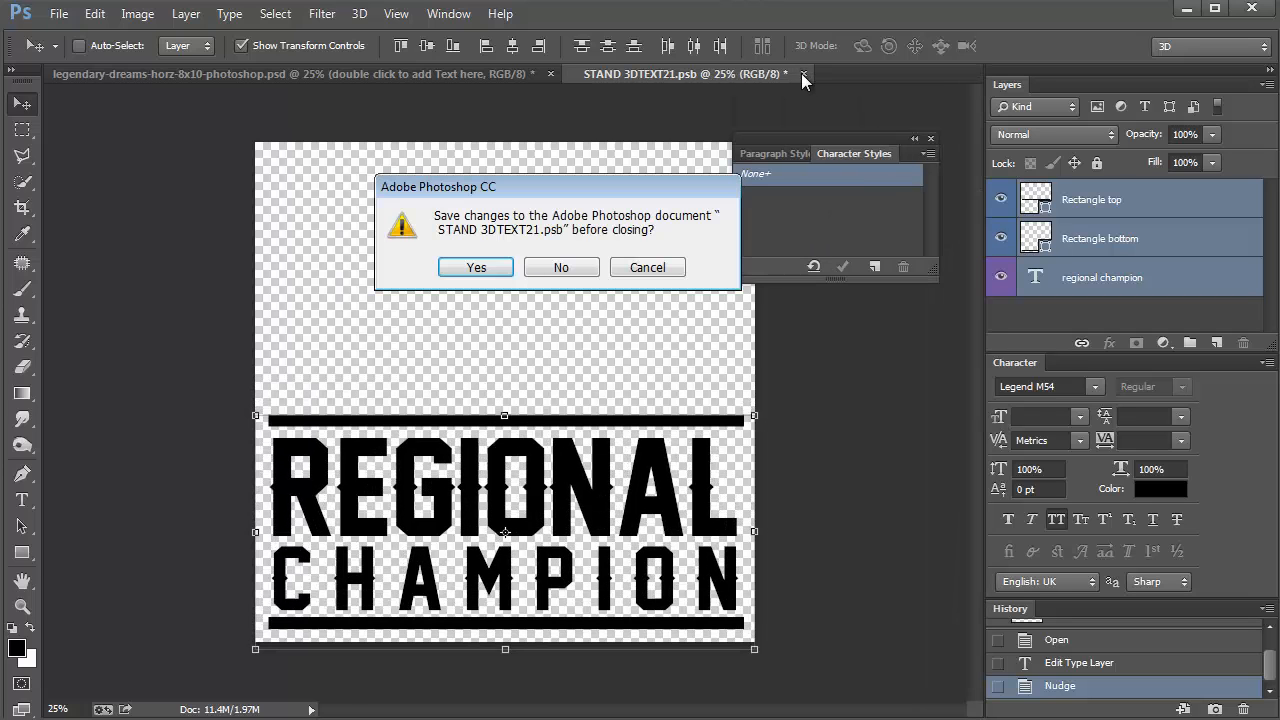
{"action": "left_click", "coordinate": [476, 268]}
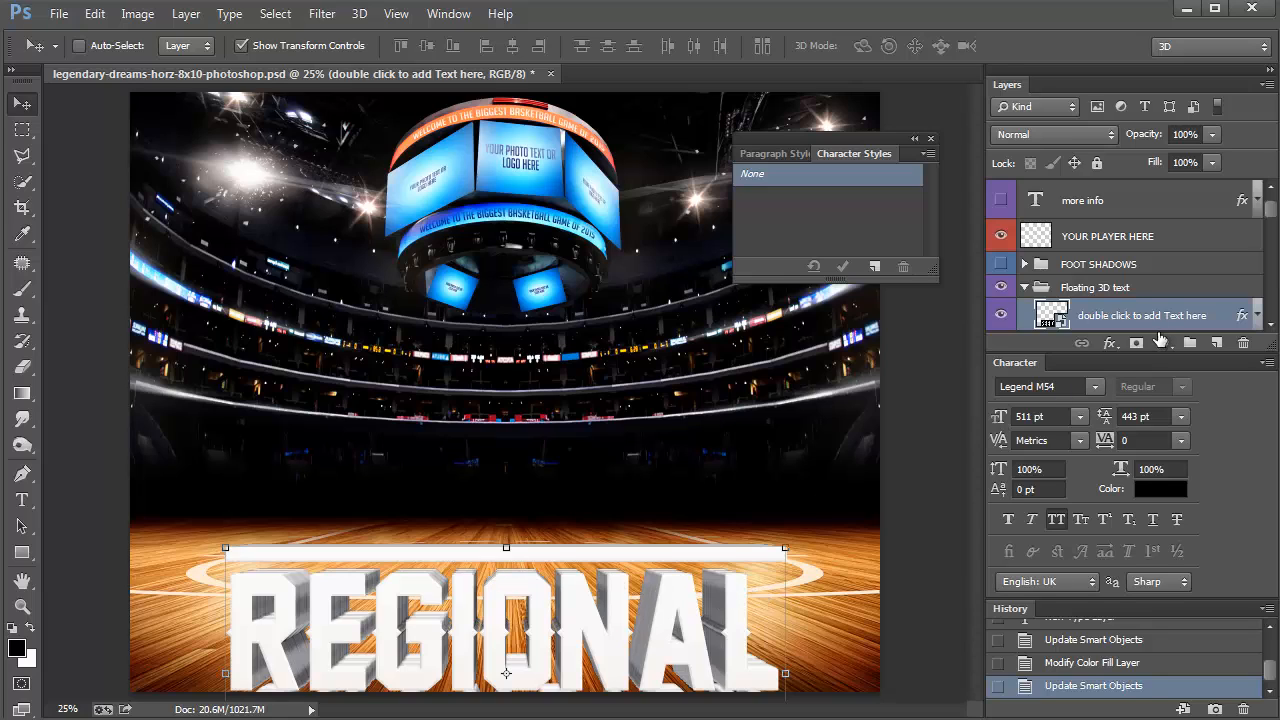
Step: Nudge the Floating 3D text group upward until the whole REGIONAL CHAMPION text fits inside the poster's lower part
{"action": "left_click", "coordinate": [1120, 290]}
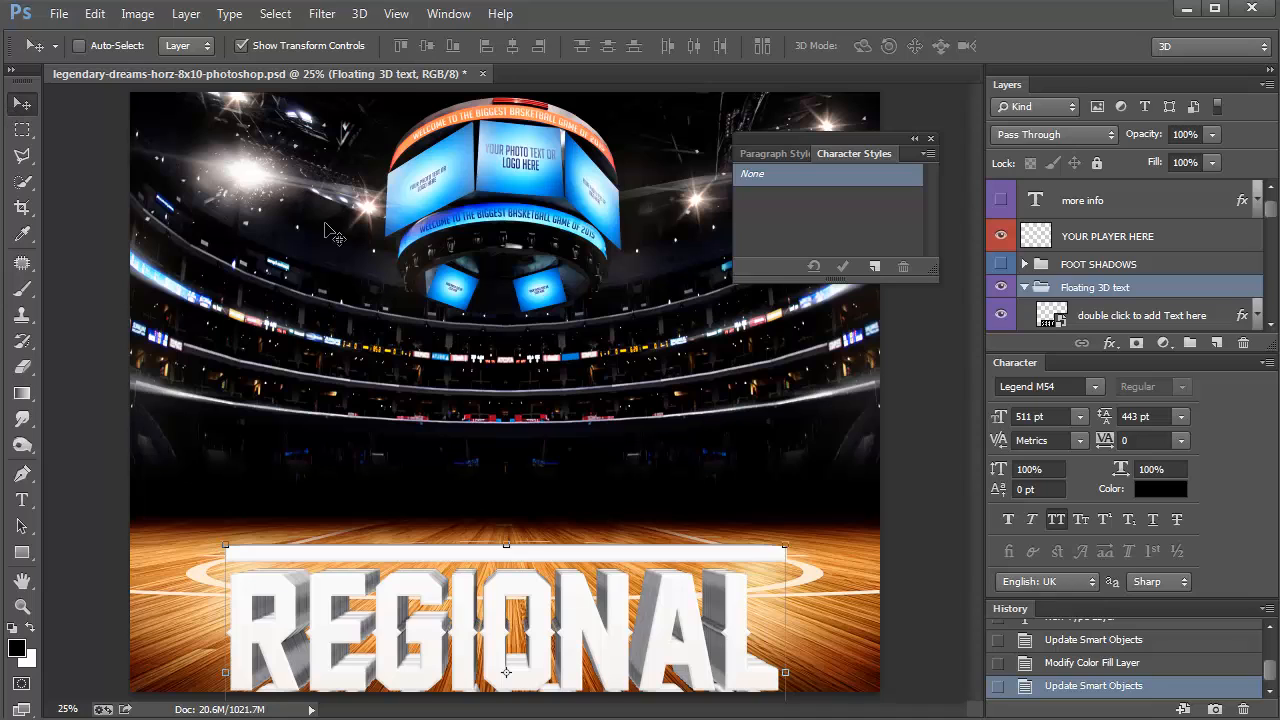
{"action": "key", "text": "Up"}
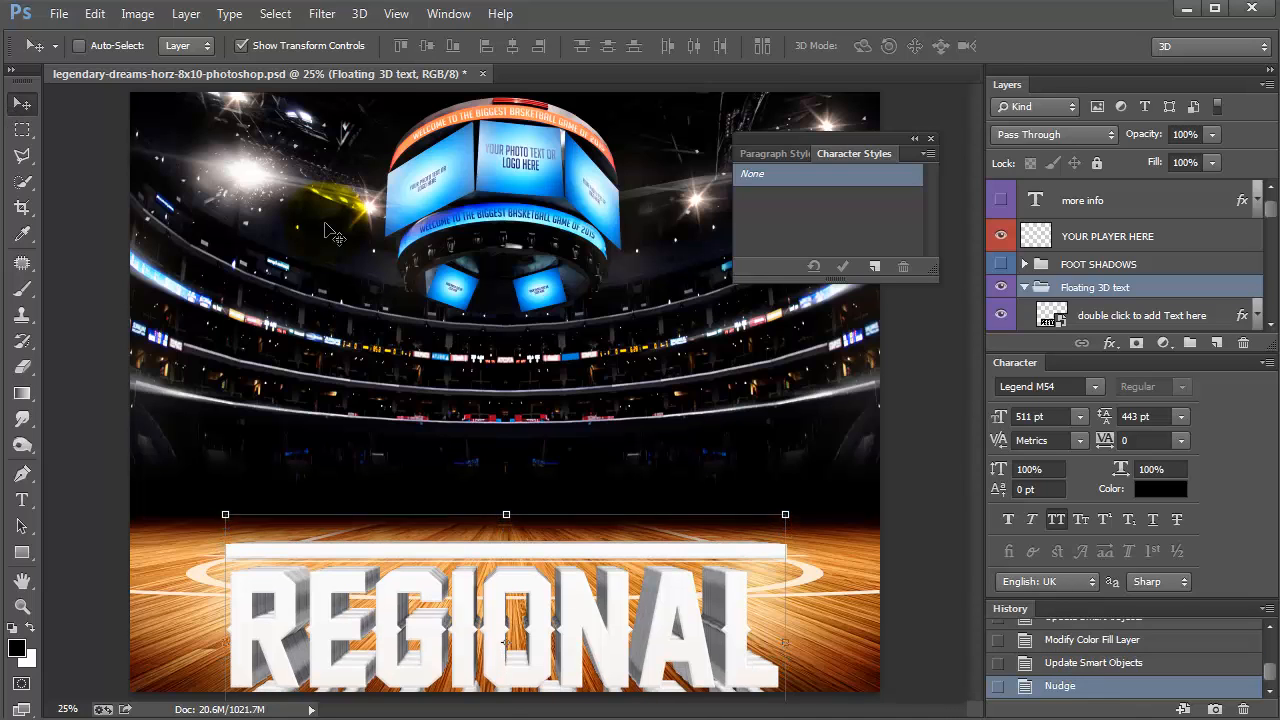
{"action": "key", "text": "shift+Up"}
{"action": "key", "text": "shift+Up"}
{"action": "key", "text": "shift+Up"}
{"action": "key", "text": "shift+Up"}
{"action": "key", "text": "shift+Up"}
{"action": "key", "text": "shift+Up"}
{"action": "key", "text": "shift+Up"}
{"action": "key", "text": "shift+Up"}
{"action": "key", "text": "shift+Up"}
{"action": "key", "text": "shift+Up"}
{"action": "key", "text": "shift+Up"}
{"action": "key", "text": "shift+Up"}
{"action": "key", "text": "shift+Up"}
{"action": "key", "text": "shift+Up"}
{"action": "key", "text": "shift+Up"}
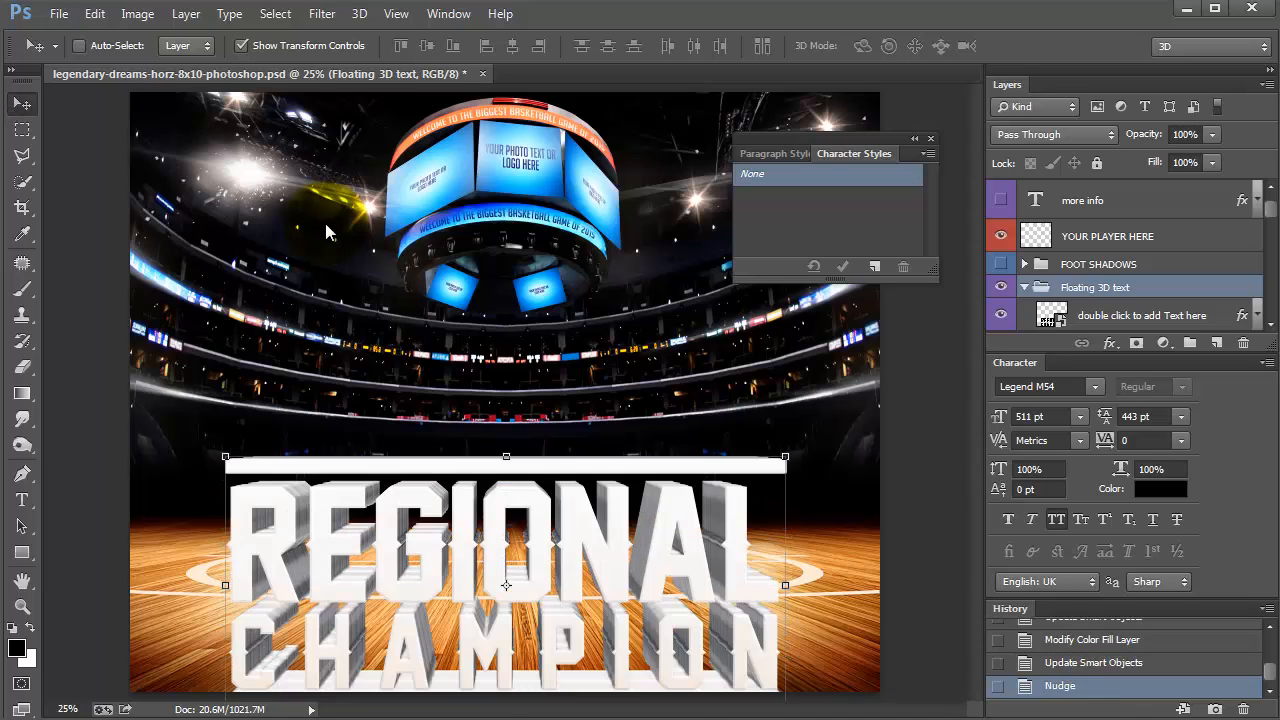
{"action": "key", "text": "shift+Up"}
{"action": "key", "text": "shift+Up"}
{"action": "key", "text": "shift+Up"}
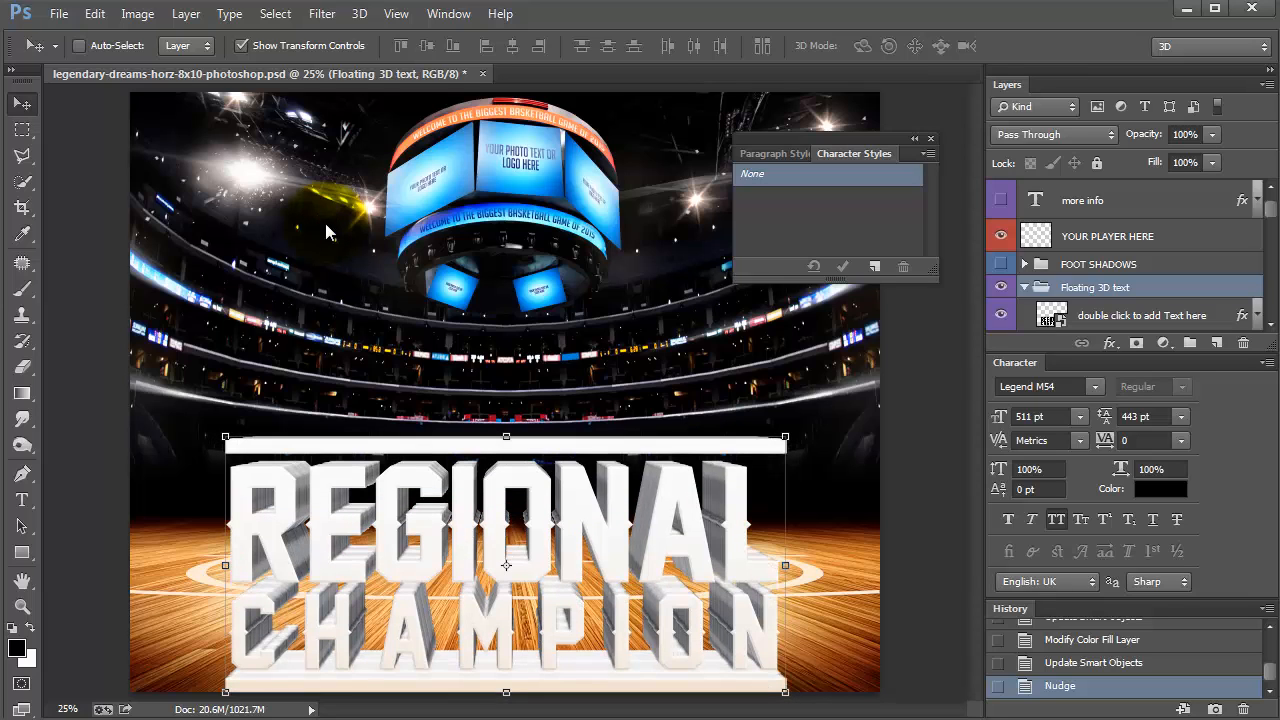
{"action": "key", "text": "shift+Up"}
{"action": "key", "text": "shift+Up"}
{"action": "key", "text": "shift+Up"}
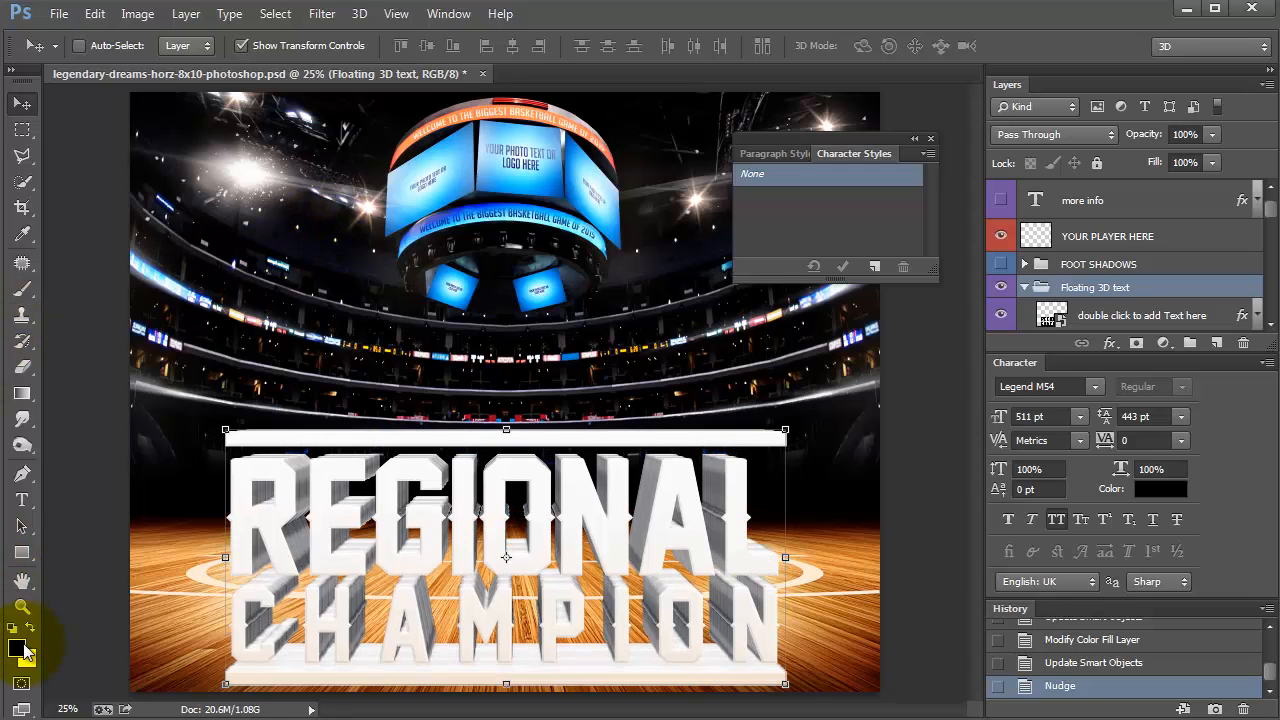
Step: Examine the extruded depth edges of the REGIONAL lettering up close, and return to a wider view of the poster
{"action": "left_click", "coordinate": [21, 608]}
{"action": "left_click", "coordinate": [375, 468]}
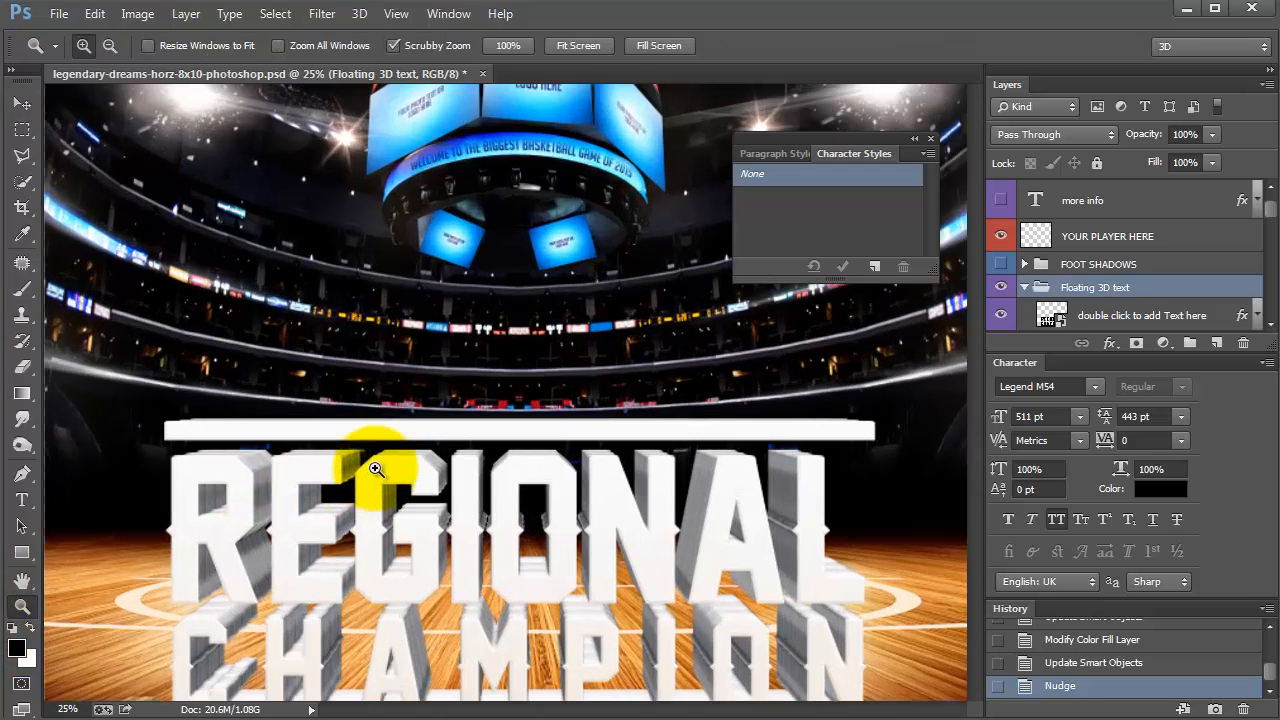
{"action": "left_click", "coordinate": [434, 474]}
{"action": "left_click", "coordinate": [450, 473]}
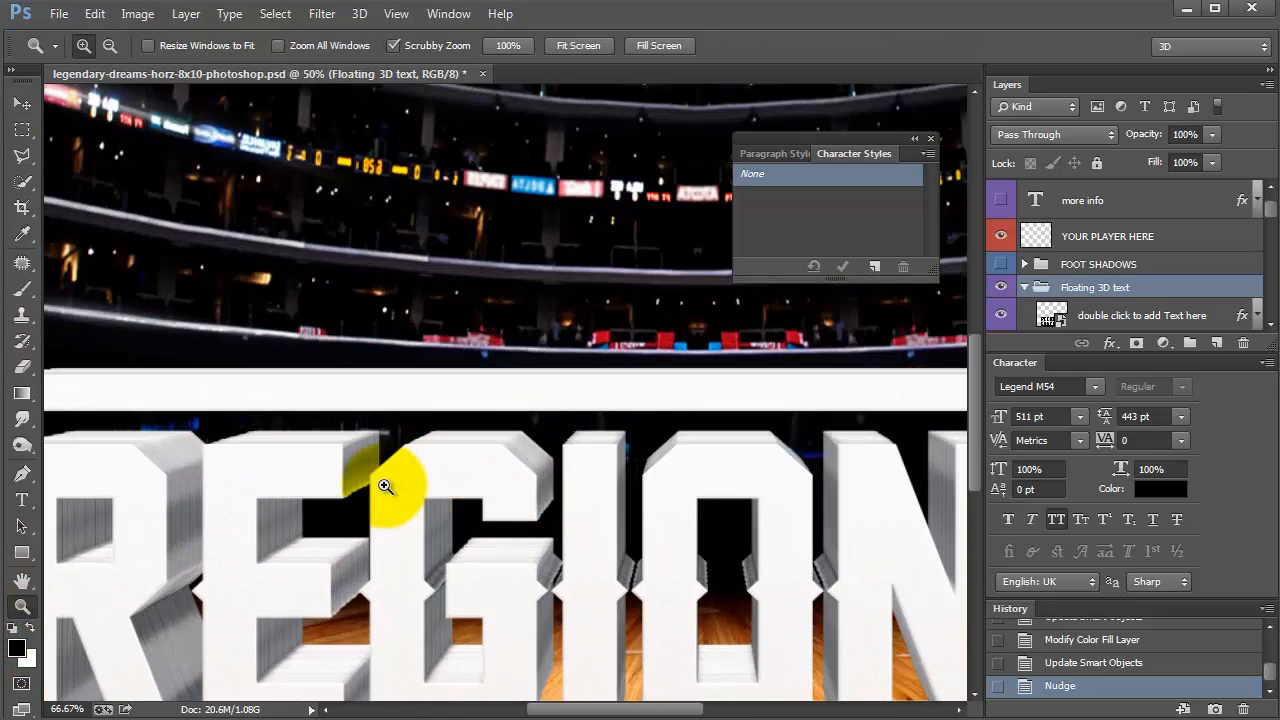
{"action": "left_click", "coordinate": [305, 472]}
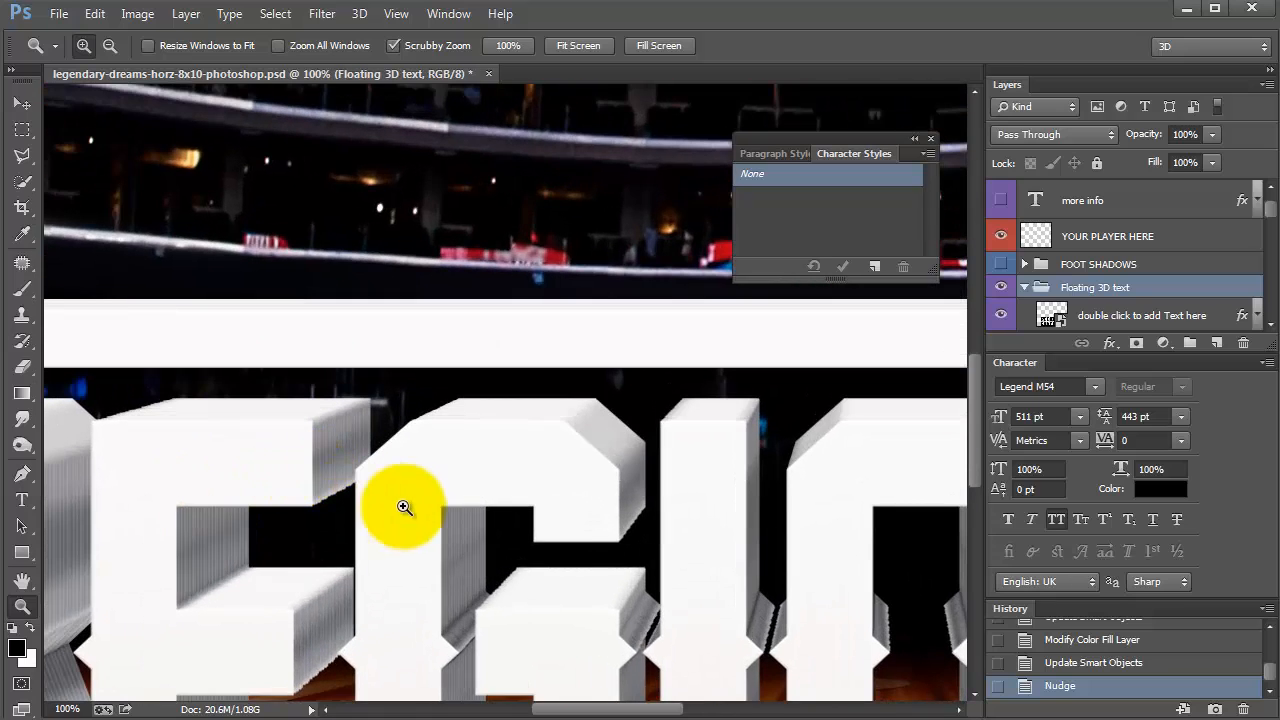
{"action": "left_click", "coordinate": [330, 515]}
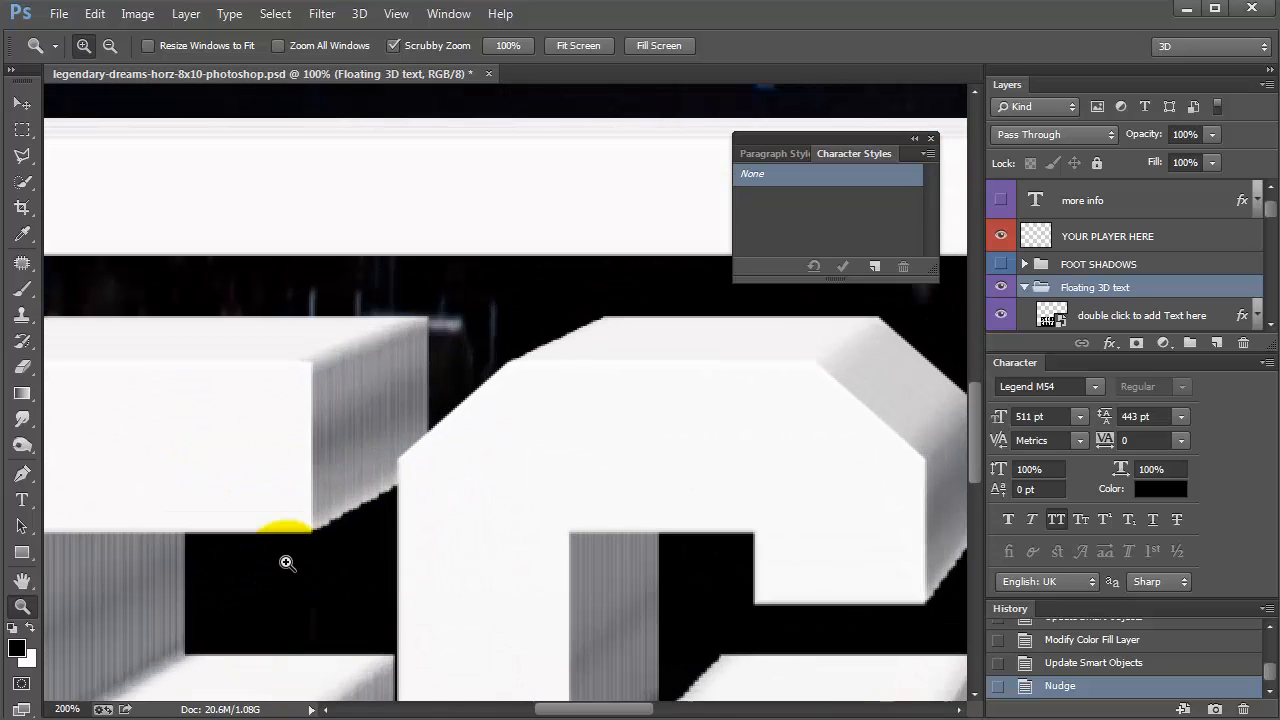
{"action": "left_click", "coordinate": [340, 402]}
{"action": "left_click", "coordinate": [342, 400], "text": "alt"}
{"action": "left_click", "coordinate": [342, 400], "text": "alt"}
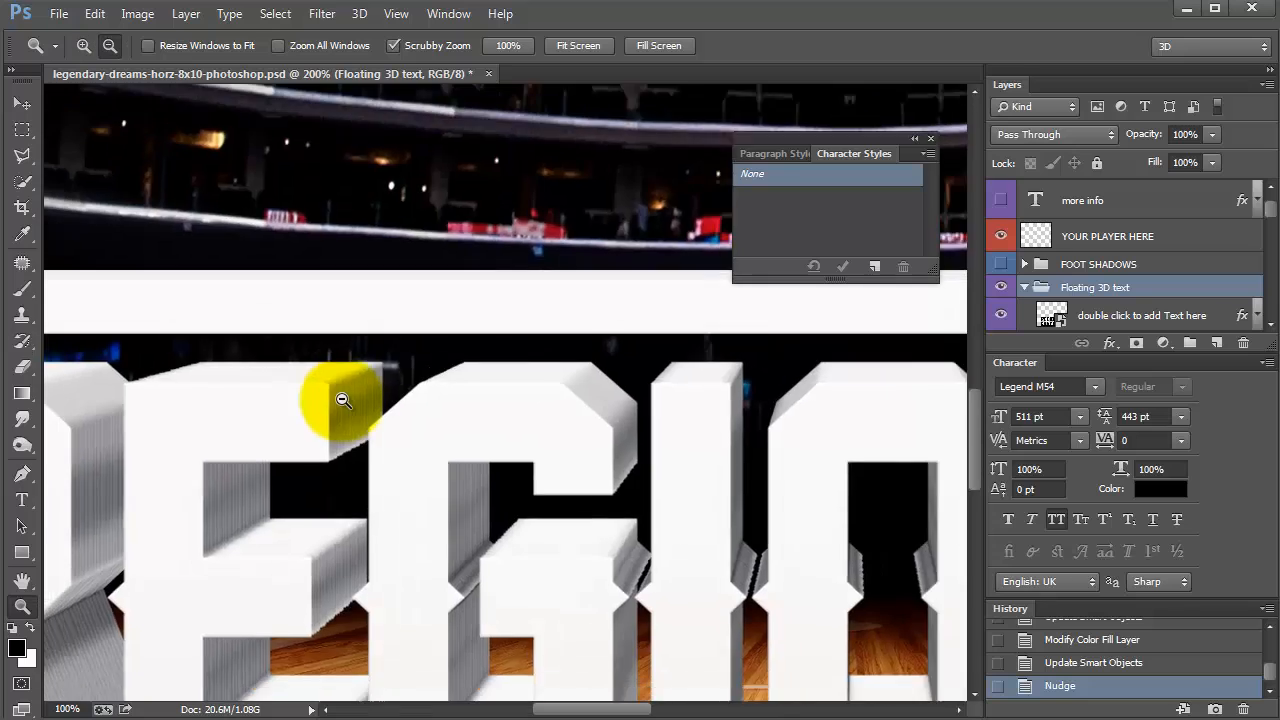
{"action": "left_click", "coordinate": [400, 457], "text": "alt"}
{"action": "left_click", "coordinate": [508, 506], "text": "alt"}
{"action": "left_click", "coordinate": [508, 506], "text": "alt"}
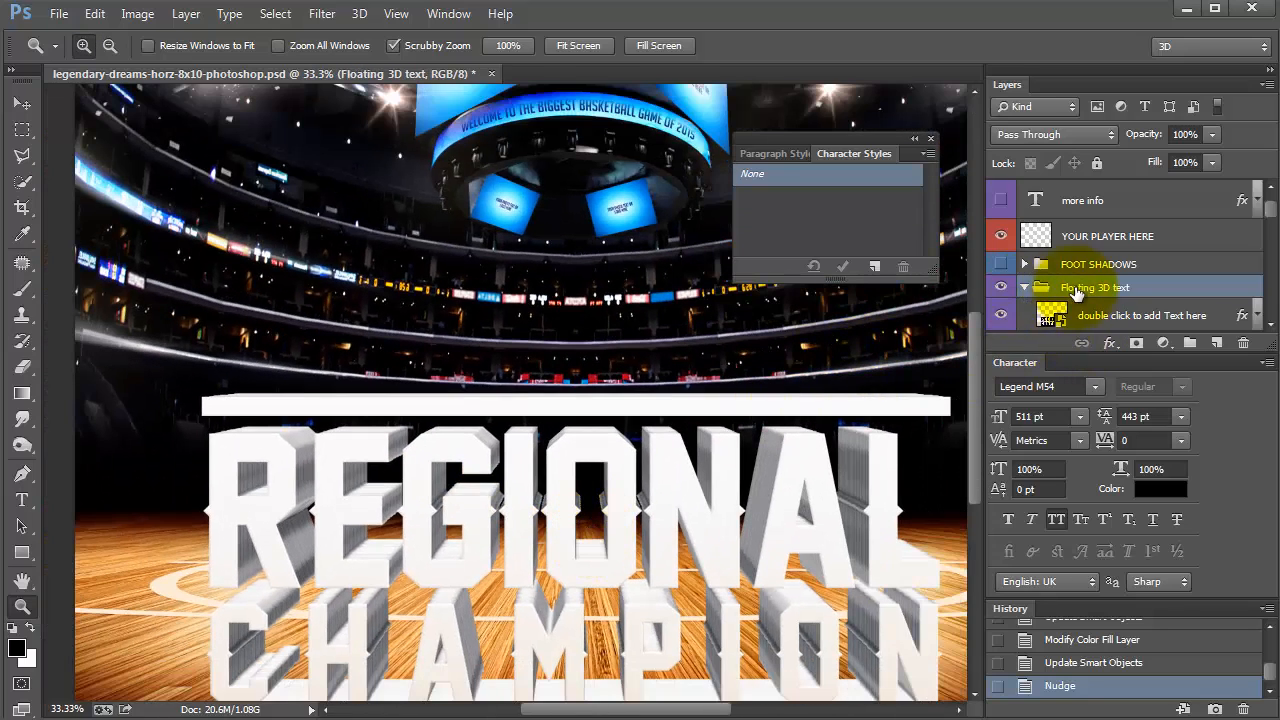
Step: List the effects of the "double click to add Text here" layer, and compare its Gradient Overlay and Color Overlay by toggling them
{"action": "scroll", "coordinate": [1055, 318], "scroll_direction": "down", "scroll_amount": 3}
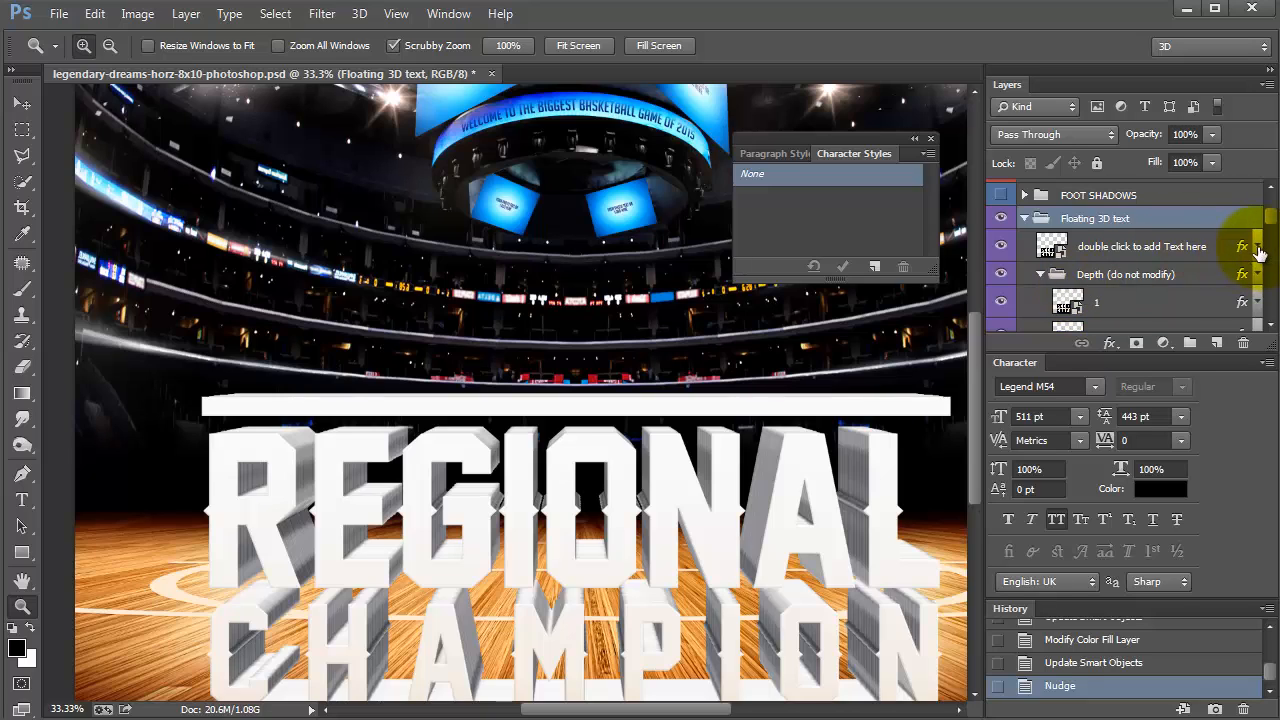
{"action": "left_click", "coordinate": [1259, 252]}
{"action": "scroll", "coordinate": [1127, 305], "scroll_direction": "down", "scroll_amount": 1}
{"action": "left_click", "coordinate": [1075, 301]}
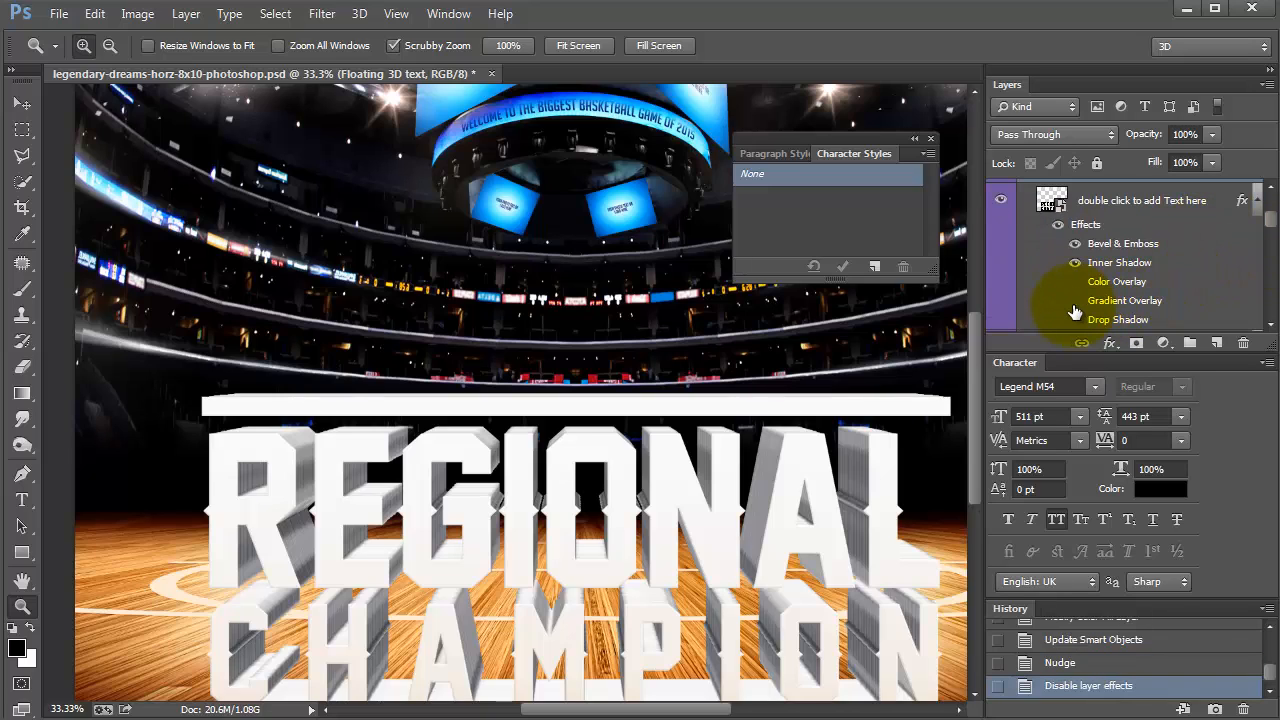
{"action": "left_click", "coordinate": [1075, 285]}
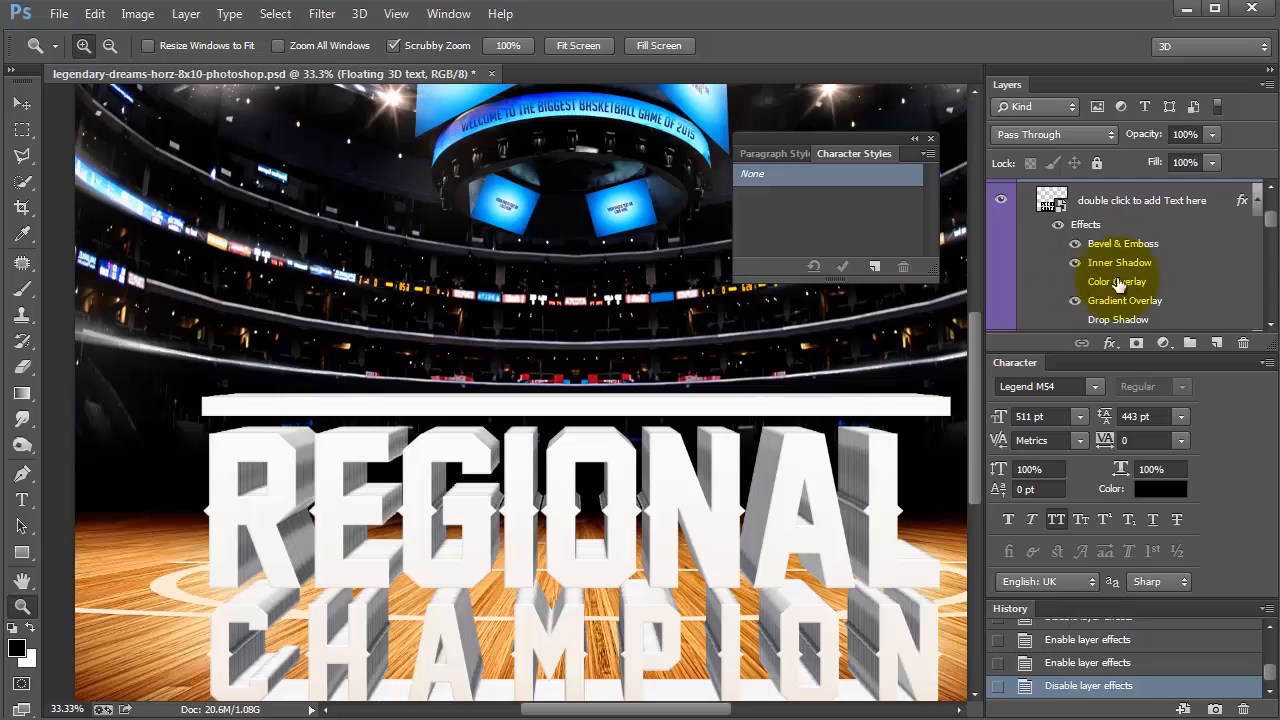
{"action": "scroll", "coordinate": [1147, 281], "scroll_direction": "down", "scroll_amount": 1}
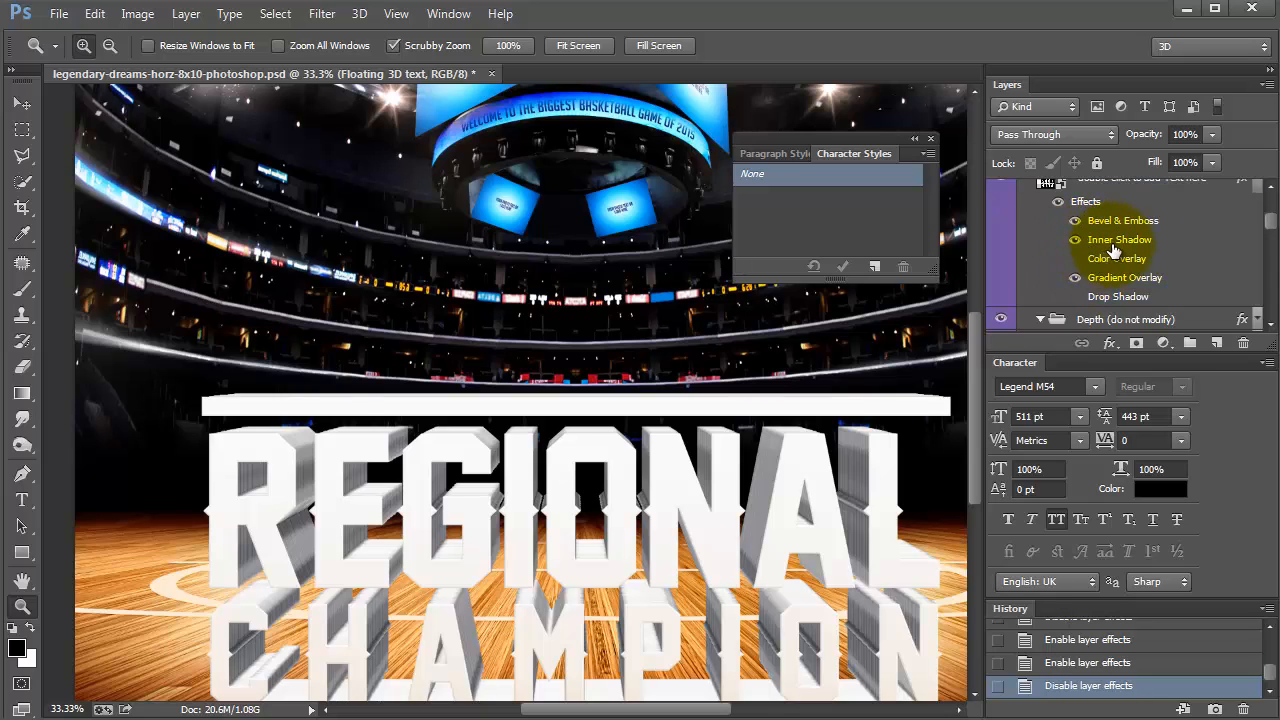
{"action": "scroll", "coordinate": [1114, 250], "scroll_direction": "up", "scroll_amount": 2}
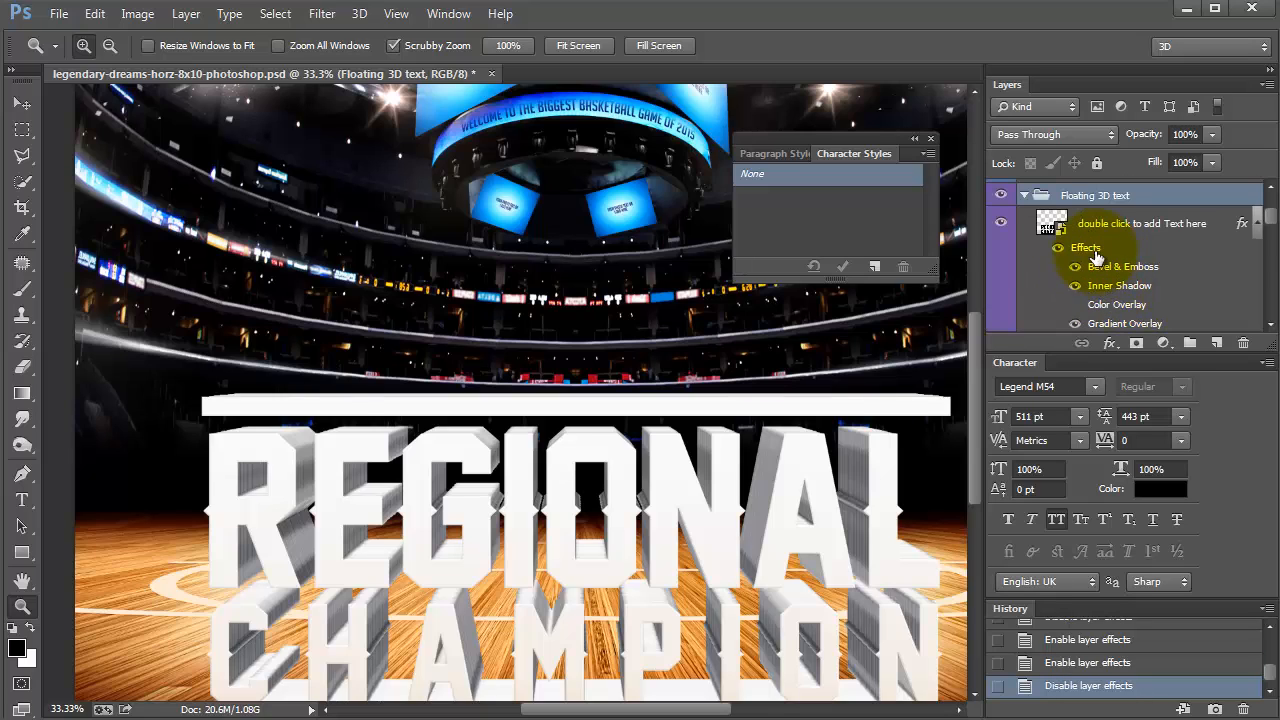
Step: Turn off the Gradient Overlay of the "double click to add Text here" layer and turn on its Color Overlay
{"action": "left_click", "coordinate": [1046, 229]}
{"action": "scroll", "coordinate": [1050, 232], "scroll_direction": "down", "scroll_amount": 1}
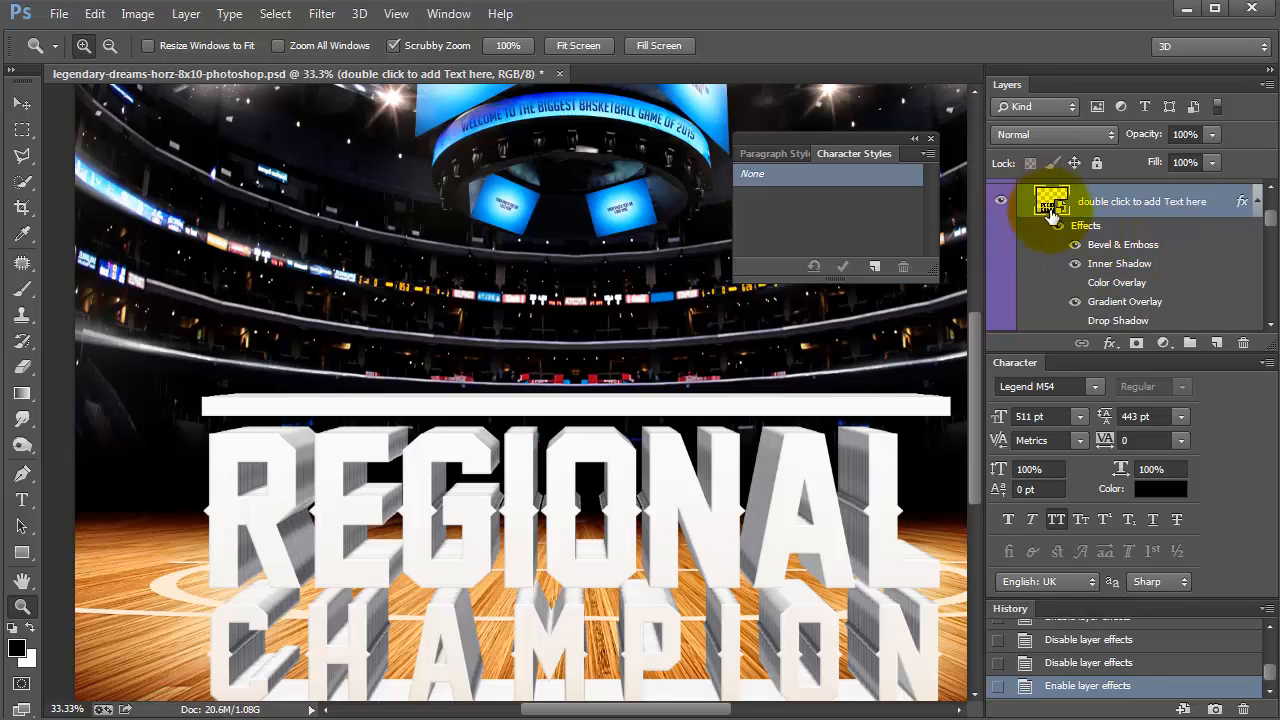
{"action": "double_click", "coordinate": [1074, 301]}
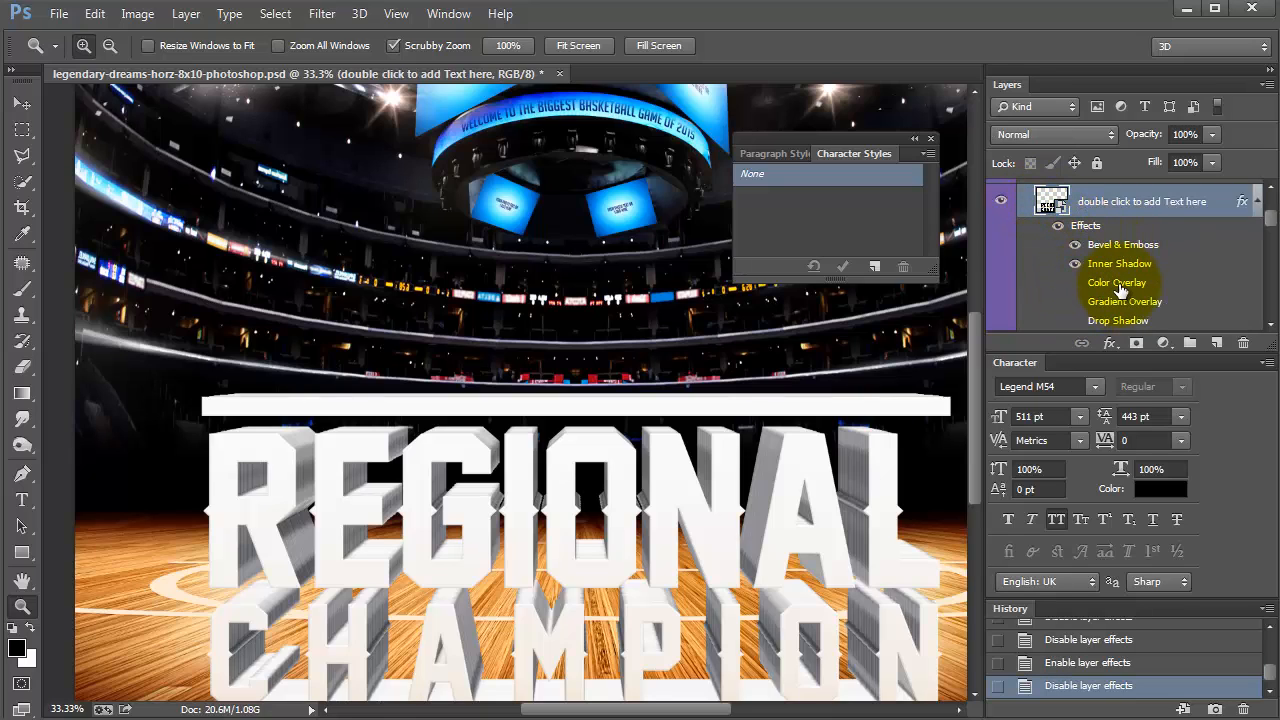
{"action": "scroll", "coordinate": [1246, 251], "scroll_direction": "down", "scroll_amount": 2}
{"action": "scroll", "coordinate": [1249, 263], "scroll_direction": "up", "scroll_amount": 1}
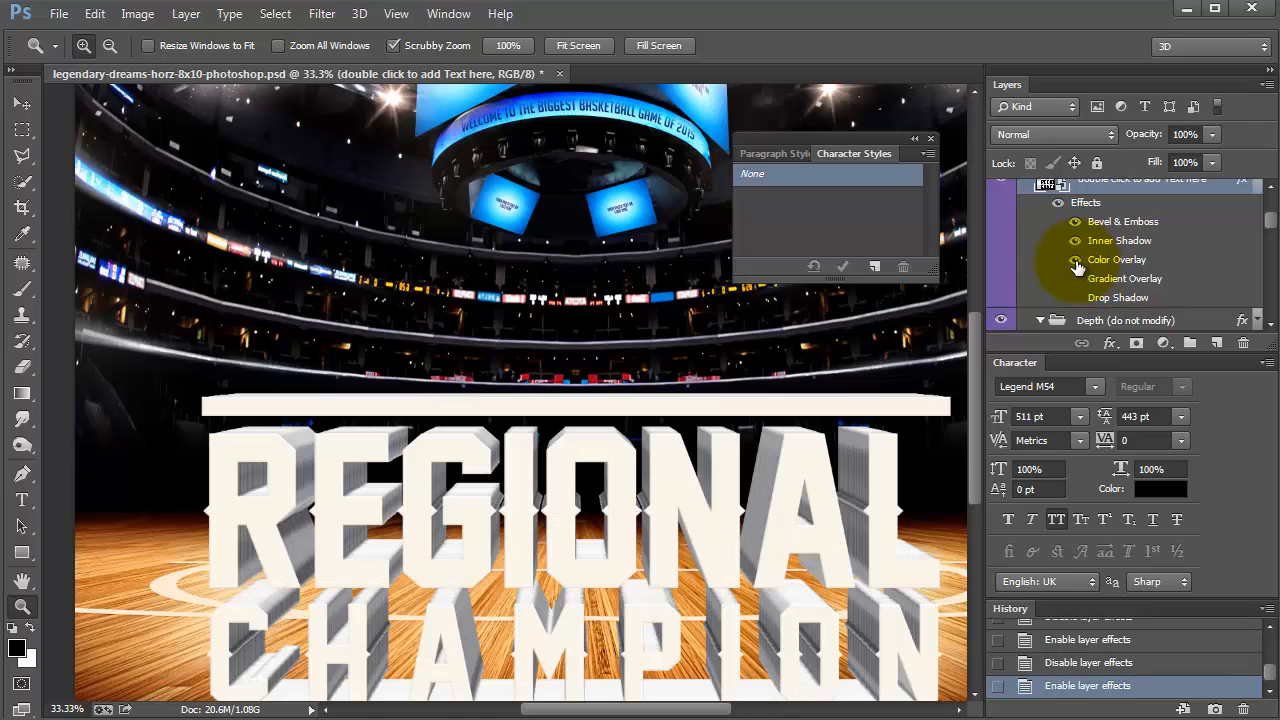
Step: Set the text layer's Color Overlay to brown 7e4e15, and switch the overlay off and on to compare
{"action": "double_click", "coordinate": [1098, 262]}
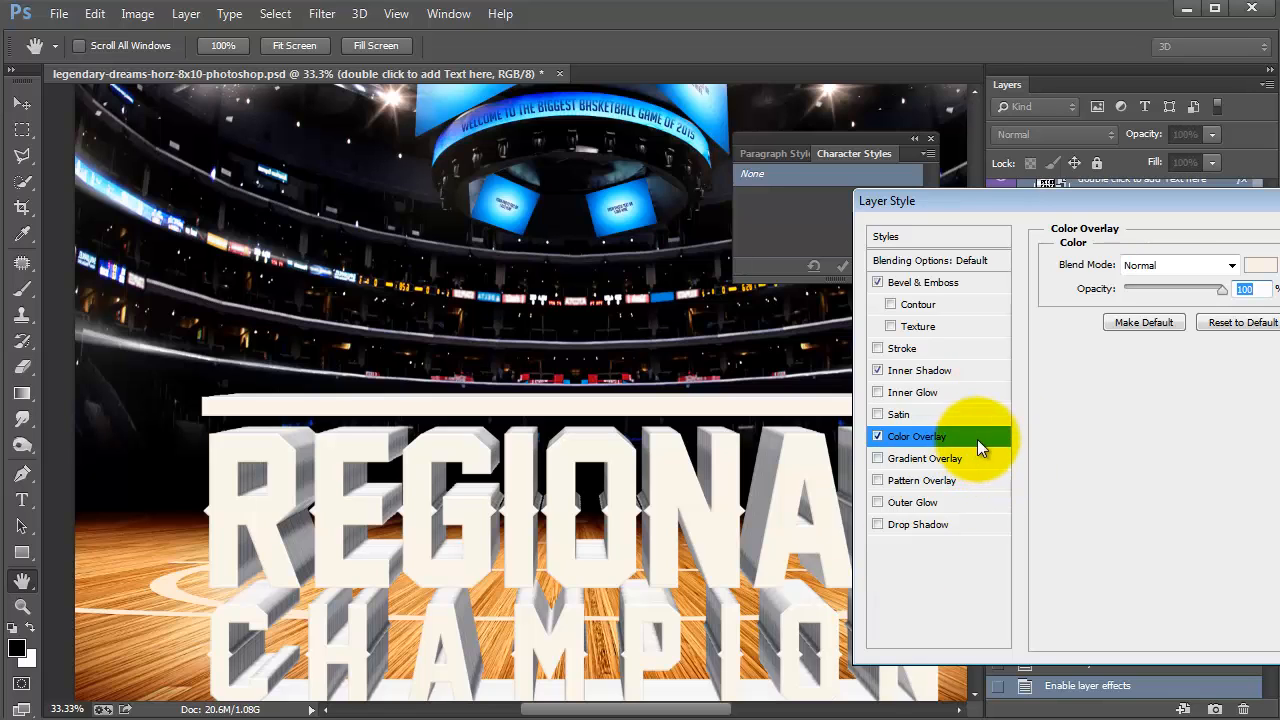
{"action": "left_click", "coordinate": [1258, 265]}
{"action": "left_click", "coordinate": [1018, 388]}
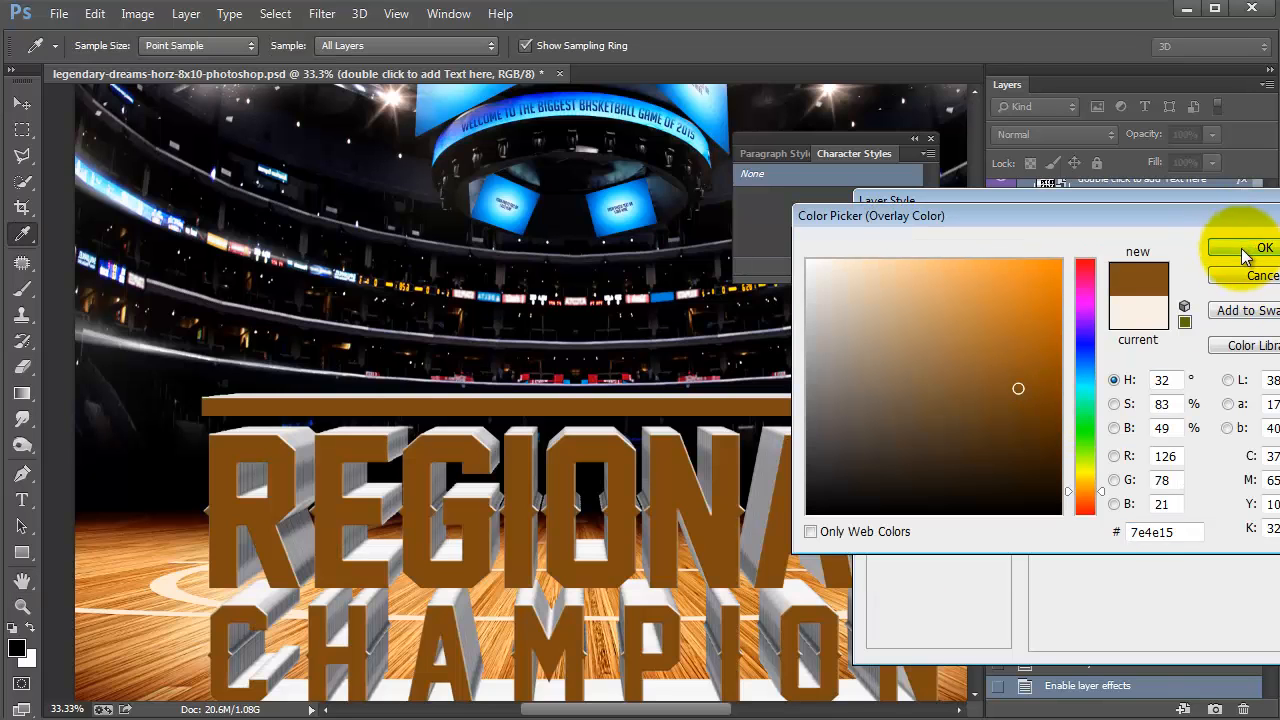
{"action": "left_click", "coordinate": [1262, 247]}
{"action": "key", "text": "Return"}
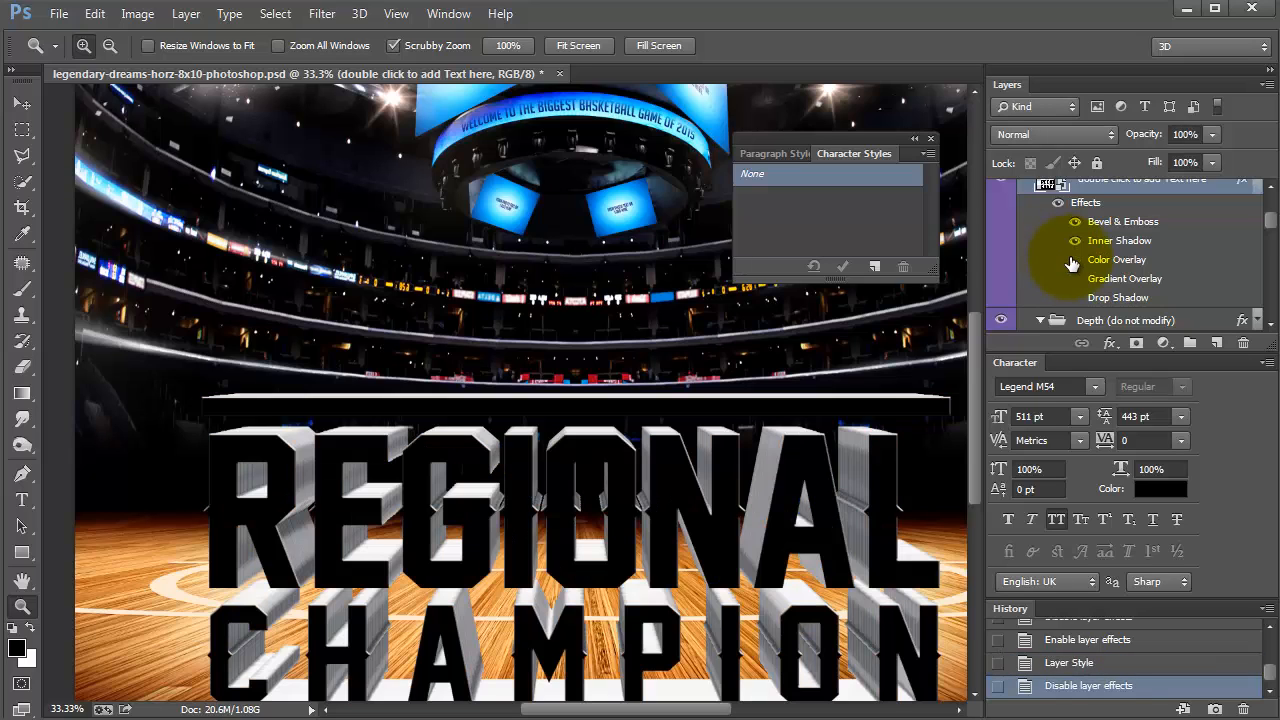
{"action": "left_click", "coordinate": [1074, 260]}
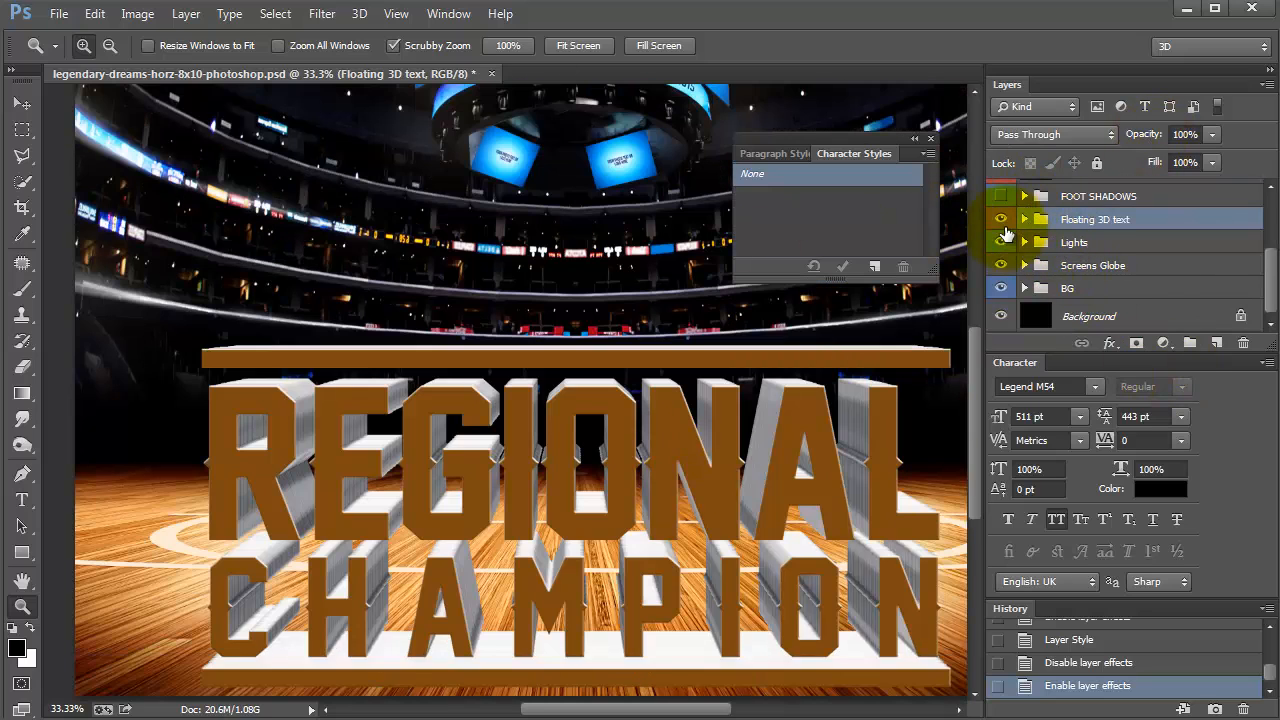
Step: Hide the Floating 3D text group to view the court and scoreboard, look through the Screens Globe group, and show the text again
{"action": "left_click", "coordinate": [1001, 219]}
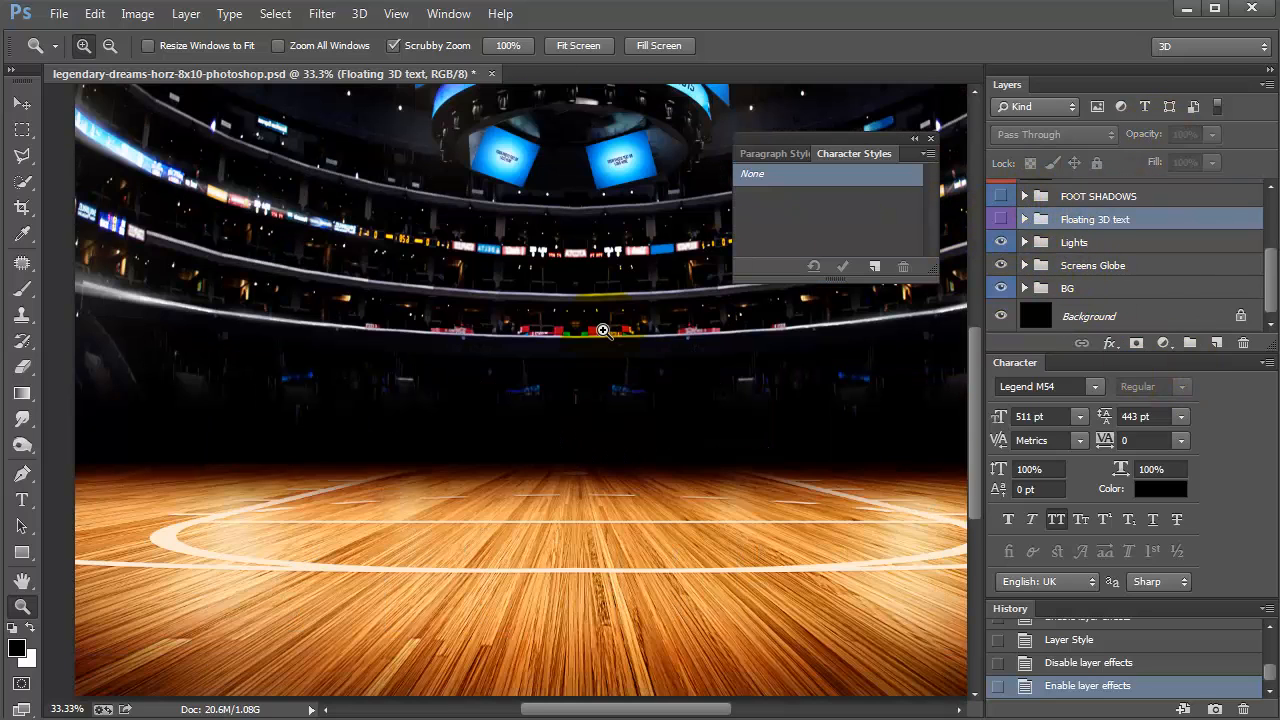
{"action": "scroll", "coordinate": [606, 332], "scroll_direction": "up", "scroll_amount": 5}
{"action": "scroll", "coordinate": [606, 332], "scroll_direction": "up", "scroll_amount": 2}
{"action": "left_click", "coordinate": [1024, 265]}
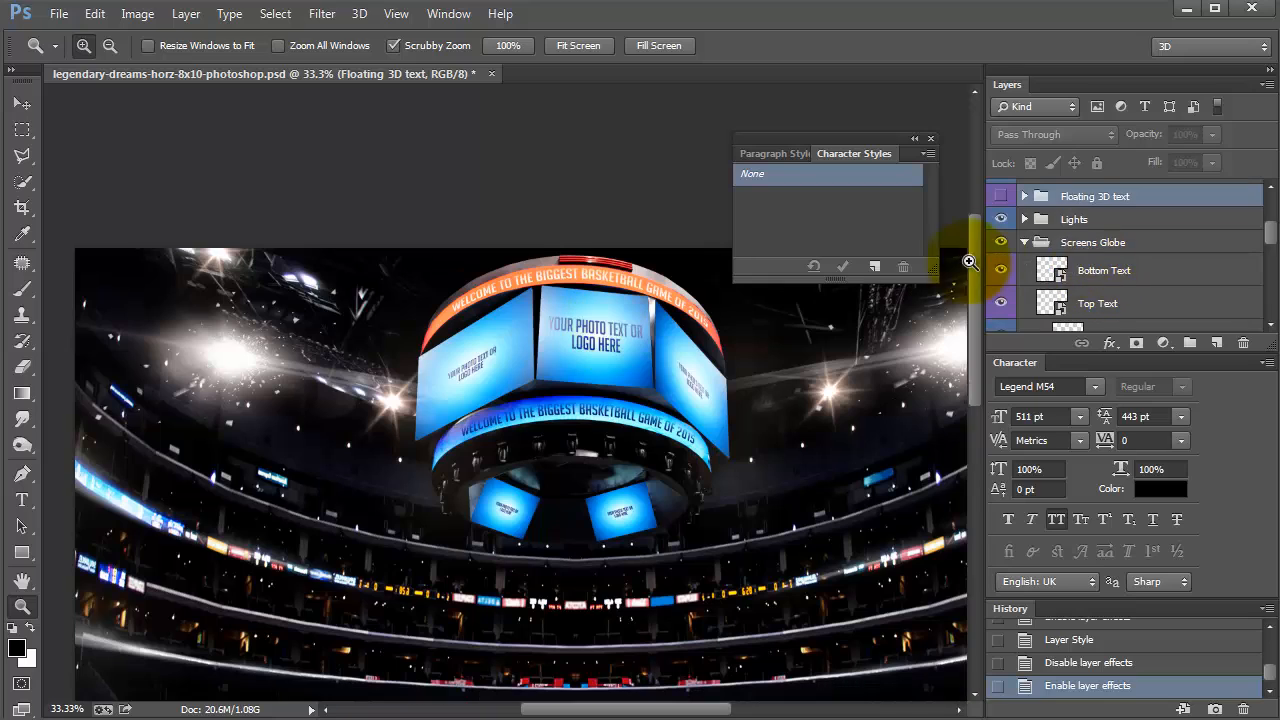
{"action": "scroll", "coordinate": [1031, 240], "scroll_direction": "up", "scroll_amount": 1}
{"action": "left_click", "coordinate": [1024, 265]}
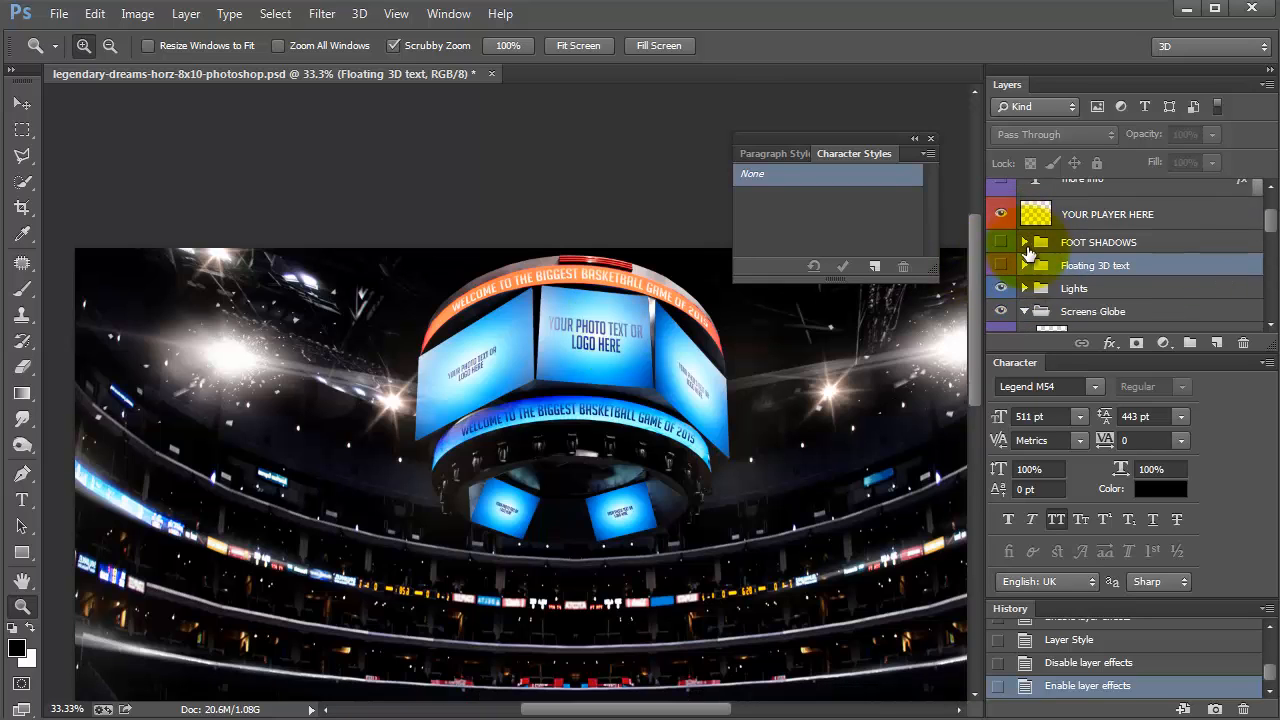
{"action": "scroll", "coordinate": [1071, 250], "scroll_direction": "down", "scroll_amount": 2}
{"action": "scroll", "coordinate": [1068, 251], "scroll_direction": "up", "scroll_amount": 4}
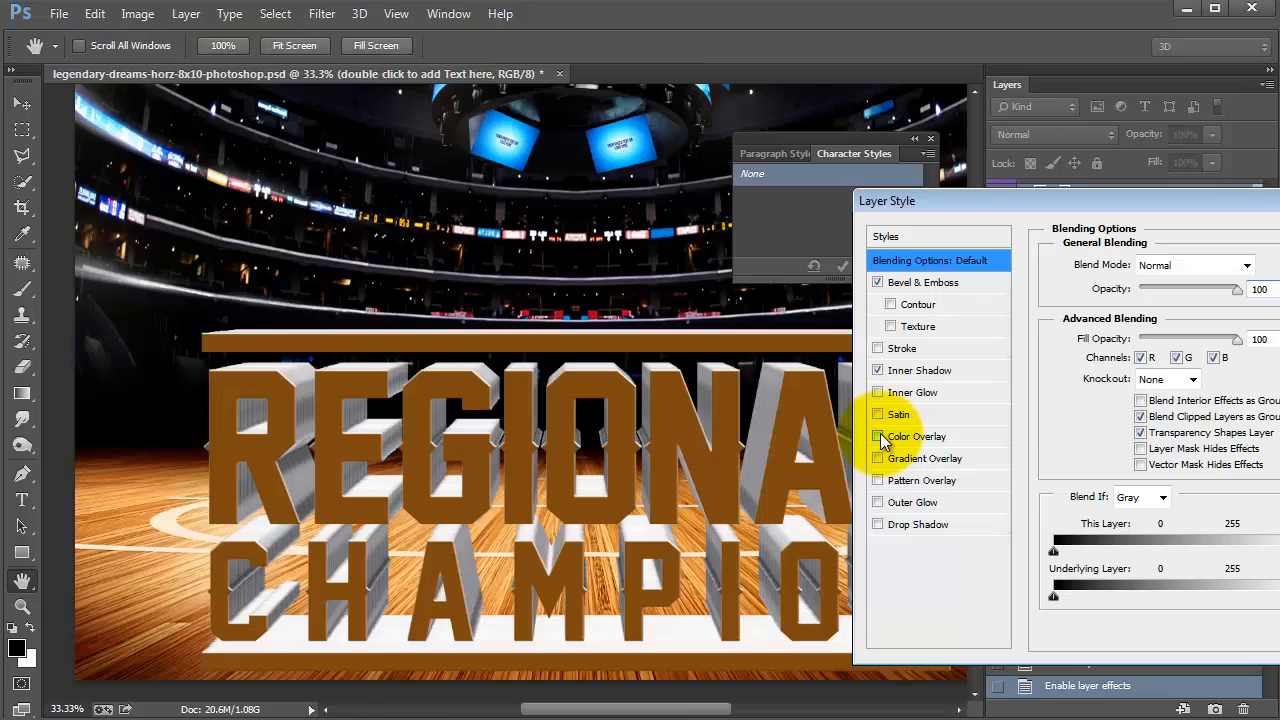
Step: Enable Color Overlay in the text layer's style, set its color to white, and apply the style
{"action": "left_click", "coordinate": [878, 436]}
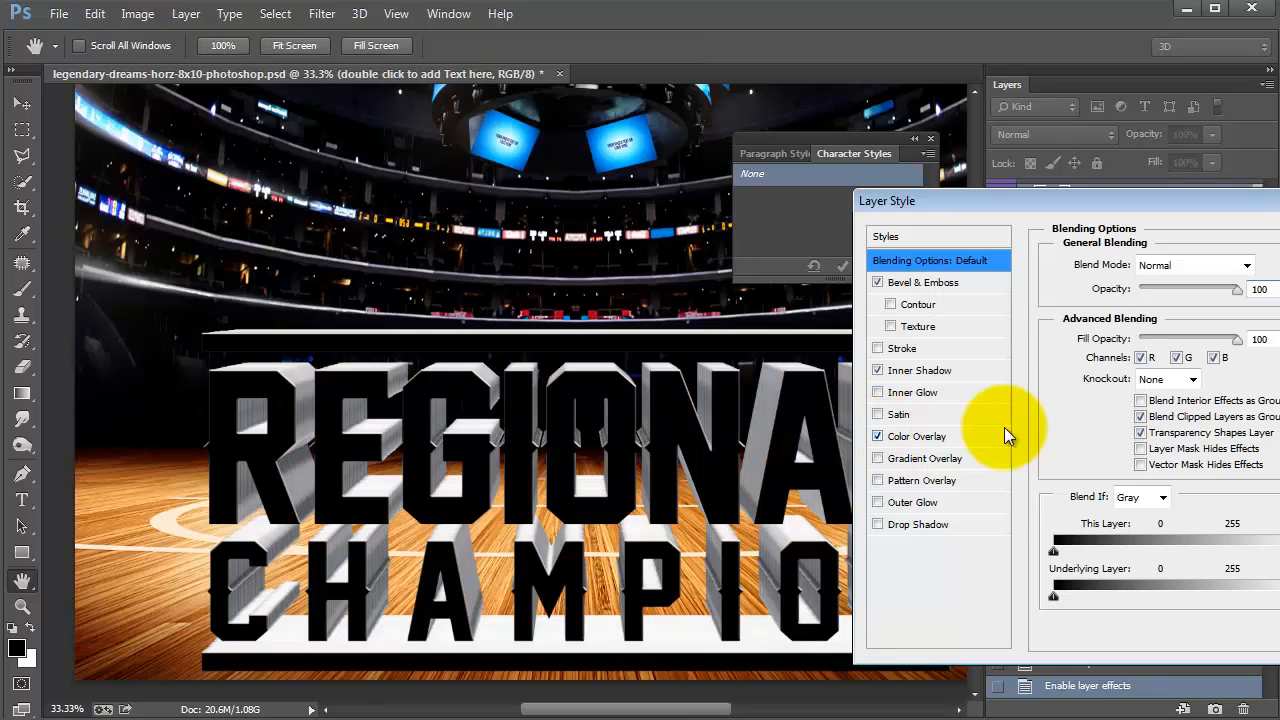
{"action": "left_click", "coordinate": [938, 447]}
{"action": "left_click", "coordinate": [1249, 265]}
{"action": "left_click_drag", "start_coordinate": [926, 328], "coordinate": [754, 204]}
{"action": "key", "text": "Return"}
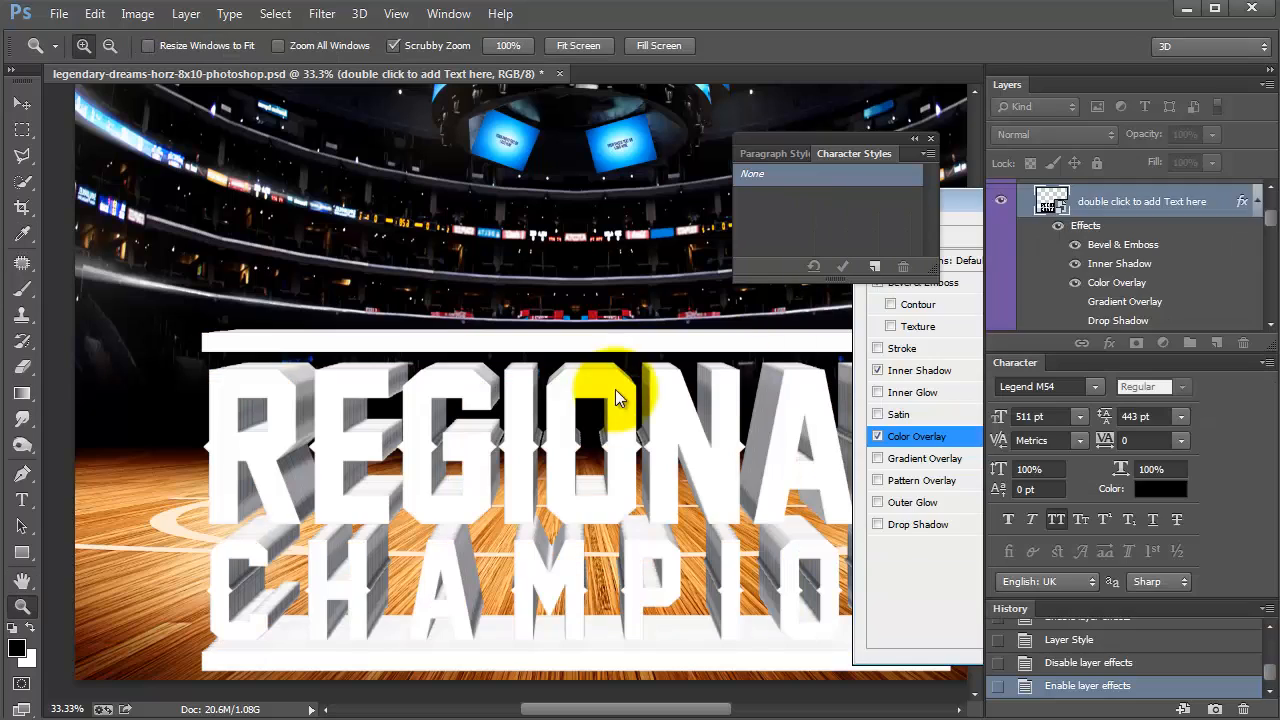
{"action": "key", "text": "Return"}
{"action": "left_click", "coordinate": [1137, 292]}
{"action": "scroll", "coordinate": [1130, 290], "scroll_direction": "down", "scroll_amount": 5}
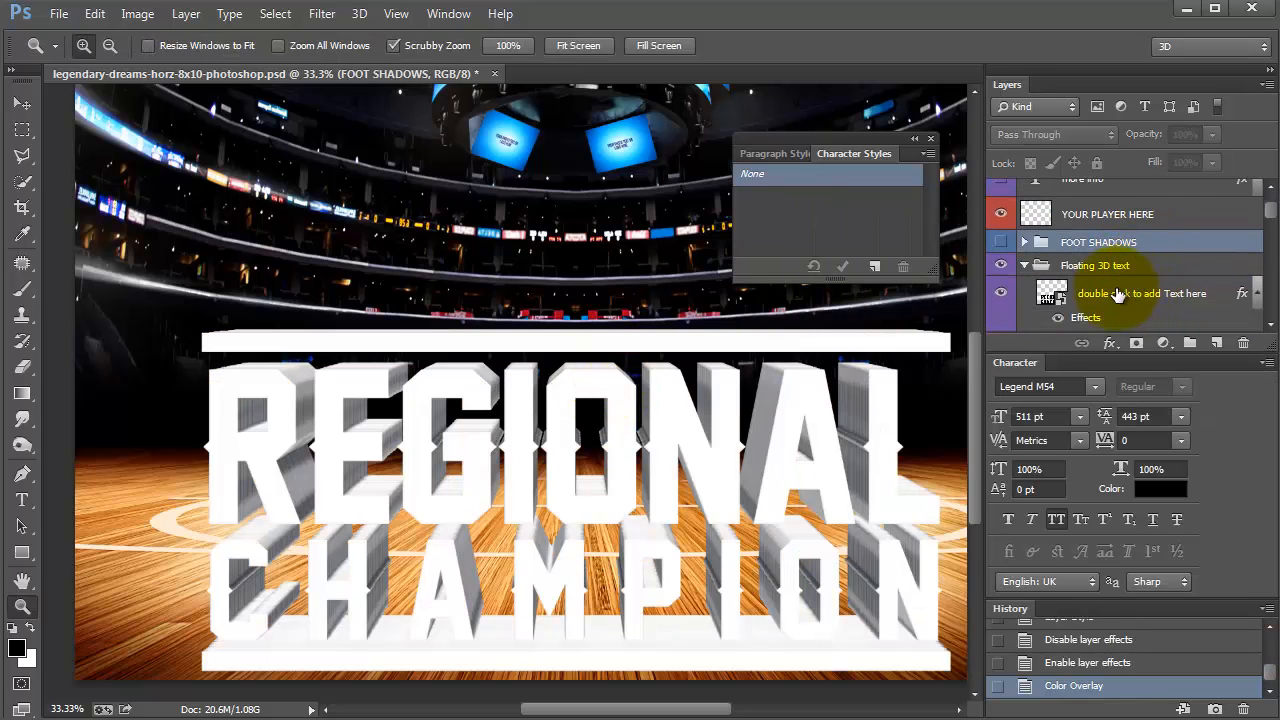
{"action": "double_click", "coordinate": [1100, 248]}
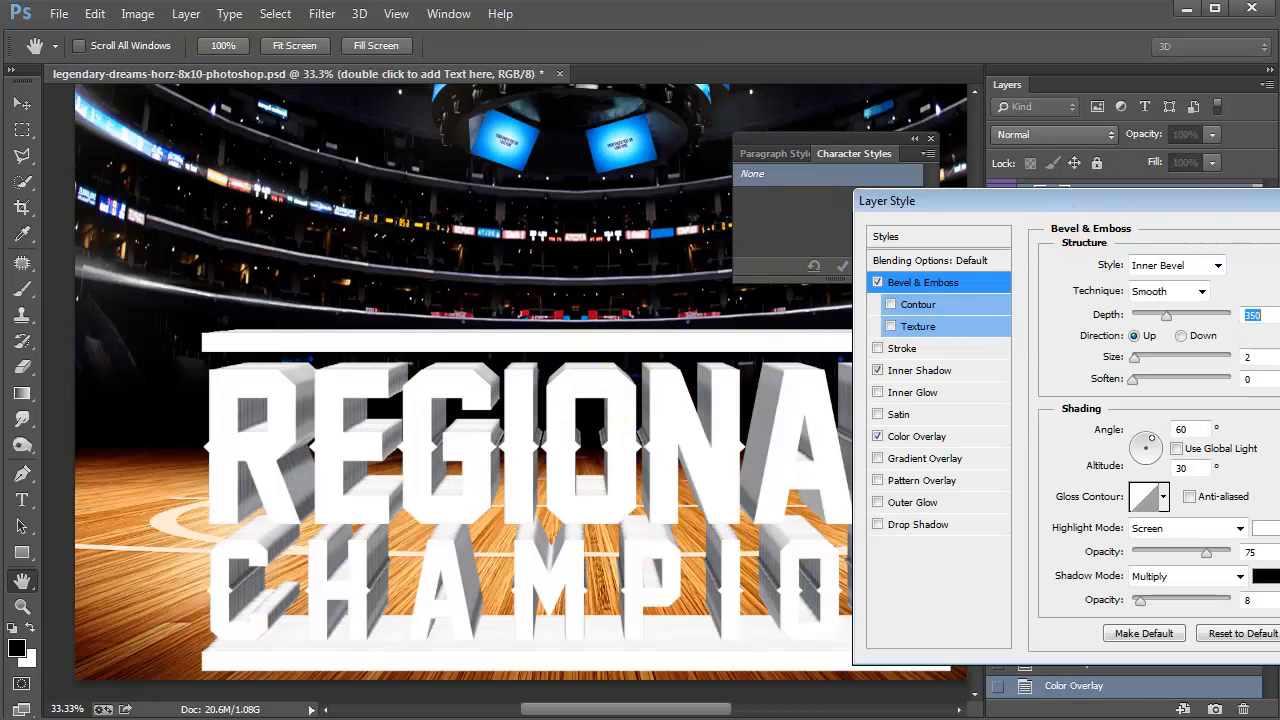
{"action": "key", "text": "Escape"}
Step: Open the contents of the "double click to add Text here" smart object for editing
{"action": "left_click", "coordinate": [1050, 205], "text": "ctrl"}
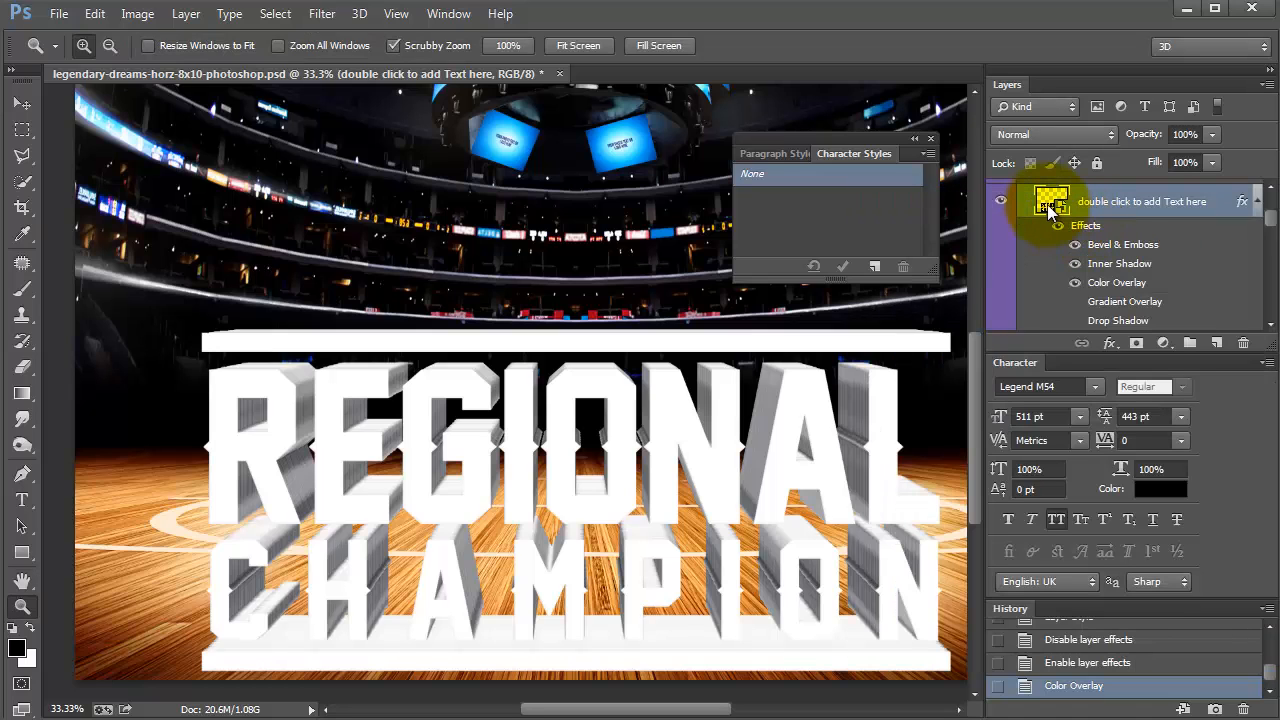
{"action": "double_click", "coordinate": [1050, 205]}
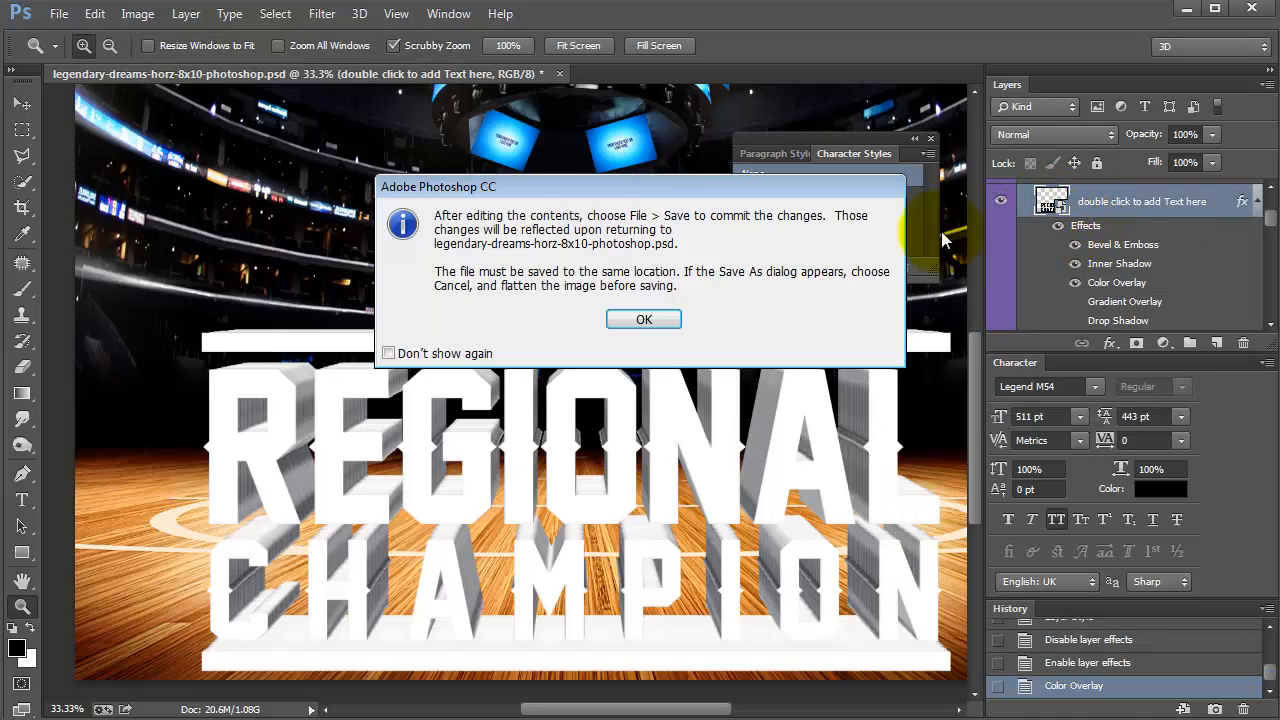
{"action": "left_click", "coordinate": [663, 319]}
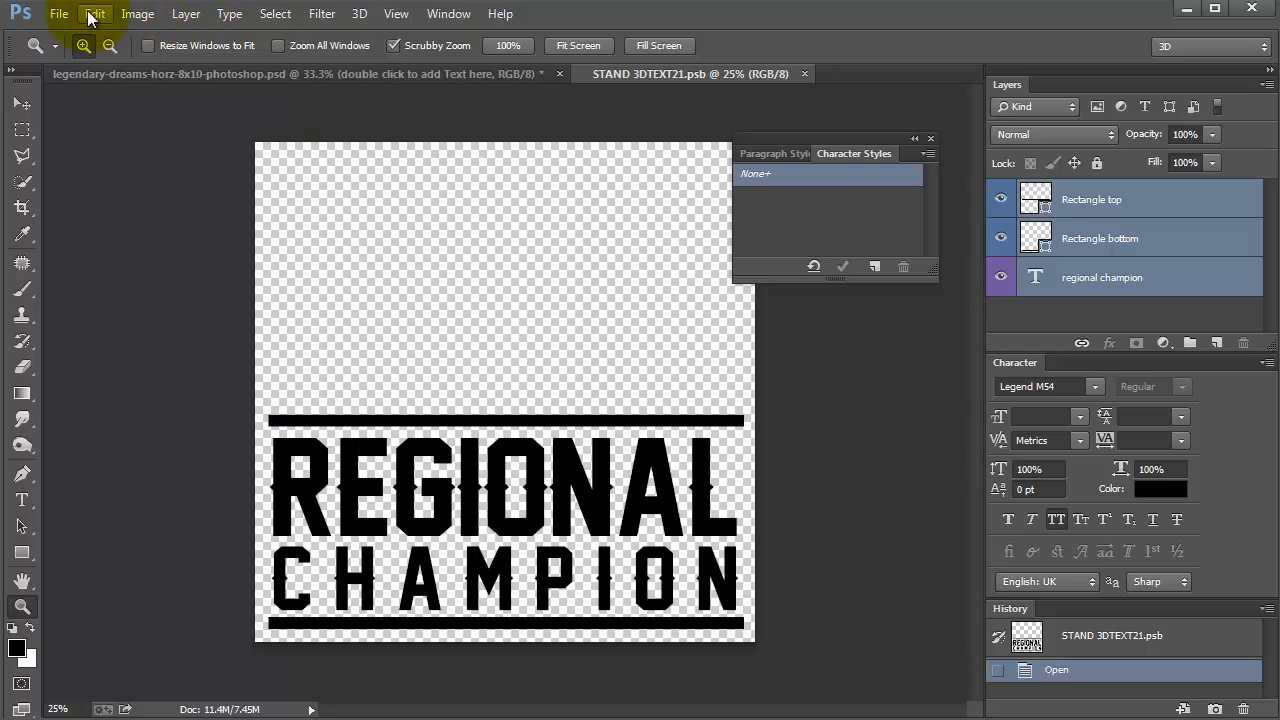
Step: Open the shark logo file from the template folder
{"action": "left_click", "coordinate": [59, 13]}
{"action": "left_click", "coordinate": [70, 51]}
{"action": "left_click", "coordinate": [240, 225]}
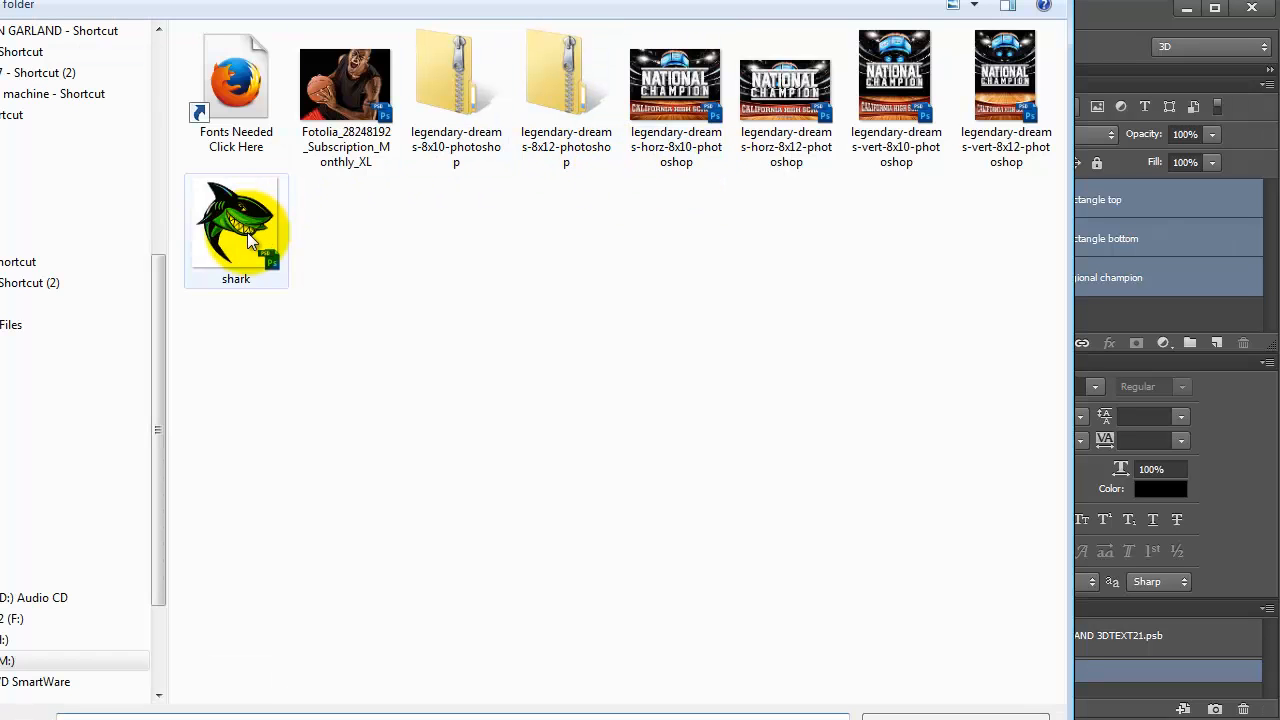
{"action": "left_click", "coordinate": [895, 703]}
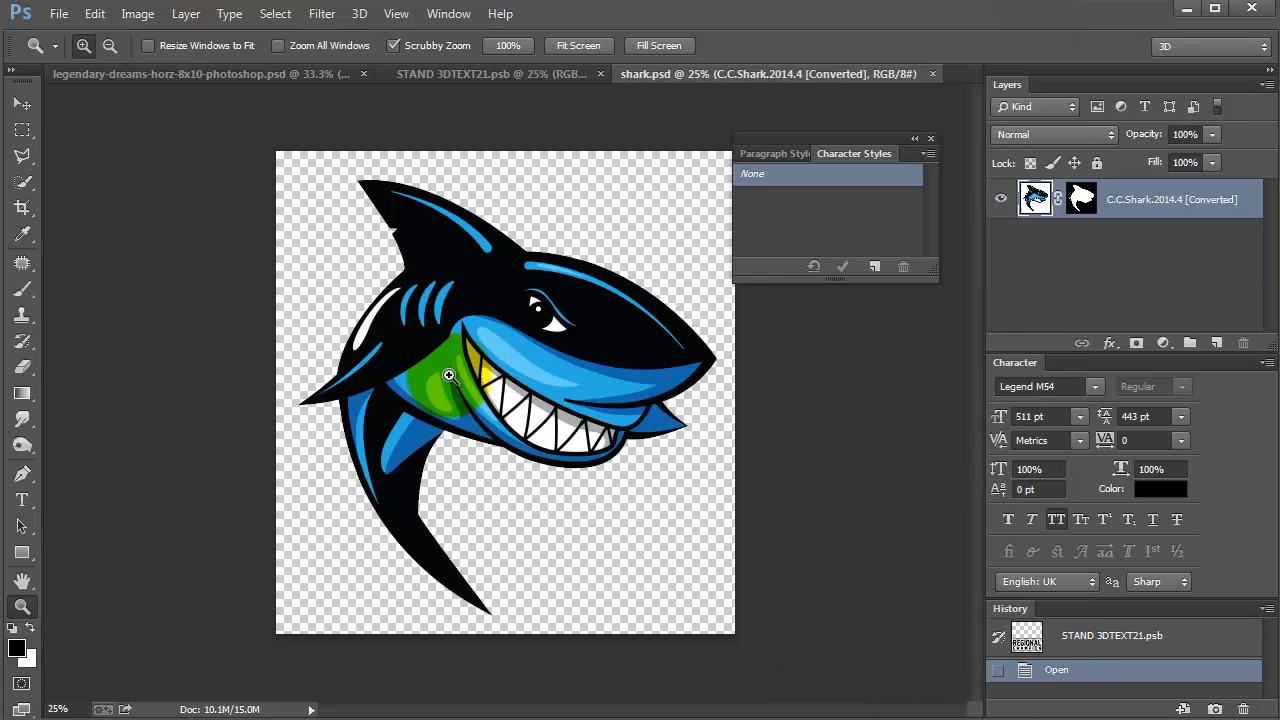
Step: Float the shark.psd document in its own window, and copy the shark layer into the STAND 3DTEXT21.psb document over the lettering
{"action": "left_click_drag", "start_coordinate": [660, 76], "coordinate": [1222, 52]}
{"action": "left_click", "coordinate": [22, 103]}
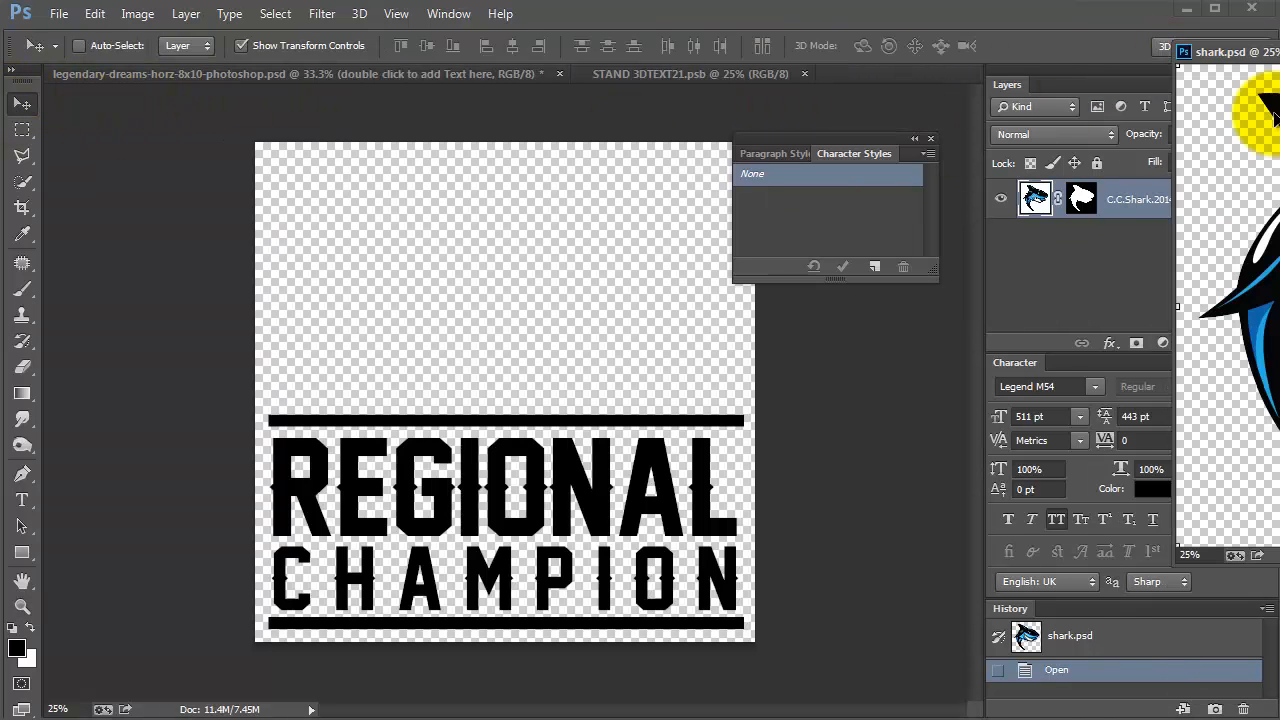
{"action": "left_click_drag", "start_coordinate": [1240, 262], "coordinate": [777, 434]}
{"action": "left_click_drag", "start_coordinate": [594, 376], "coordinate": [723, 380]}
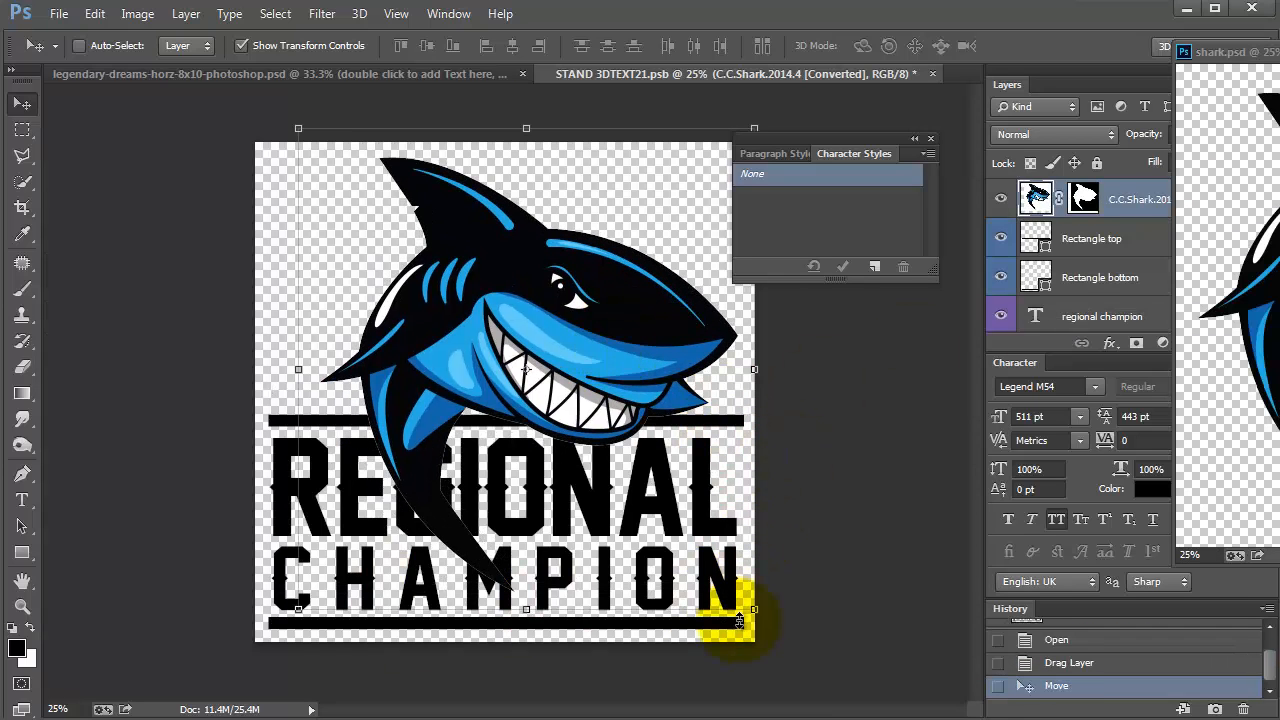
Step: Scale the shark to about 81% and center it above the lettering, with its layer moved beneath the regional champion text layer
{"action": "left_click_drag", "start_coordinate": [754, 608], "coordinate": [665, 525]}
{"action": "left_click_drag", "start_coordinate": [566, 320], "coordinate": [587, 347]}
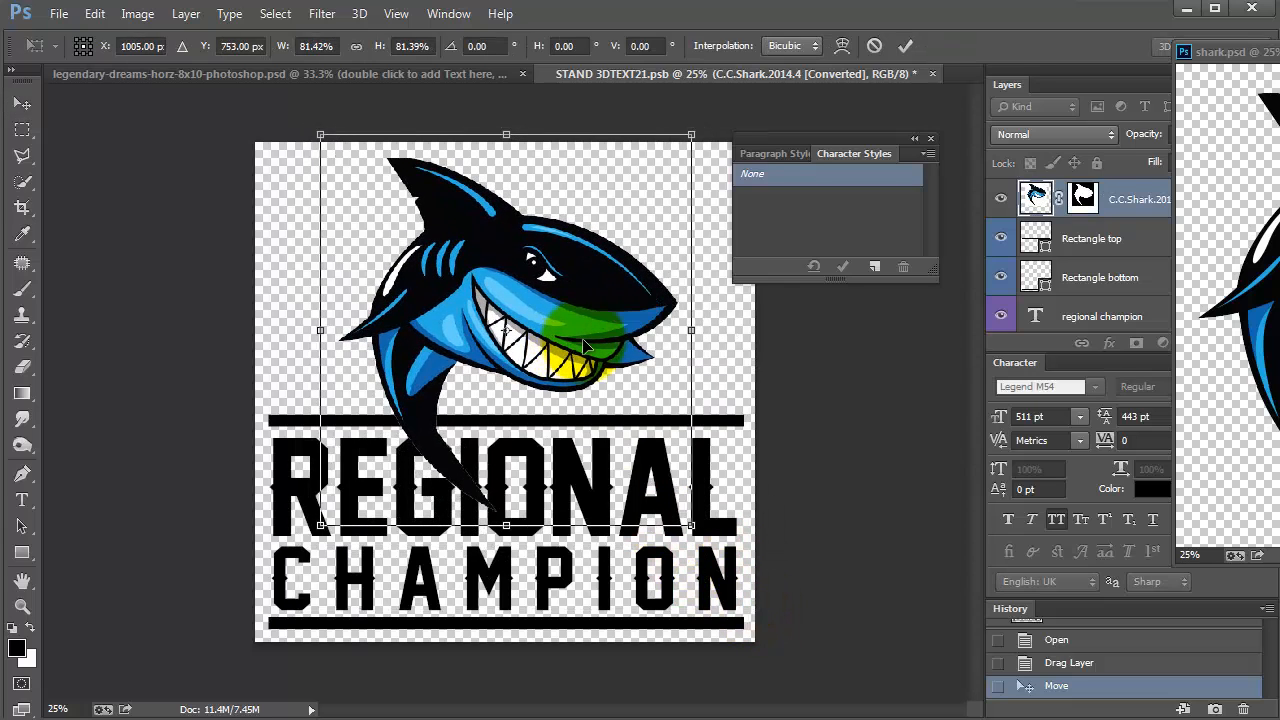
{"action": "key", "text": "Return"}
{"action": "left_click_drag", "start_coordinate": [1160, 199], "coordinate": [1115, 330]}
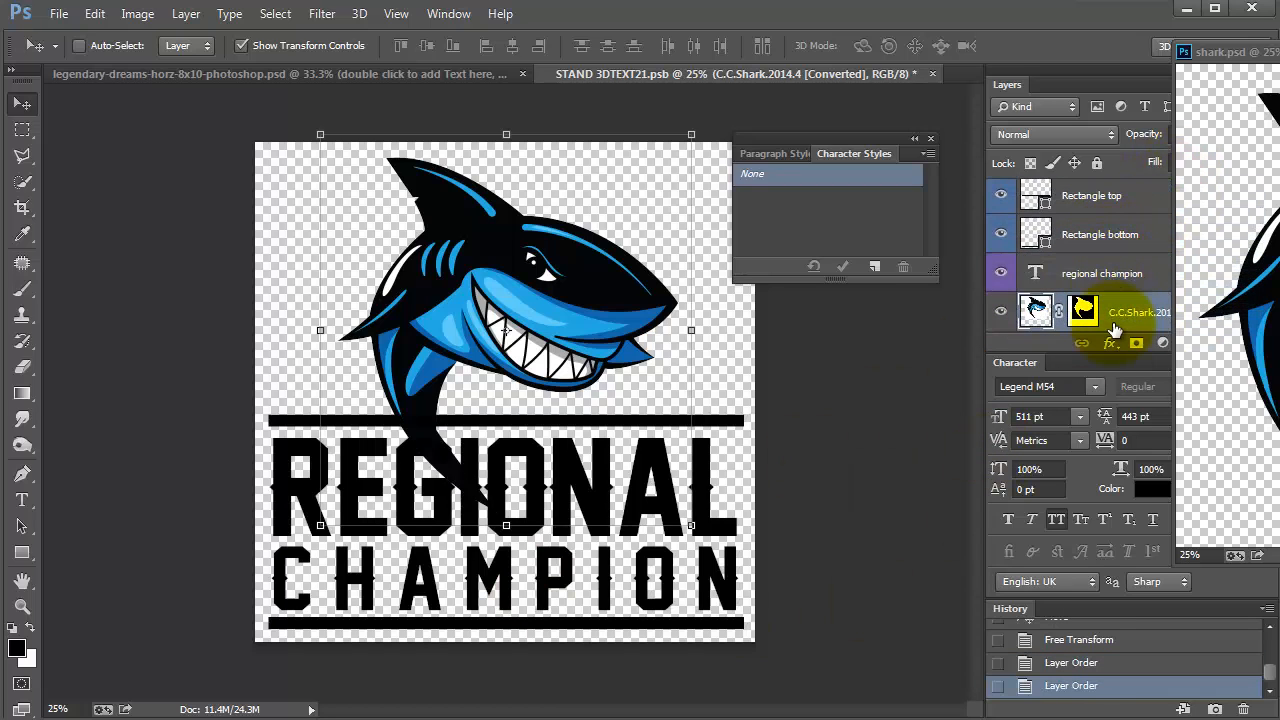
Step: Close the shark.psd document, then save and close STAND 3DTEXT21.psb so the poster's floating text updates with the shark
{"action": "left_click", "coordinate": [529, 429]}
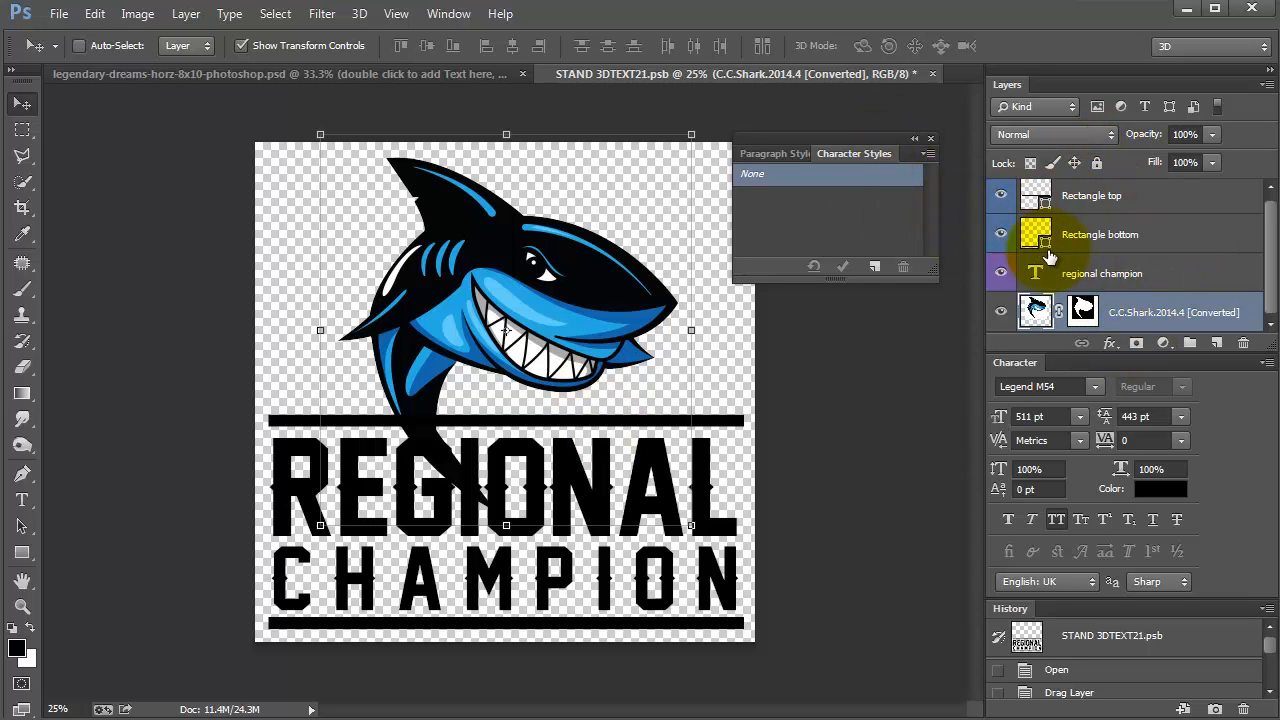
{"action": "scroll", "coordinate": [1030, 238], "scroll_direction": "up", "scroll_amount": 1}
{"action": "scroll", "coordinate": [1232, 223], "scroll_direction": "down", "scroll_amount": 1}
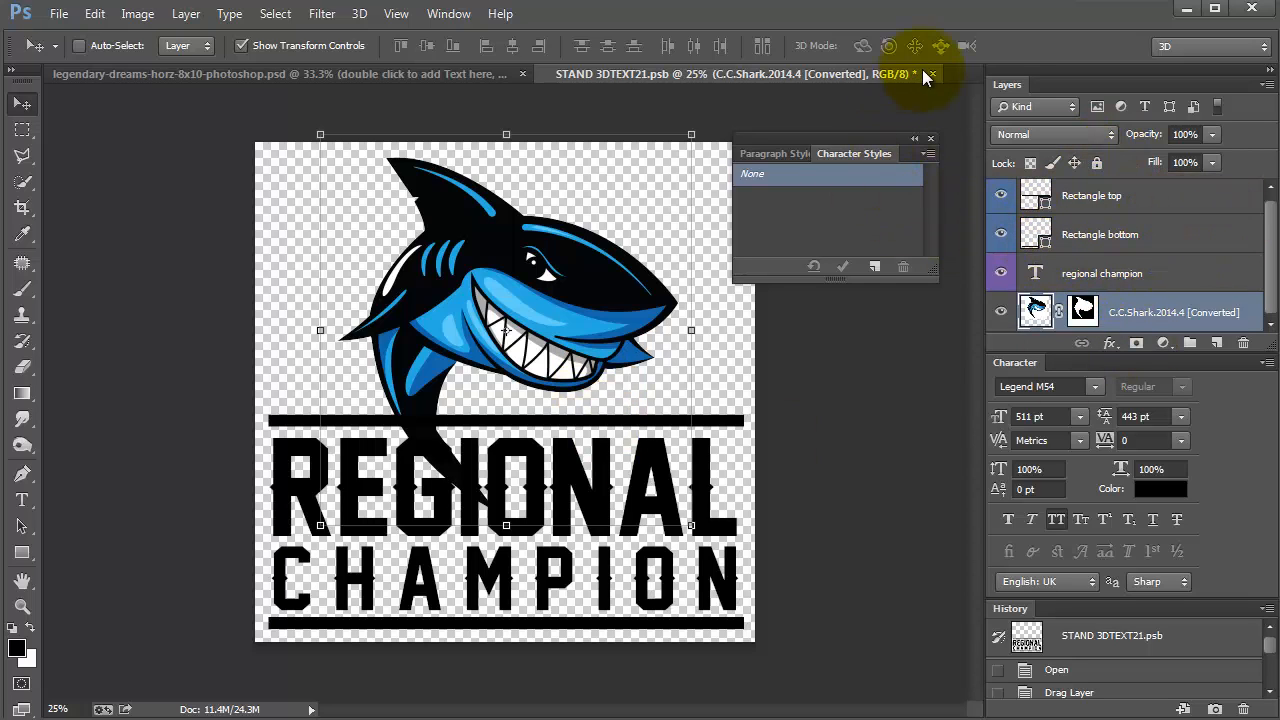
{"action": "left_click", "coordinate": [931, 73]}
{"action": "left_click", "coordinate": [484, 270]}
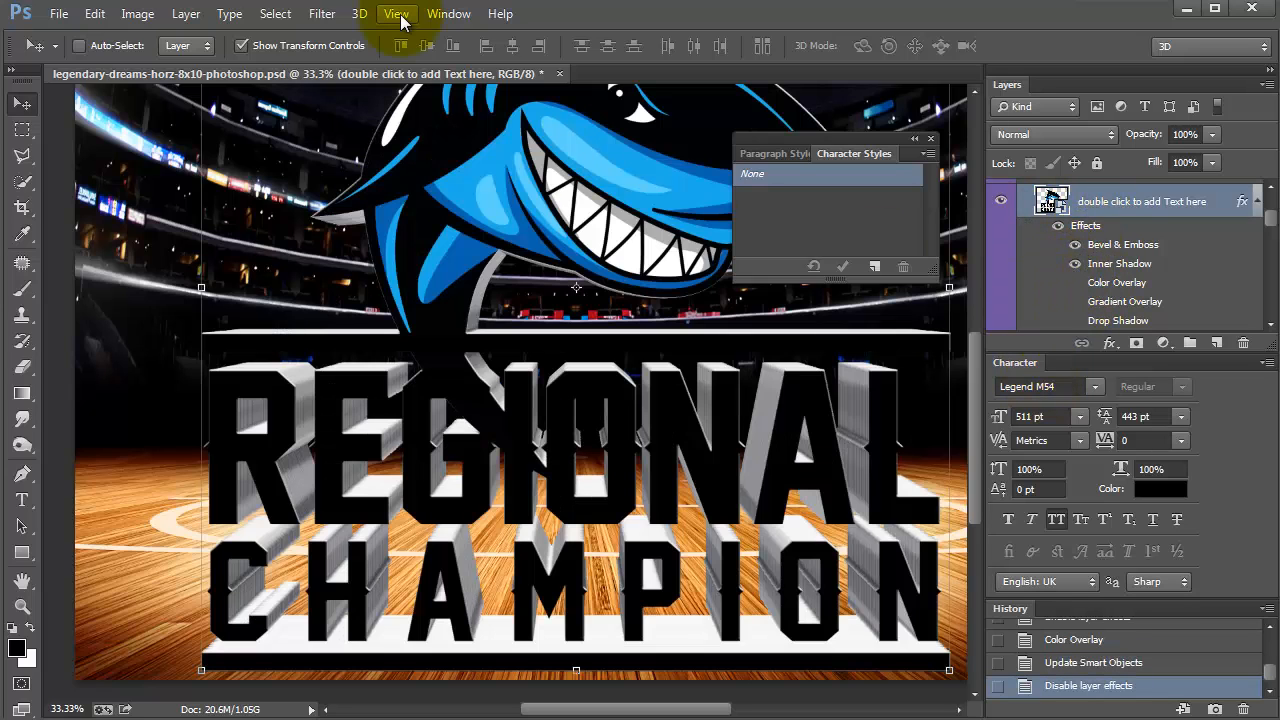
{"action": "key", "text": "ctrl+minus"}
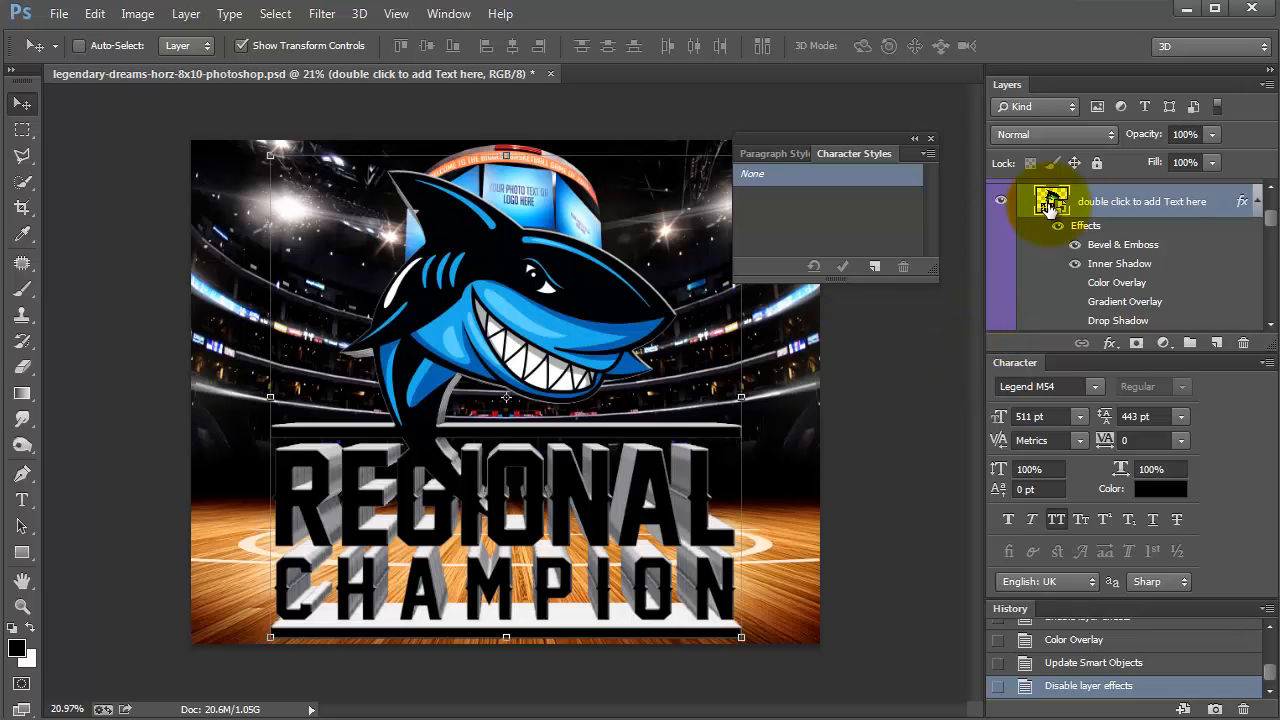
Step: Hide and collapse the Floating 3D text group, and expand the Screens Globe group in an enlarged, detached layer list
{"action": "scroll", "coordinate": [1035, 240], "scroll_direction": "up", "scroll_amount": 2}
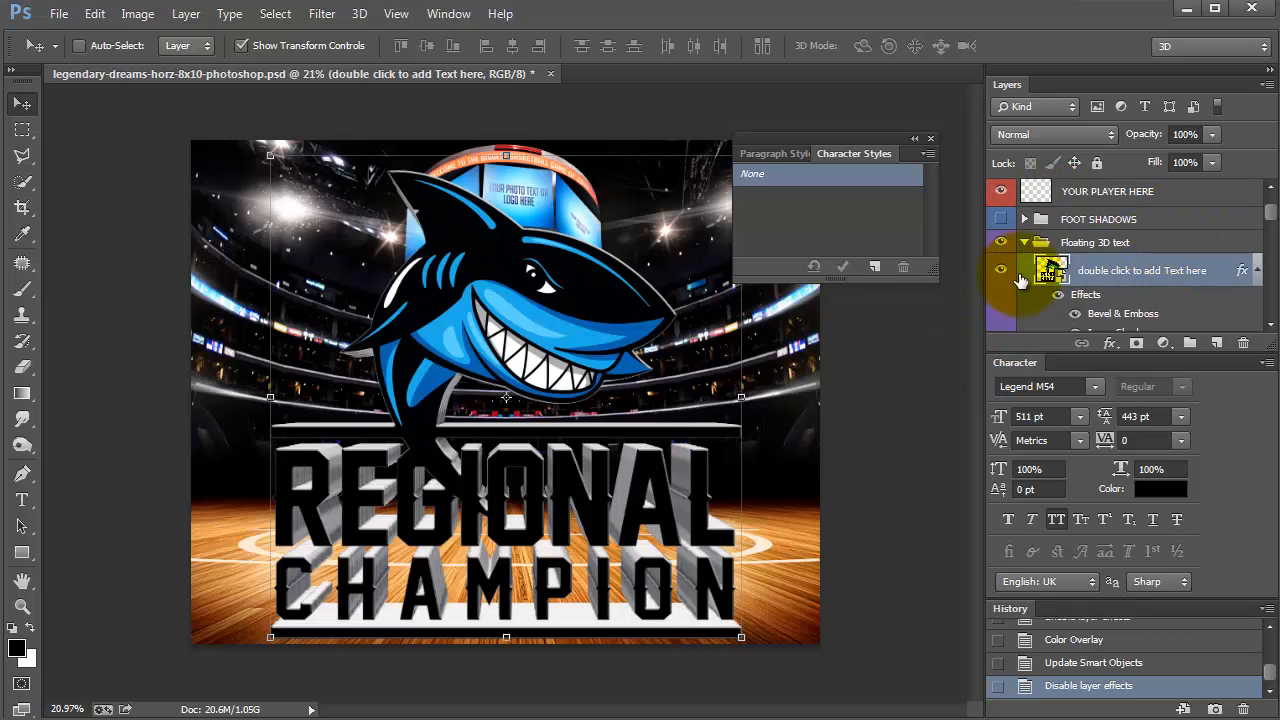
{"action": "left_click", "coordinate": [1002, 244]}
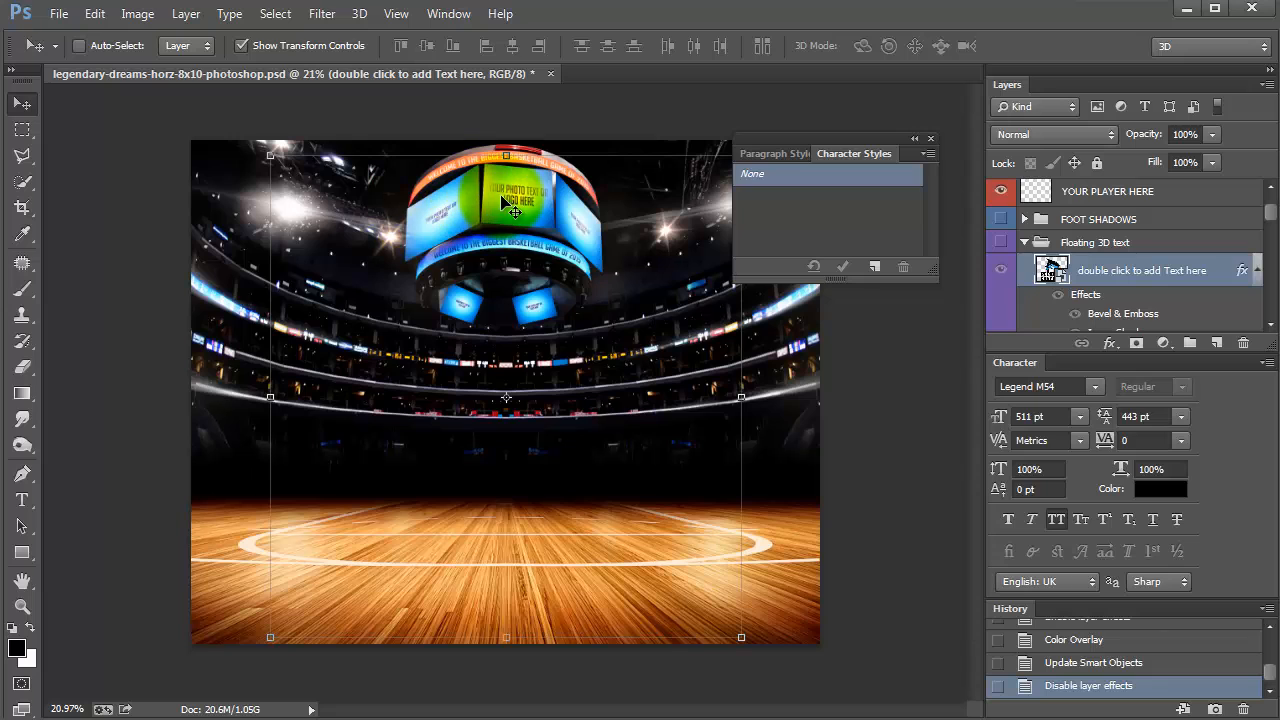
{"action": "left_click", "coordinate": [1024, 242]}
{"action": "left_click", "coordinate": [1060, 264]}
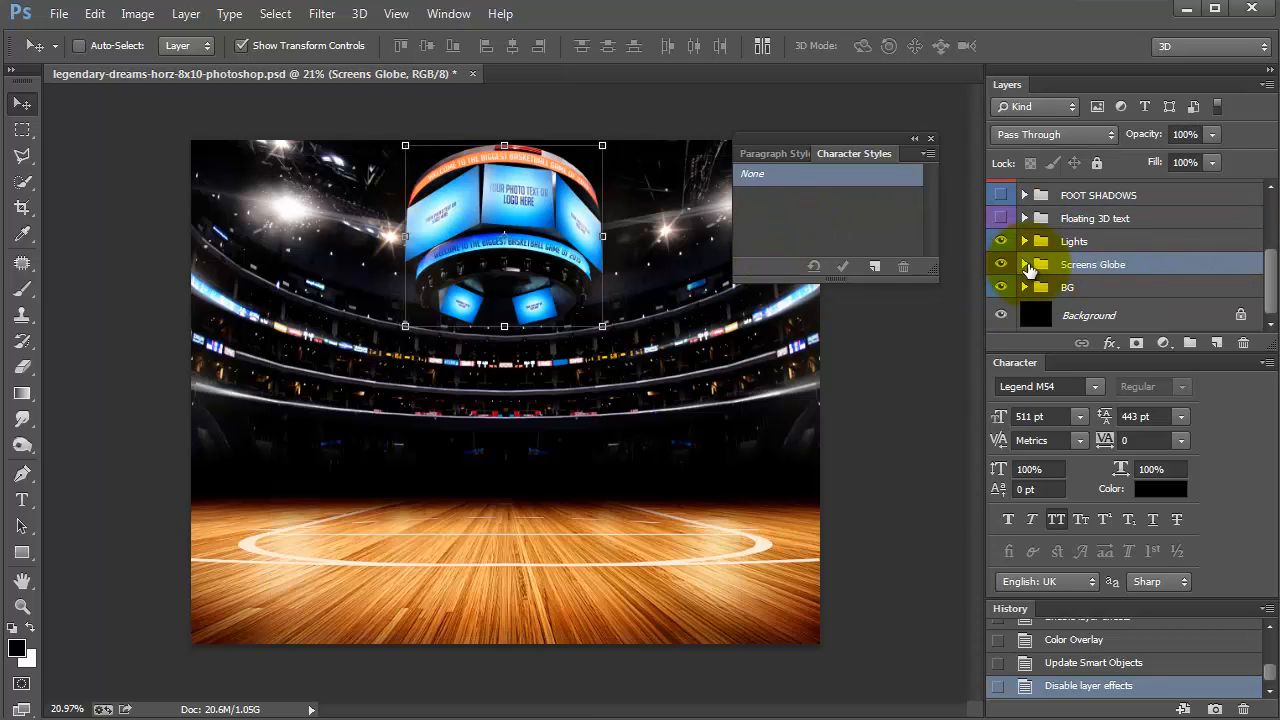
{"action": "left_click", "coordinate": [1024, 264]}
{"action": "scroll", "coordinate": [1074, 251], "scroll_direction": "down", "scroll_amount": 4}
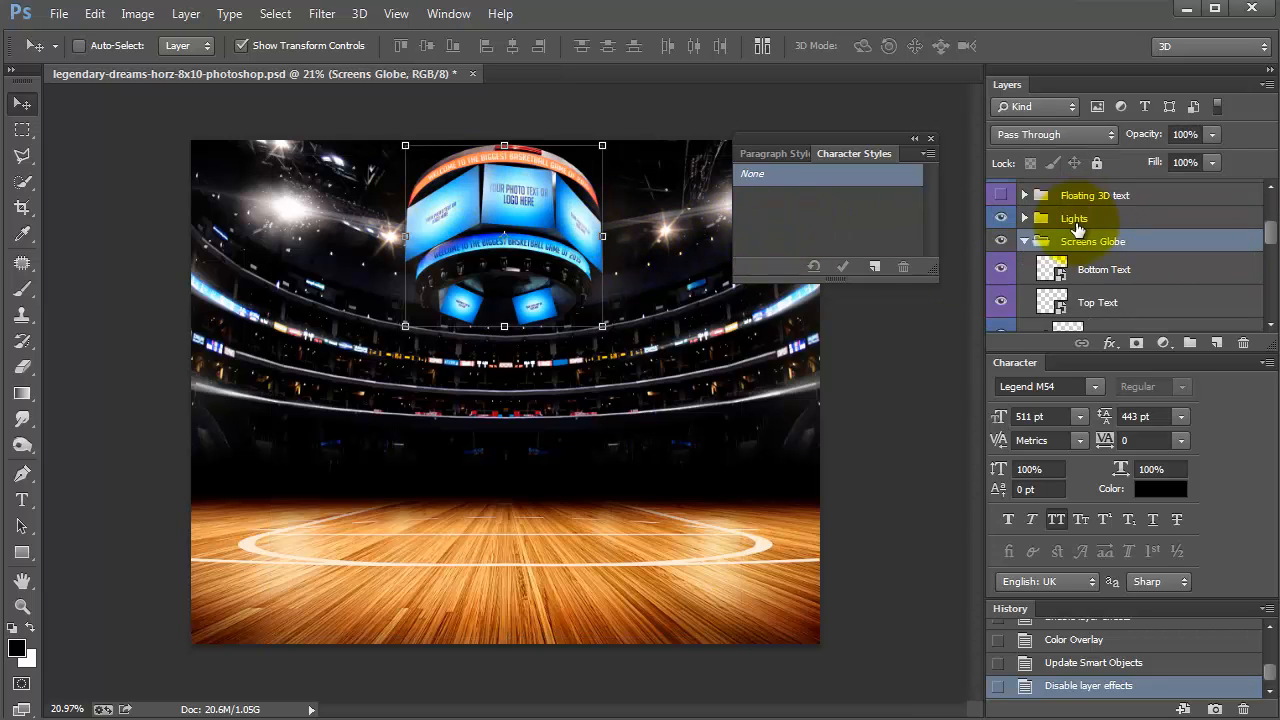
{"action": "scroll", "coordinate": [1060, 250], "scroll_direction": "up", "scroll_amount": 3}
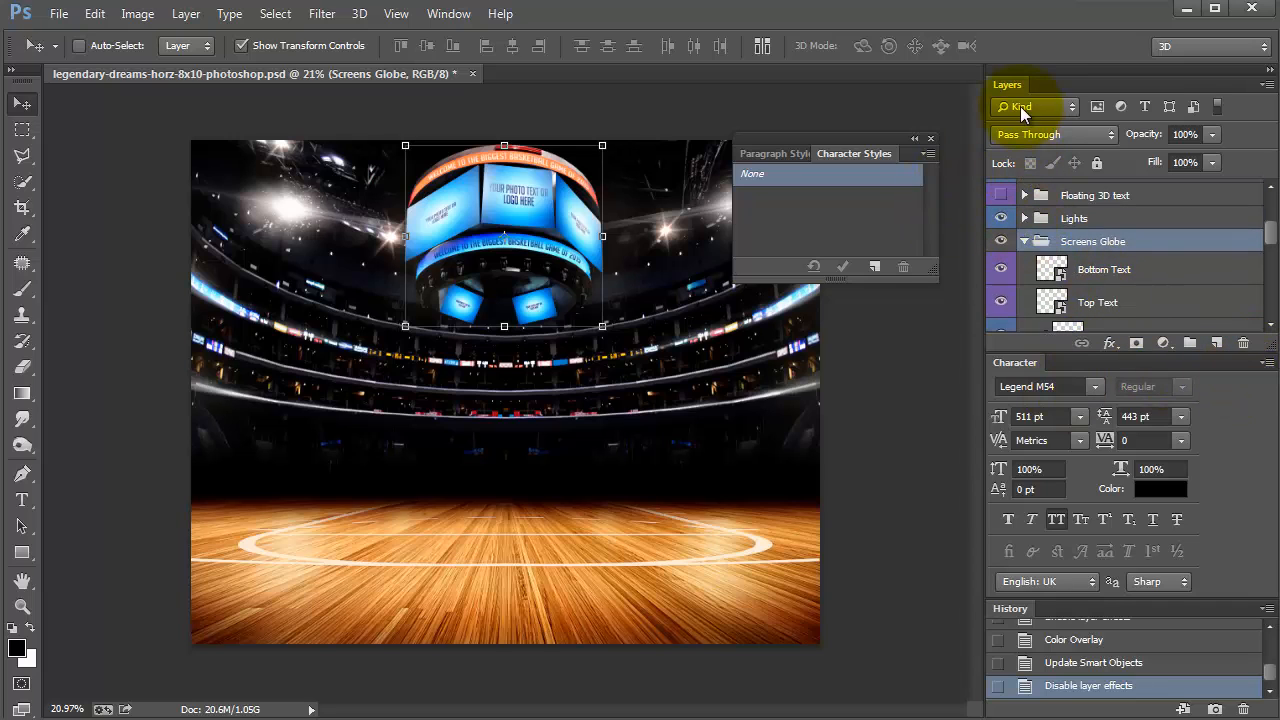
{"action": "left_click_drag", "start_coordinate": [1005, 88], "coordinate": [980, 76]}
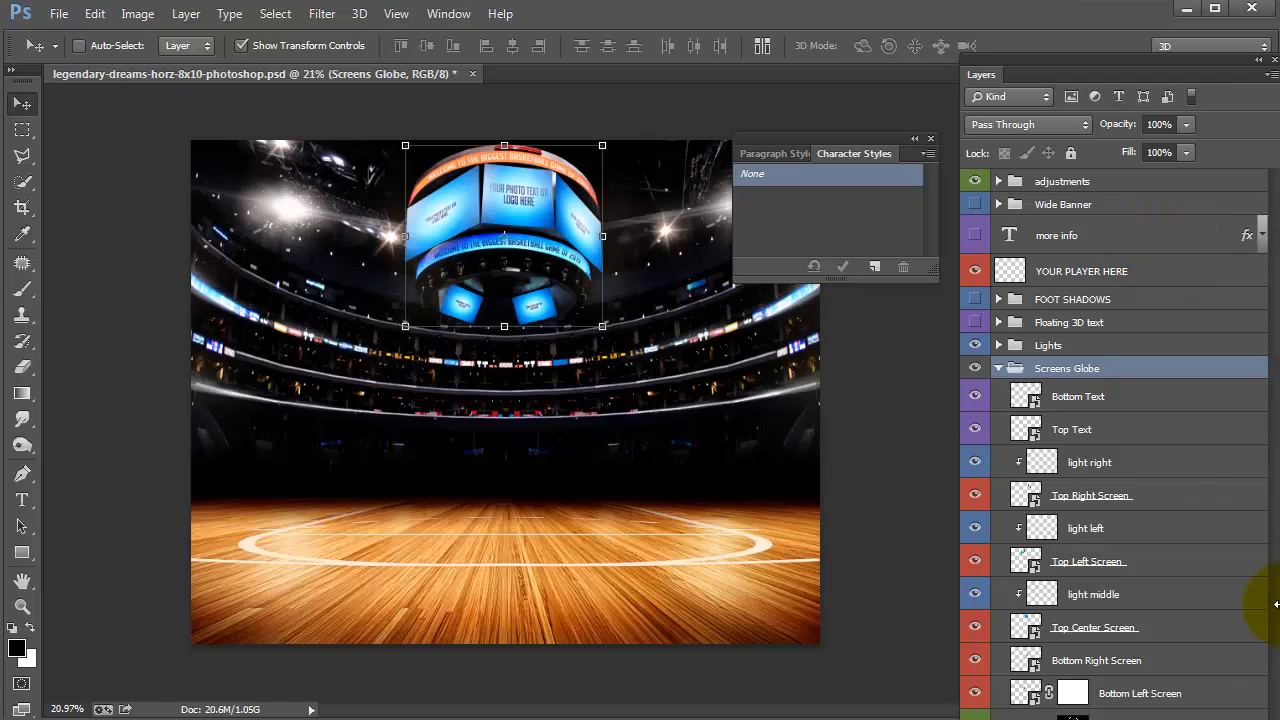
Step: Open the contents of the Bottom Text smart object in the Screens Globe group for editing
{"action": "left_click", "coordinate": [1157, 410]}
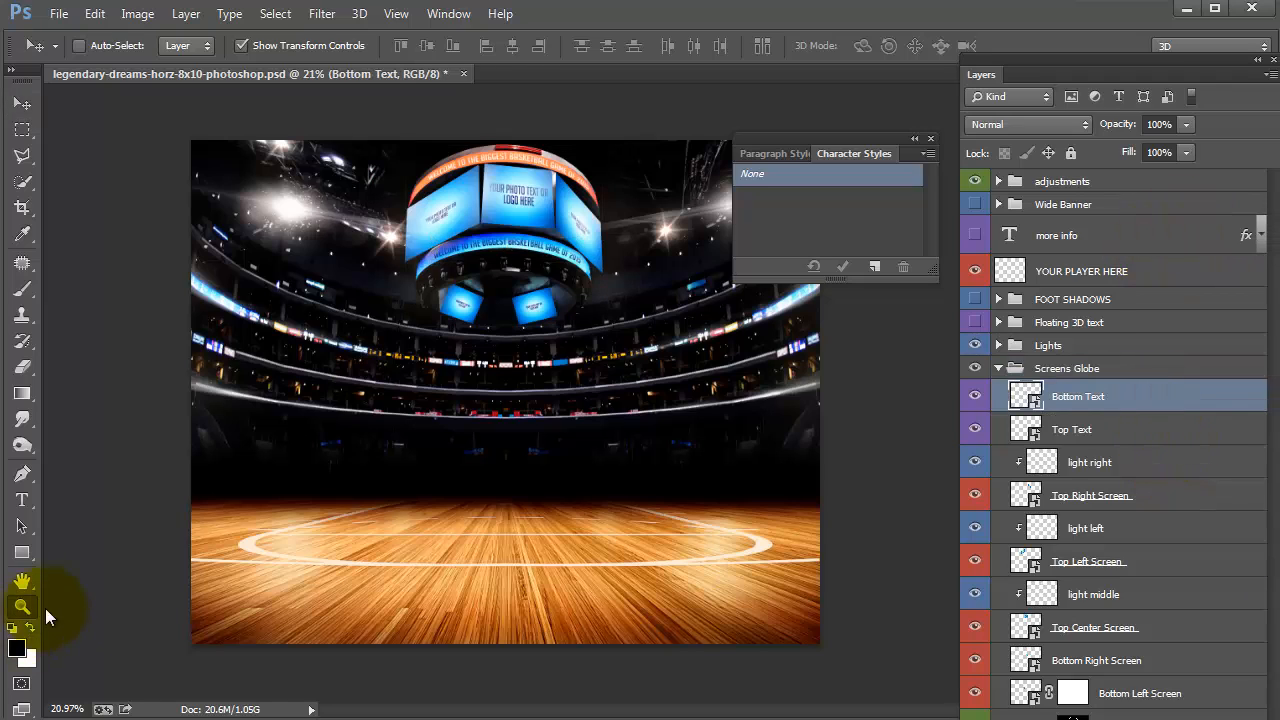
{"action": "left_click", "coordinate": [22, 606]}
{"action": "left_click", "coordinate": [536, 121]}
{"action": "left_click", "coordinate": [536, 121]}
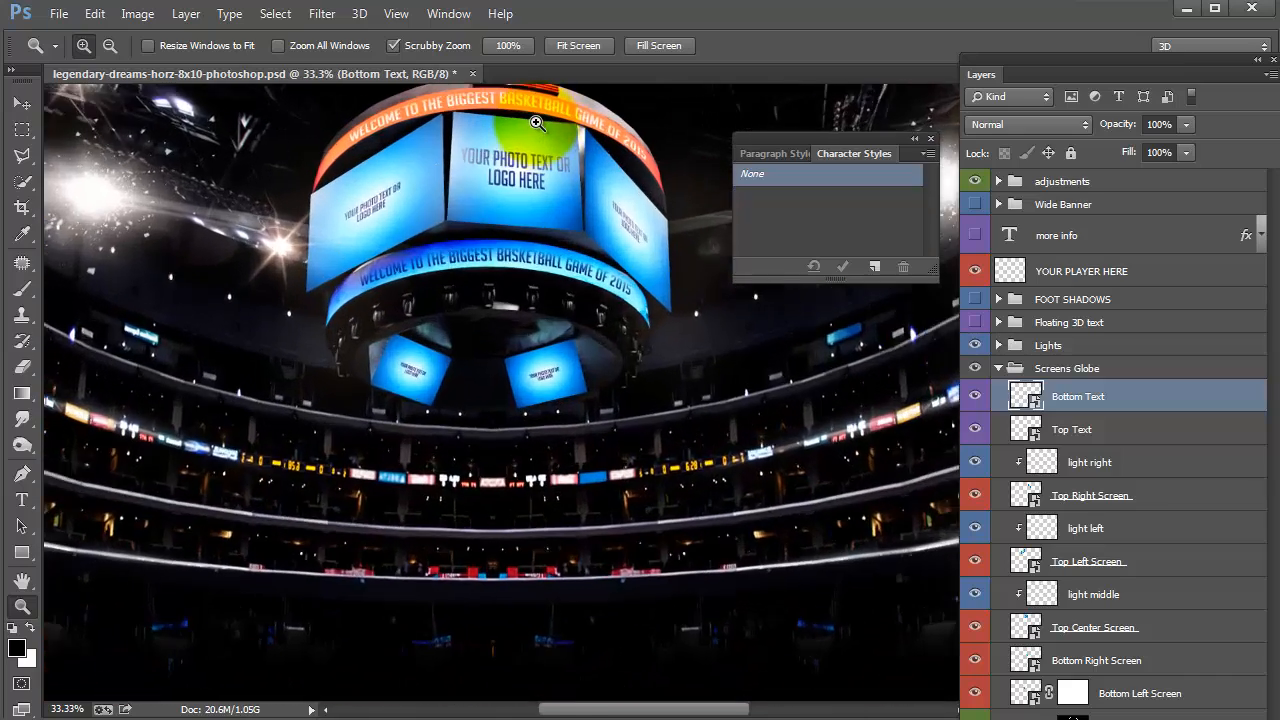
{"action": "left_click", "coordinate": [536, 121]}
{"action": "left_click", "coordinate": [536, 121]}
{"action": "double_click", "coordinate": [1010, 395]}
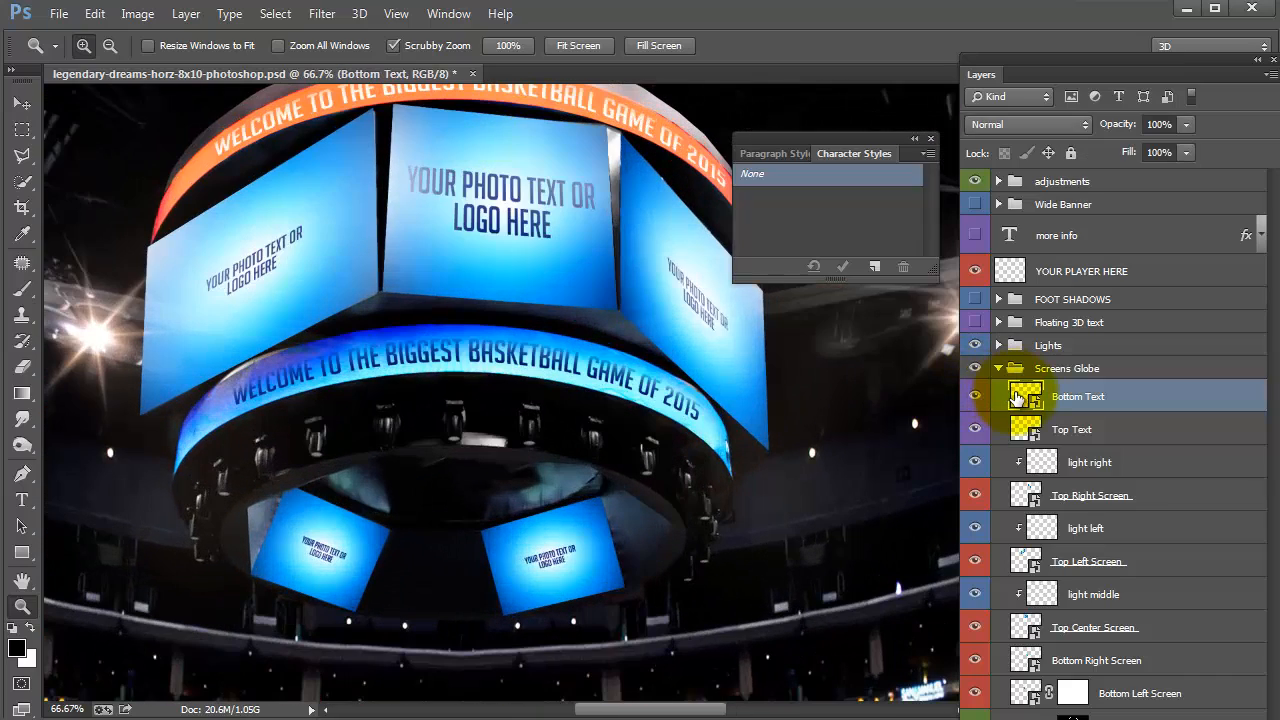
{"action": "left_click", "coordinate": [640, 320]}
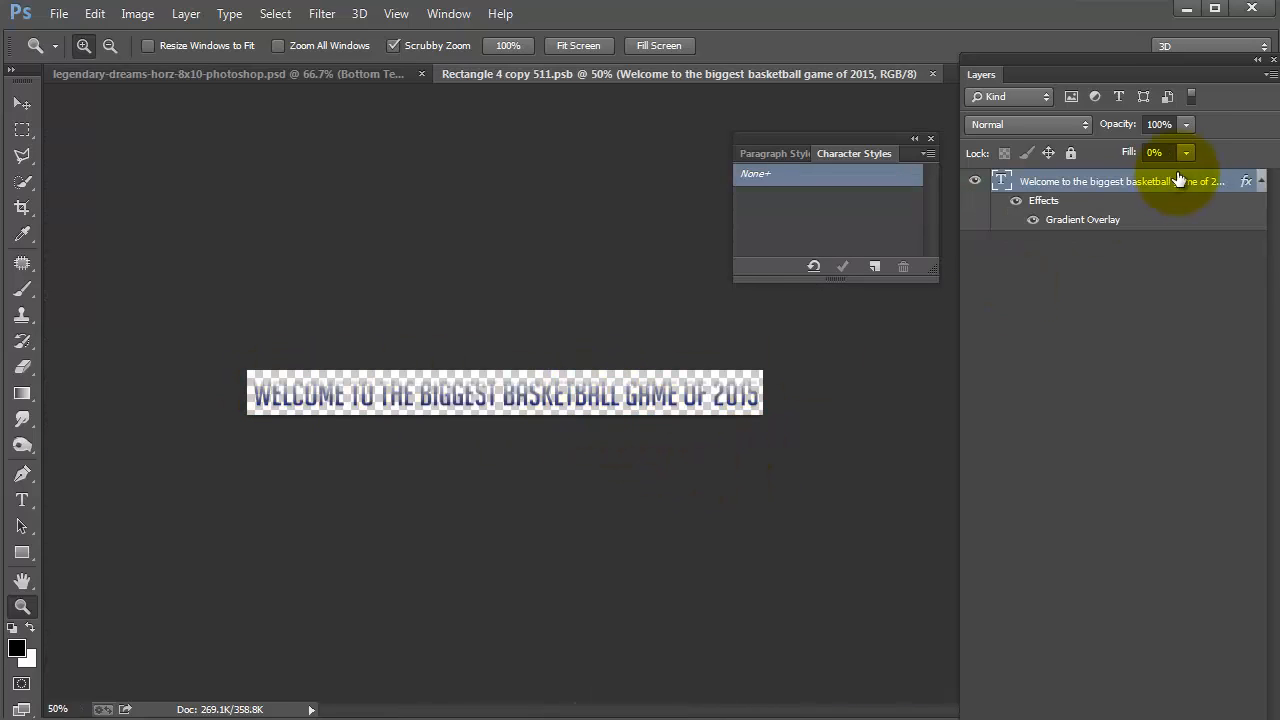
Step: Replace the "Welcome to the biggest basketball game of 2015" line with "hello world"
{"action": "left_click", "coordinate": [24, 500]}
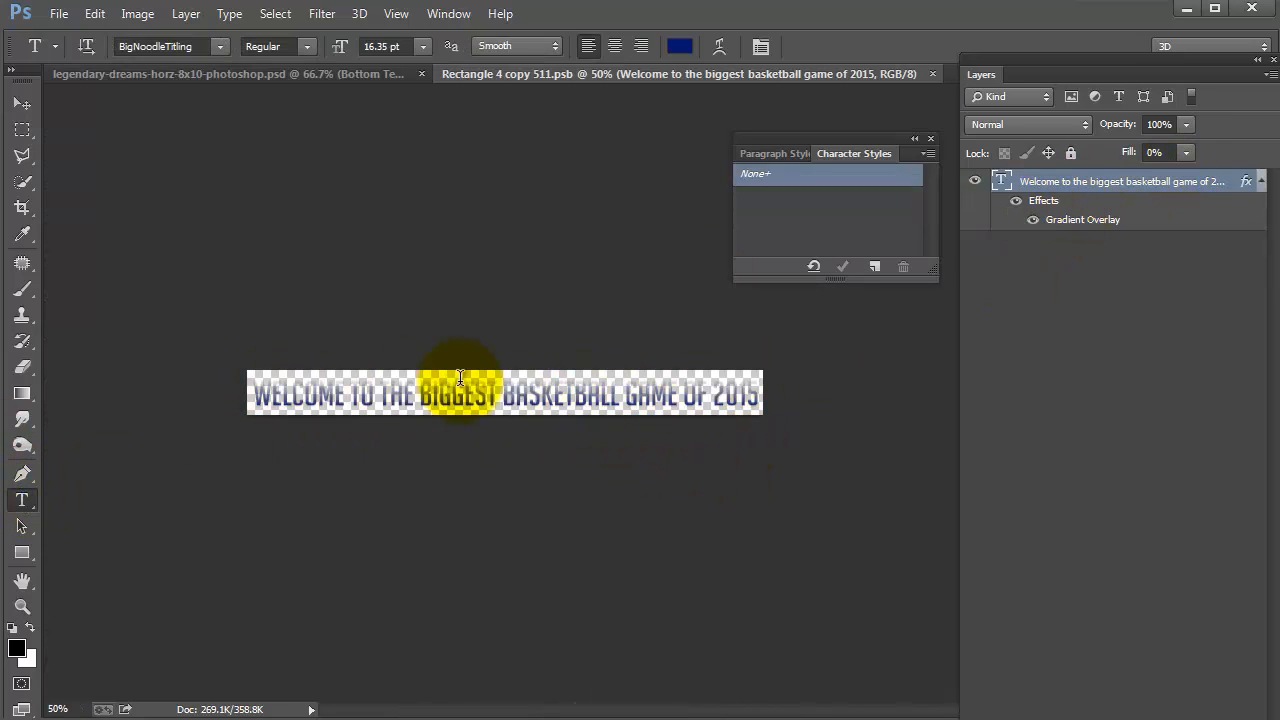
{"action": "left_click", "coordinate": [466, 378]}
{"action": "key", "text": "ctrl+a"}
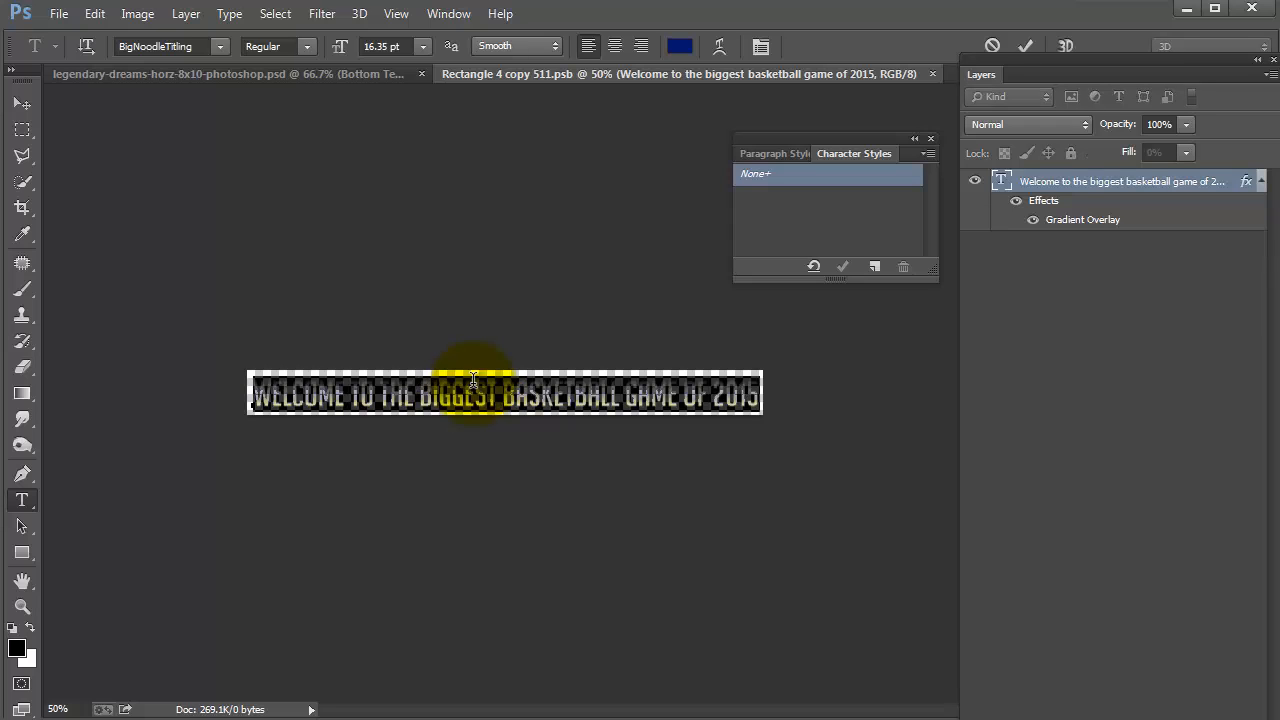
{"action": "type", "text": "Wel"}
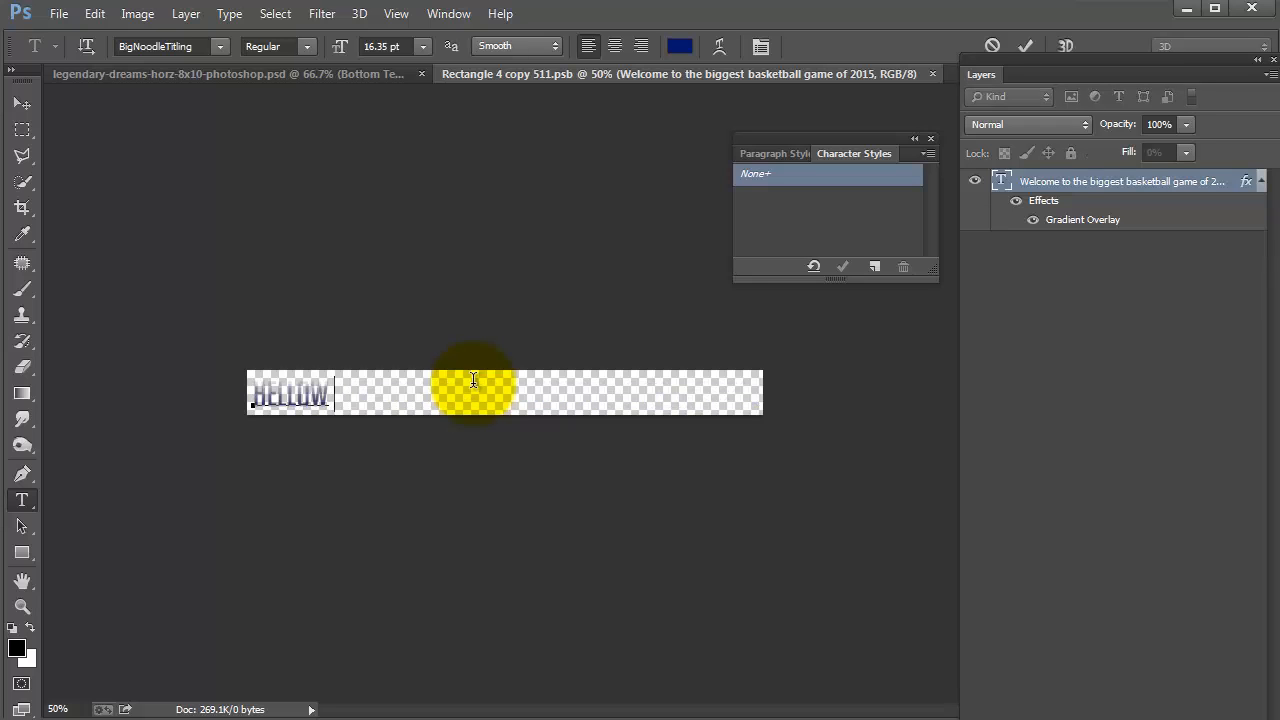
{"action": "key", "text": "ctrl+Return"}
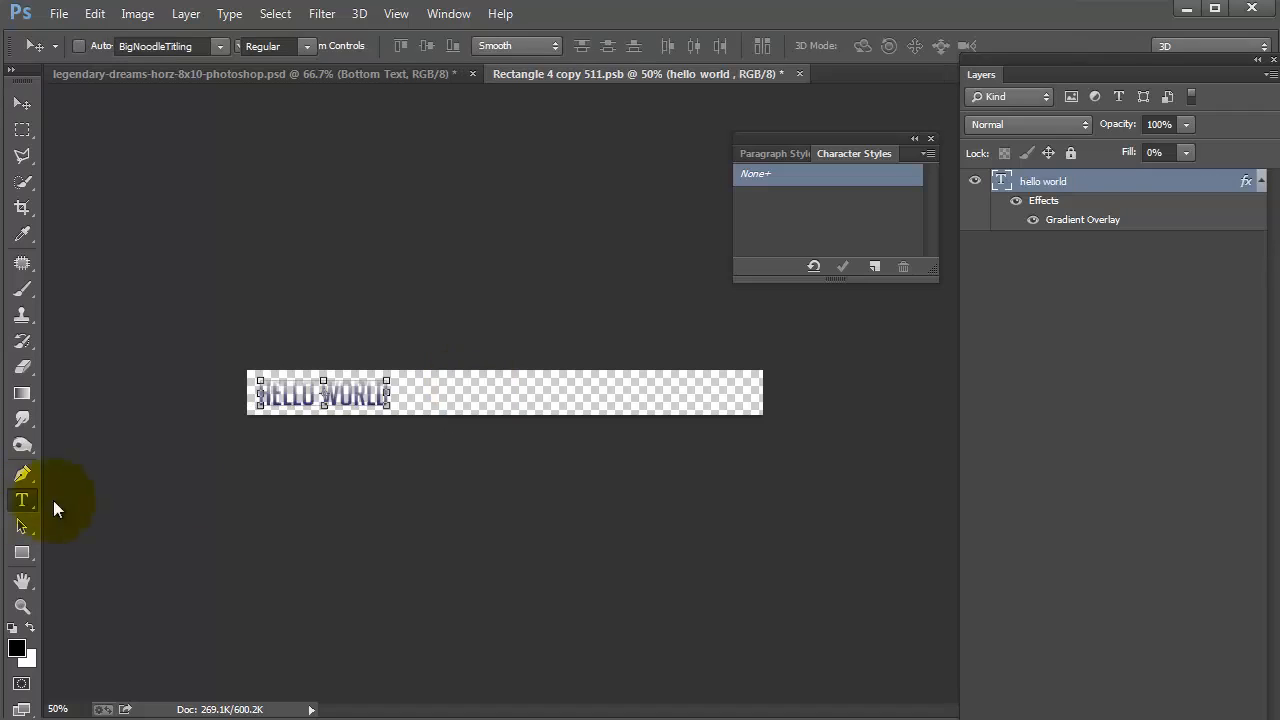
Step: Repeat the "hello world" phrase along the line until it appears four times
{"action": "triple_click", "coordinate": [377, 392]}
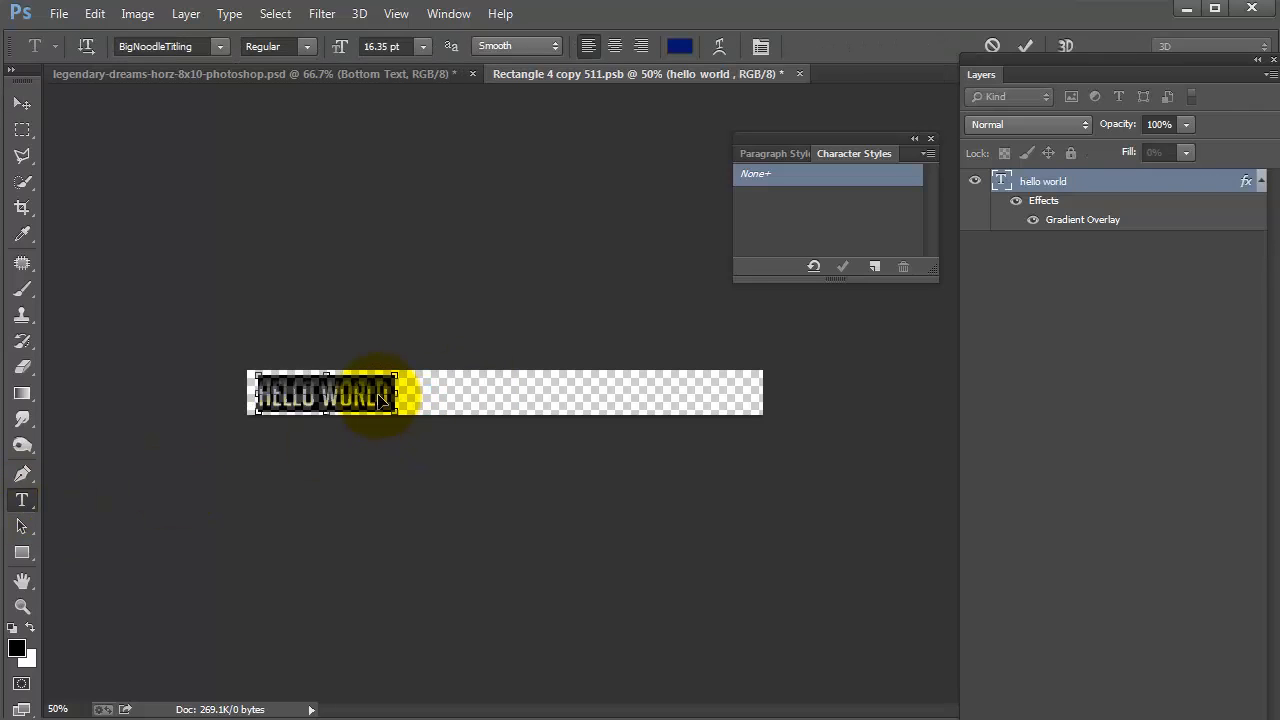
{"action": "left_click", "coordinate": [406, 388]}
{"action": "key", "text": "ctrl+v"}
{"action": "key", "text": "ctrl+v"}
{"action": "key", "text": "ctrl+v"}
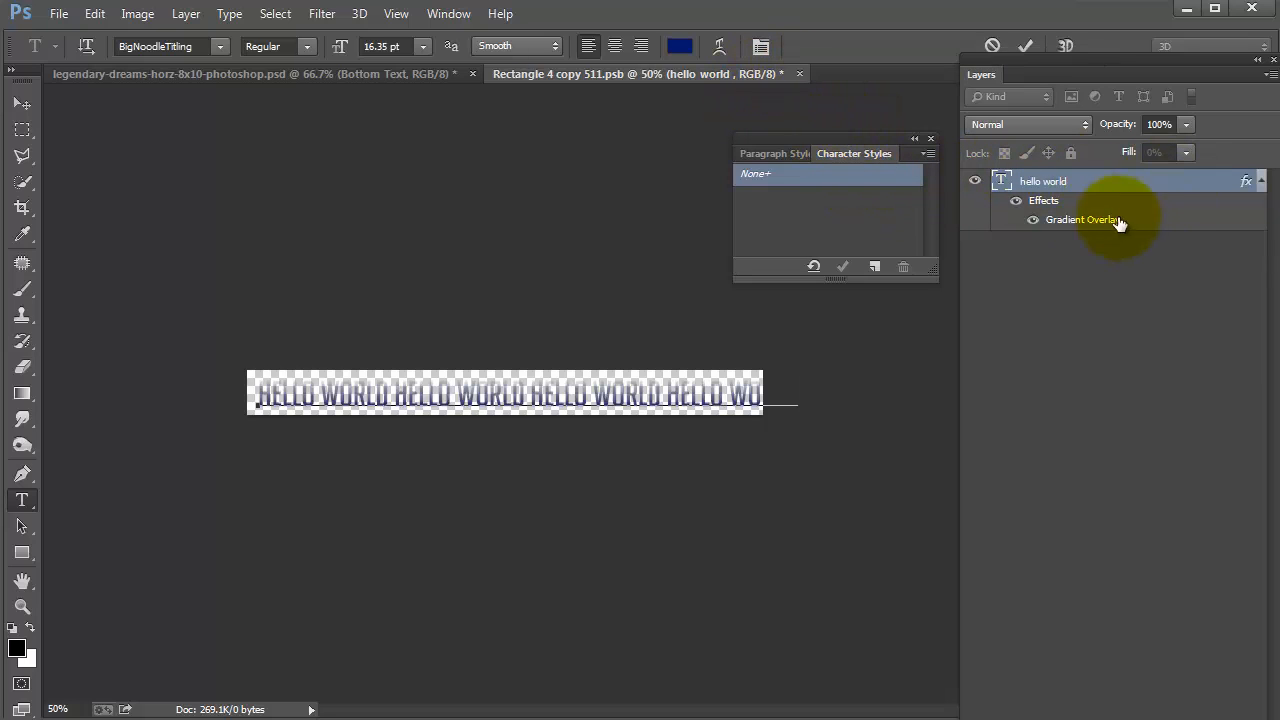
{"action": "left_click", "coordinate": [22, 103]}
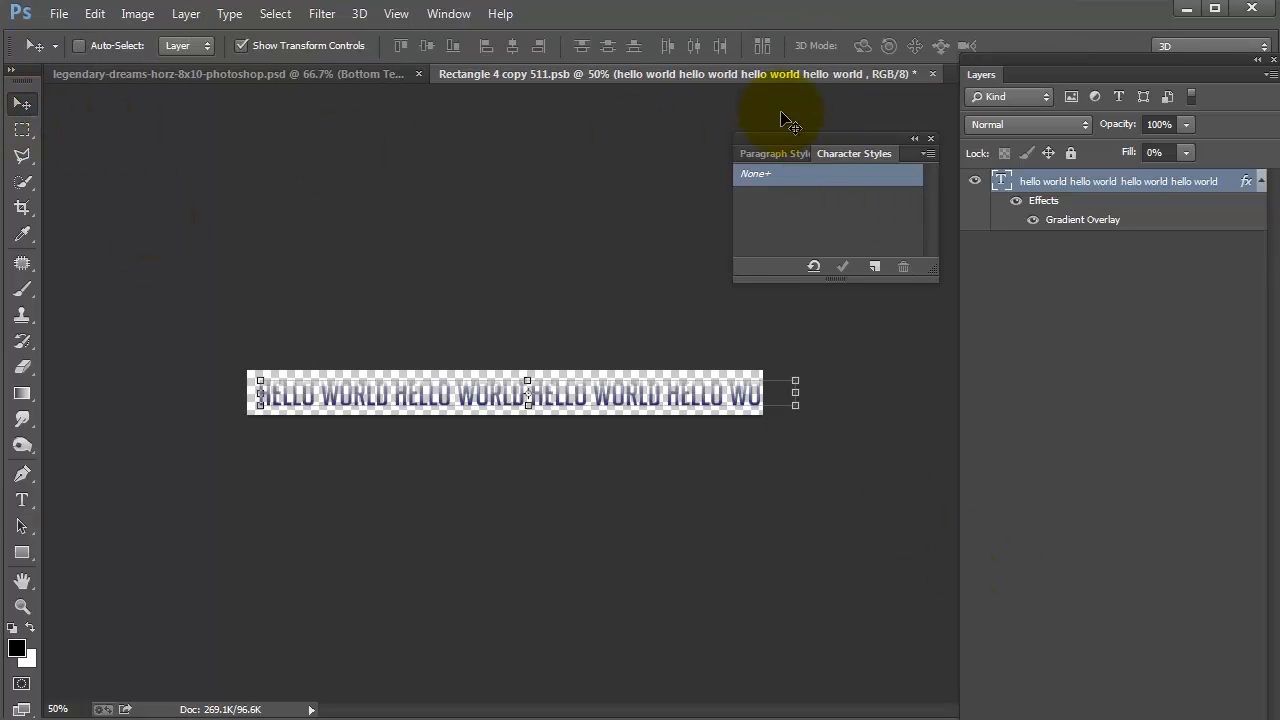
Step: Save and close the Rectangle 4 copy 511.psb document to update the scoreboard's lower ring text
{"action": "left_click", "coordinate": [931, 74]}
{"action": "left_click", "coordinate": [476, 267]}
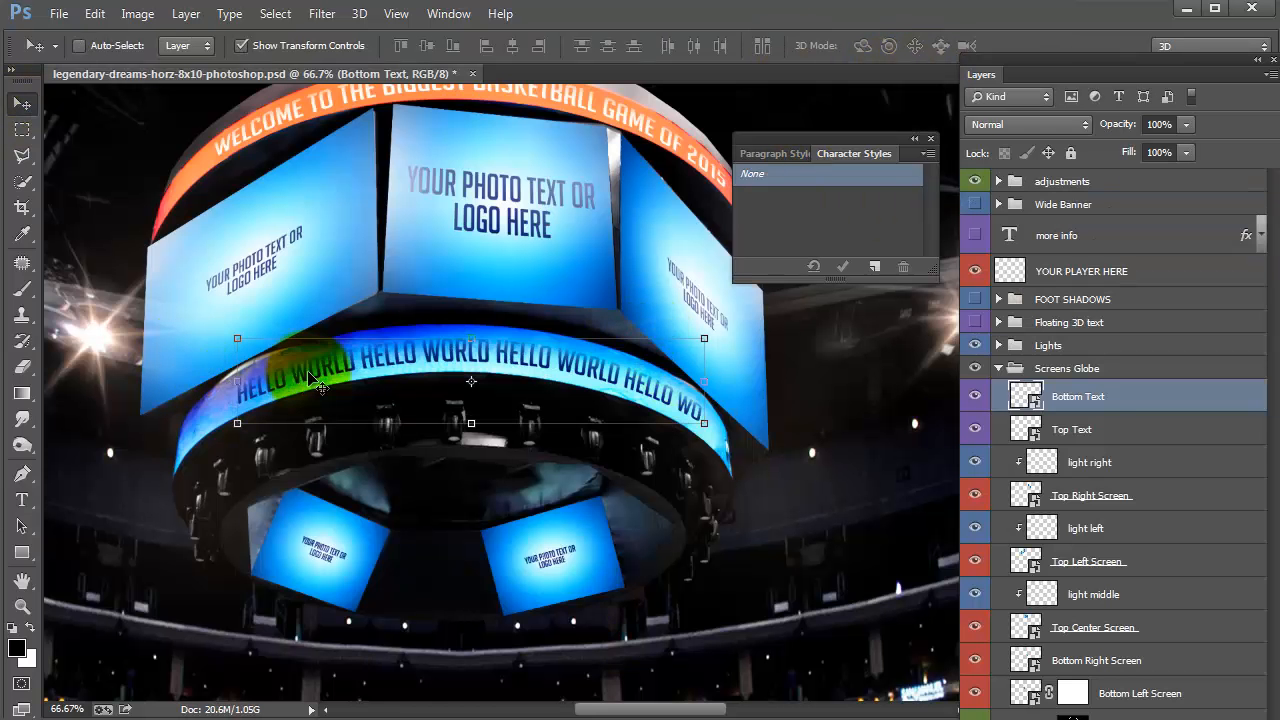
{"action": "scroll", "coordinate": [600, 155], "scroll_direction": "up", "scroll_amount": 2}
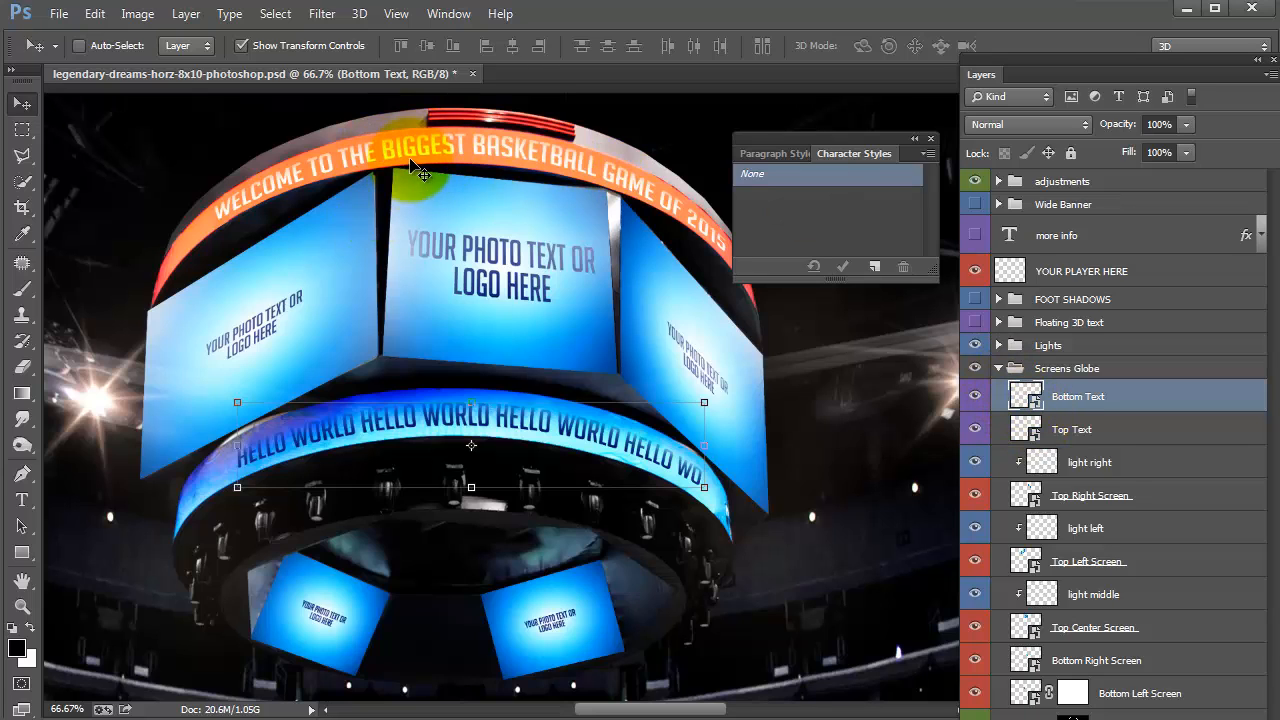
Step: Open the Top Text smart object to view its editable text line, and close it without changes
{"action": "left_click", "coordinate": [1003, 428]}
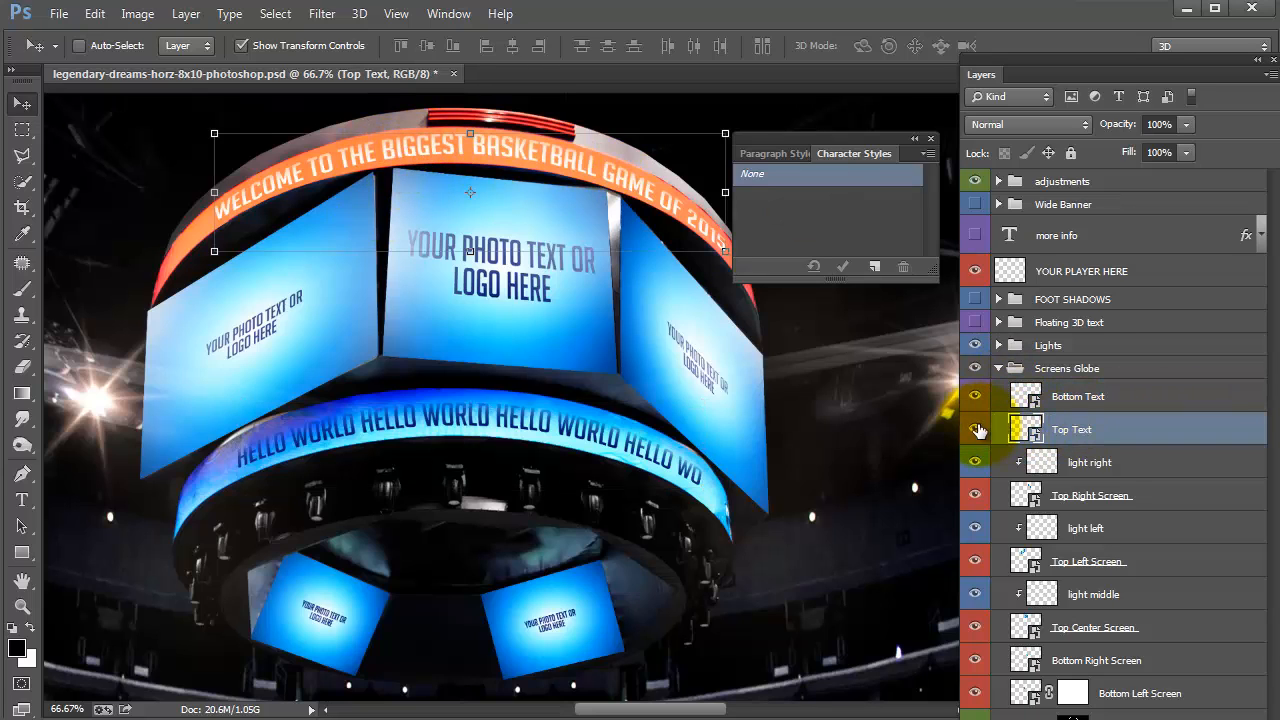
{"action": "double_click", "coordinate": [1022, 428]}
{"action": "left_click", "coordinate": [659, 325]}
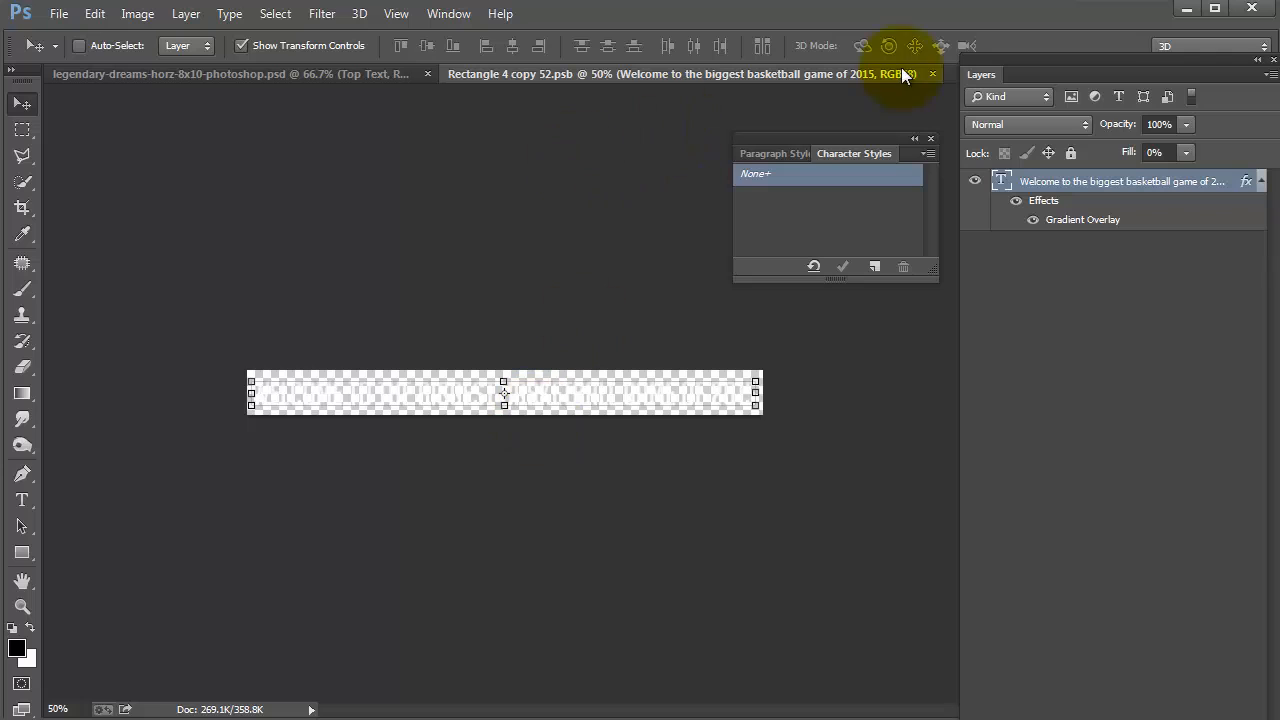
{"action": "left_click", "coordinate": [932, 72]}
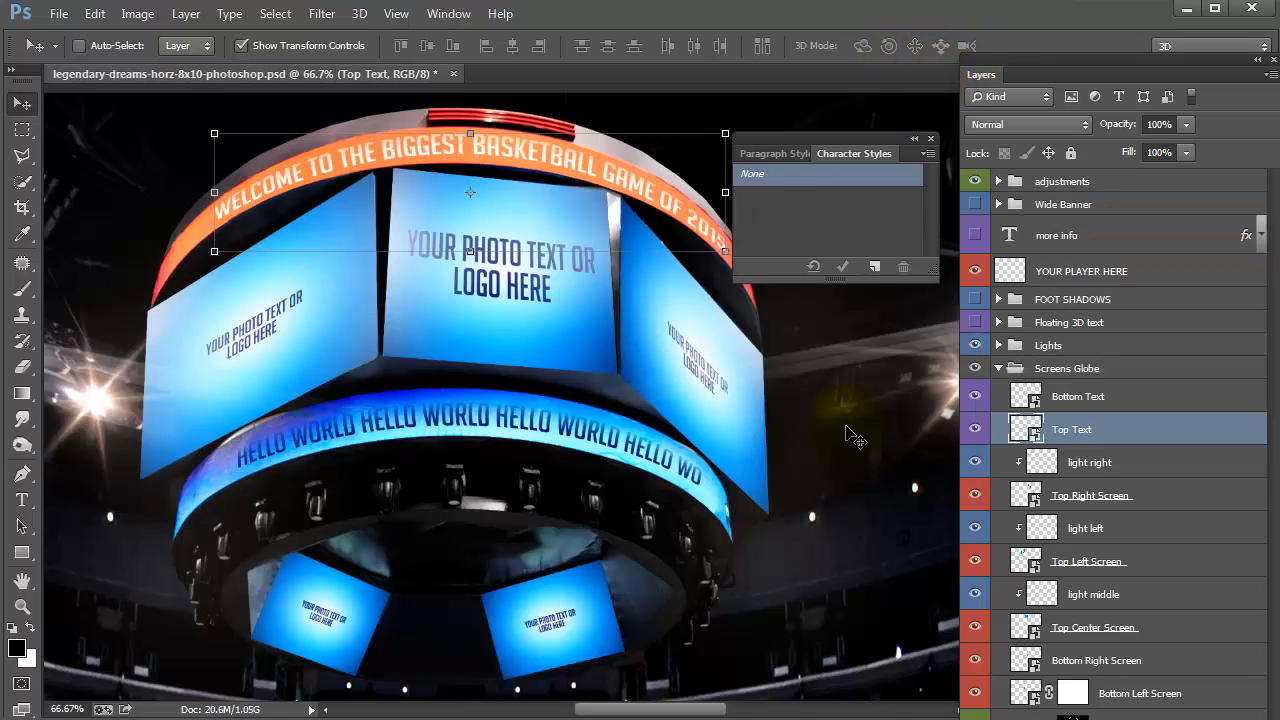
Step: Go through the top right, left and center screen layers, and open the Top Center Screen smart object for editing
{"action": "left_click", "coordinate": [1134, 495]}
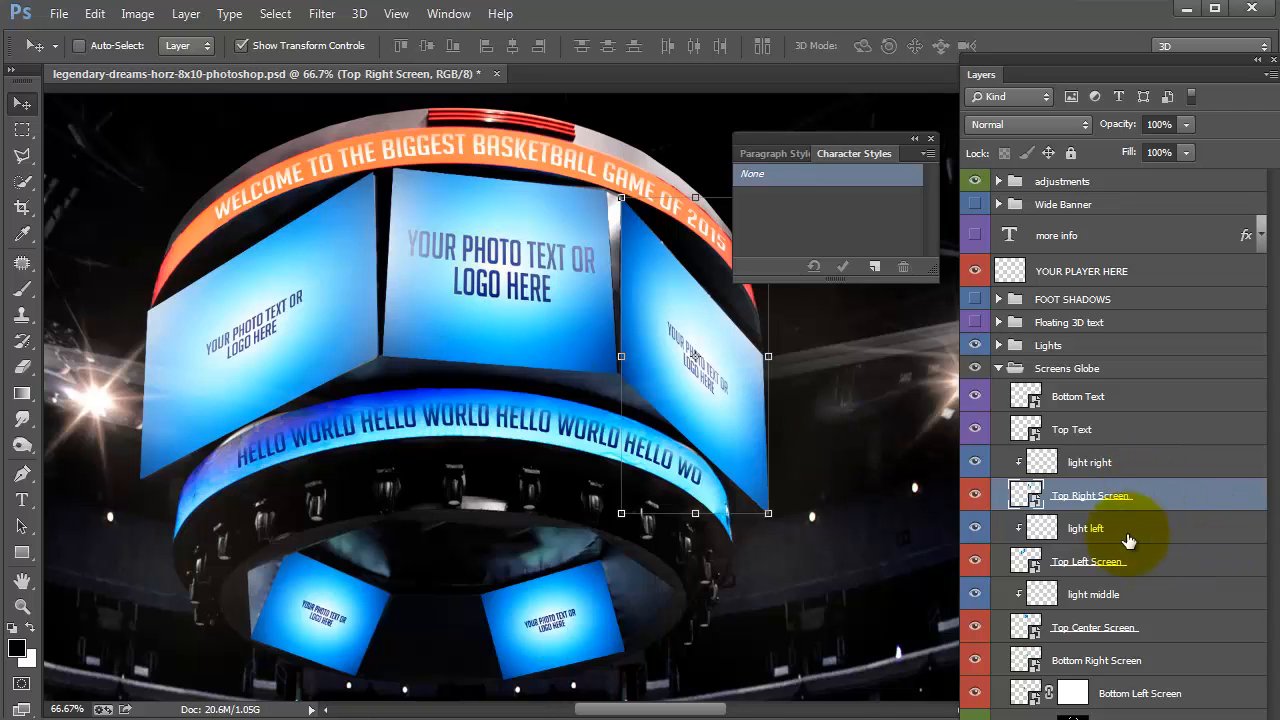
{"action": "left_click", "coordinate": [1111, 571]}
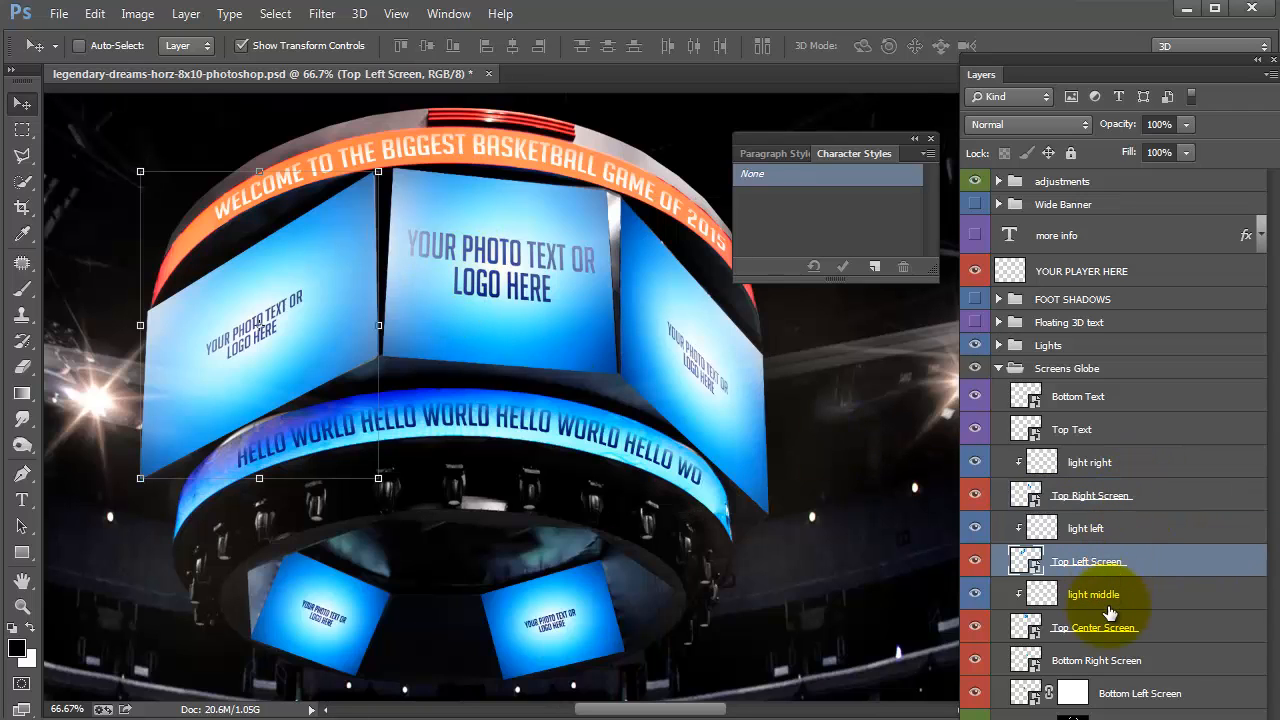
{"action": "left_click", "coordinate": [1099, 625]}
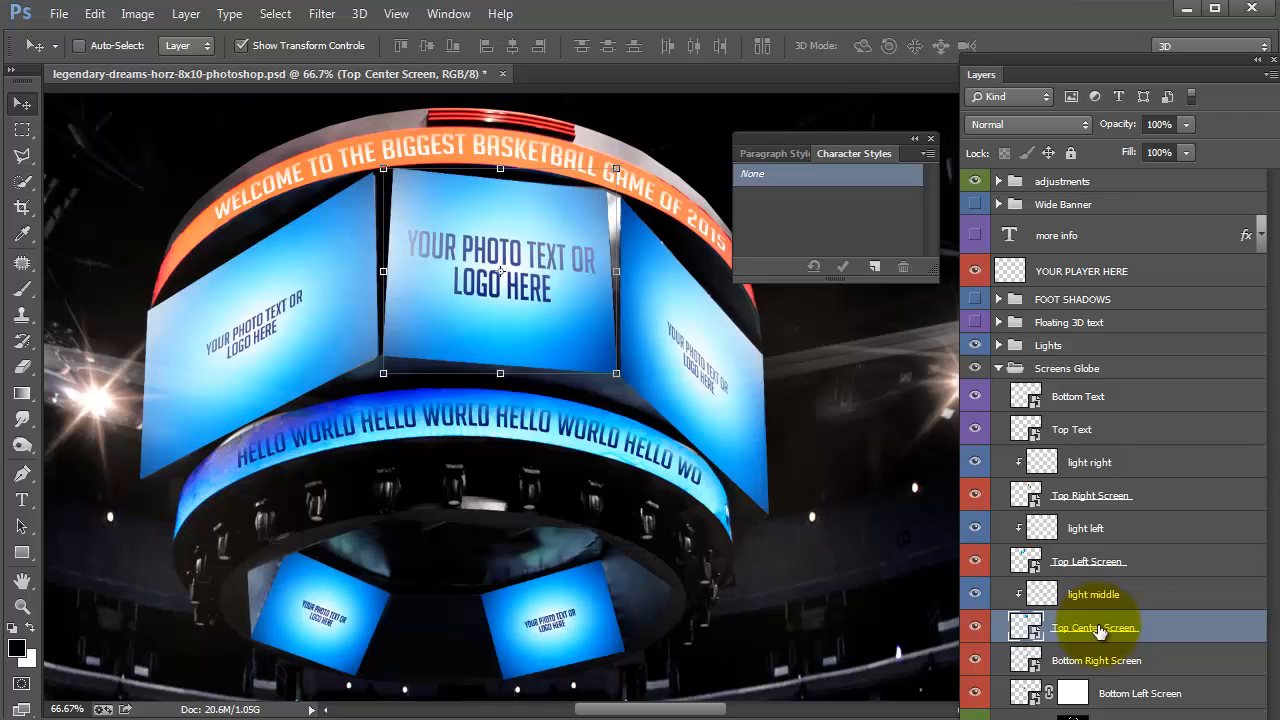
{"action": "double_click", "coordinate": [1020, 630]}
{"action": "left_click", "coordinate": [644, 320]}
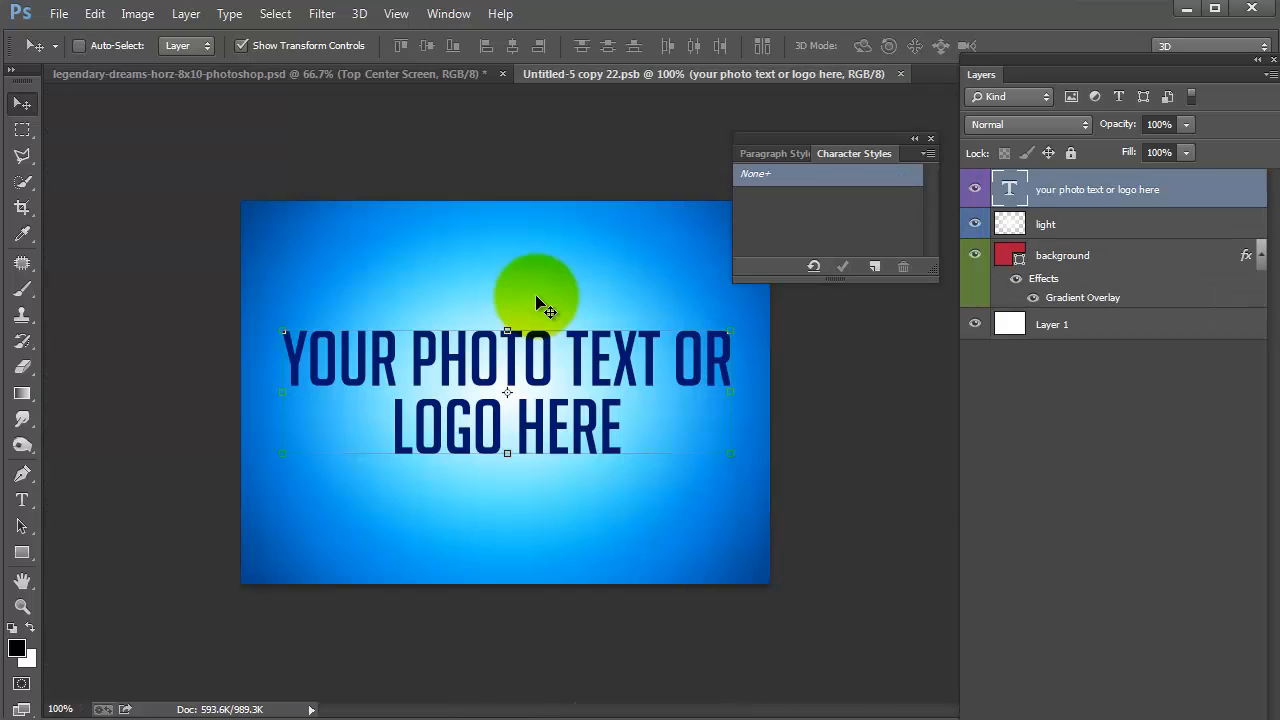
Step: Open the basketball player photo Fotolia_28248192_Subscription_Monthly_XL from the template folder
{"action": "left_click", "coordinate": [59, 13]}
{"action": "left_click", "coordinate": [66, 55]}
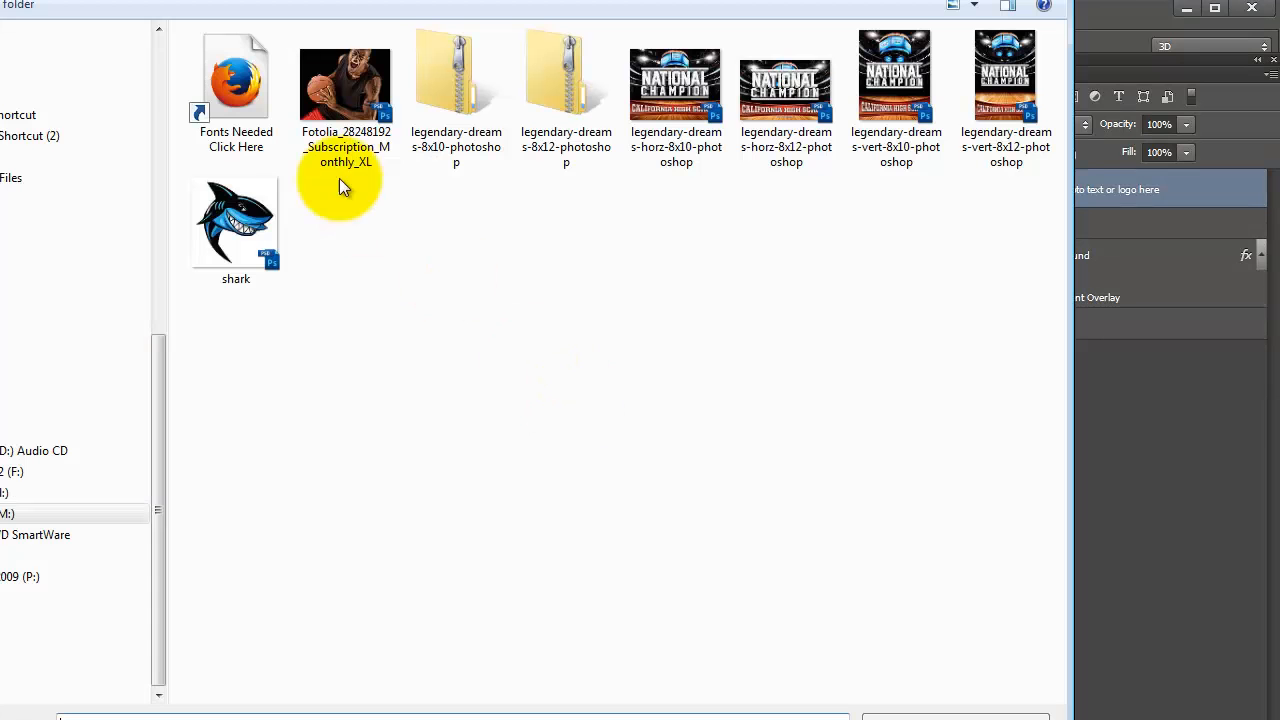
{"action": "left_click", "coordinate": [338, 96]}
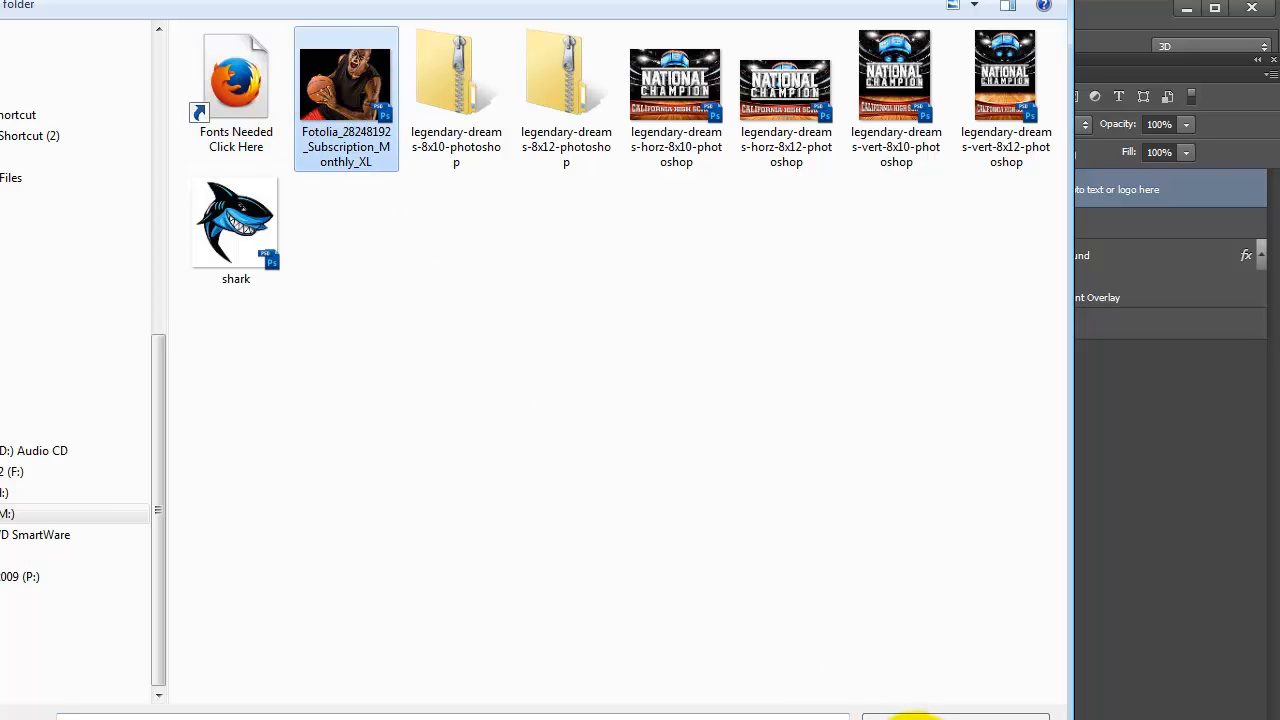
{"action": "left_click", "coordinate": [914, 716]}
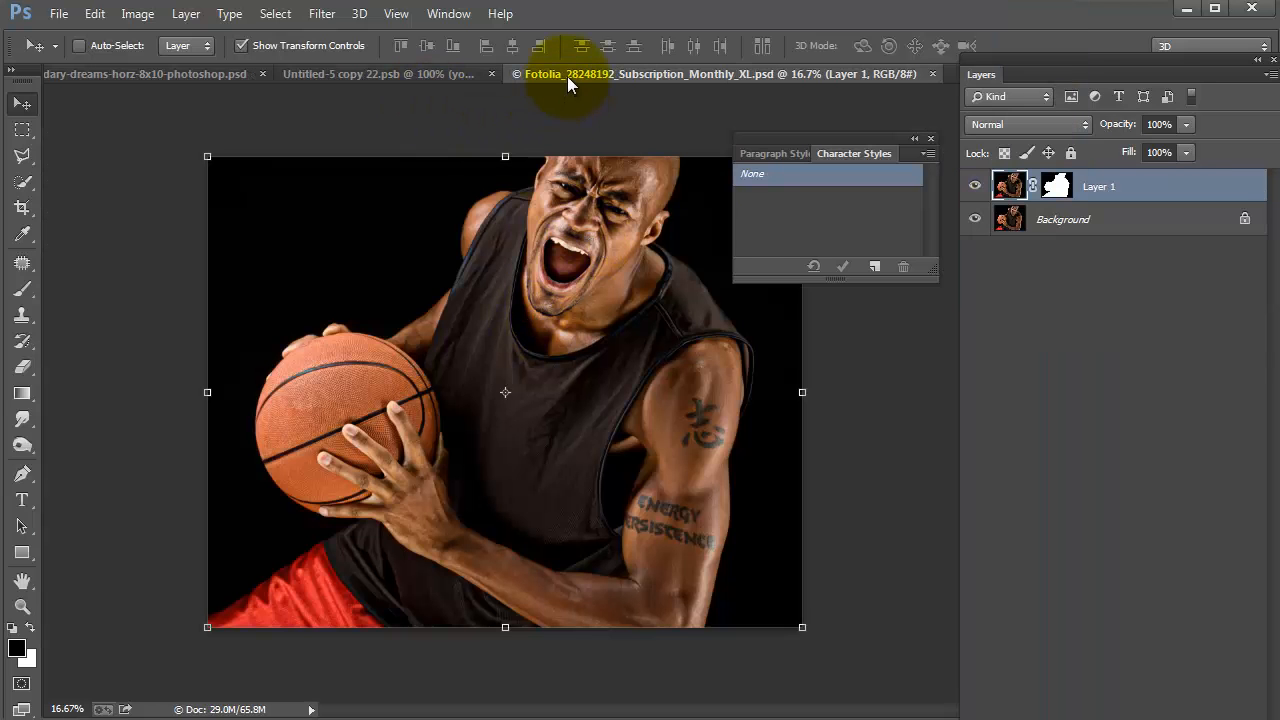
Step: Float the player photo in its own window, hide its Background layer, and copy the masked player layer into Untitled-5 copy 22.psb
{"action": "left_click_drag", "start_coordinate": [567, 76], "coordinate": [814, 87]}
{"action": "left_click", "coordinate": [975, 219]}
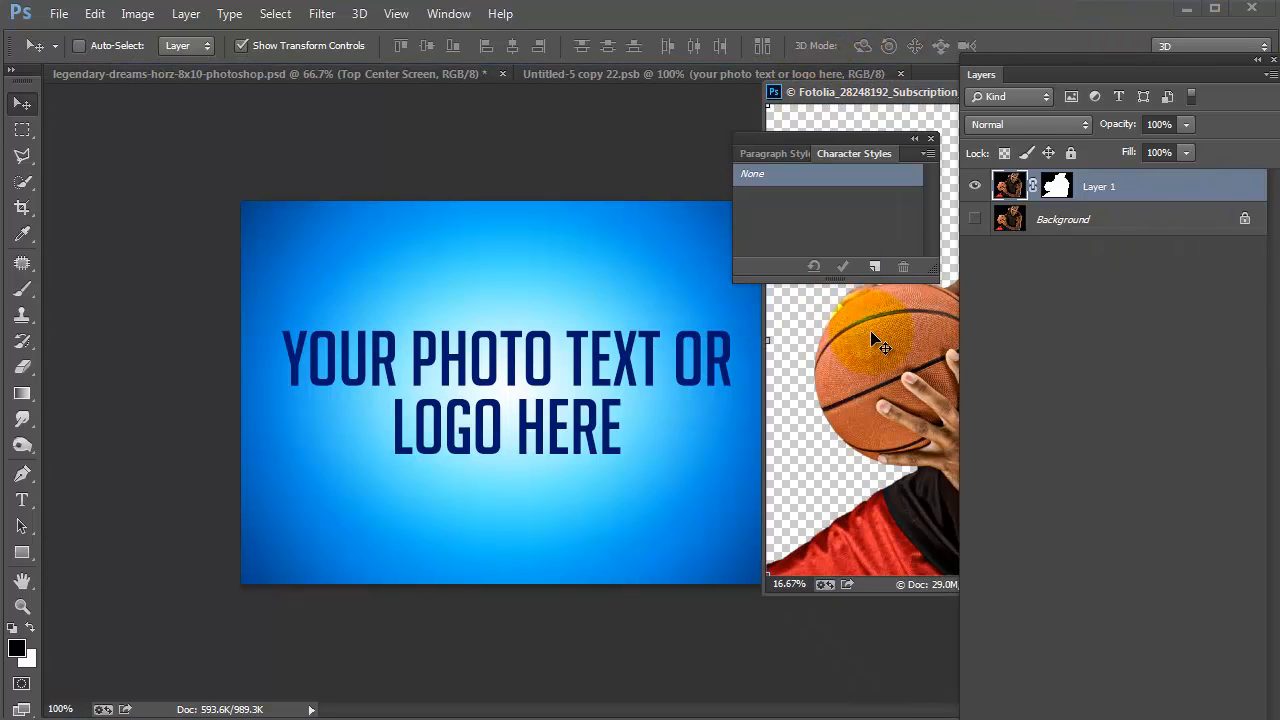
{"action": "left_click_drag", "start_coordinate": [870, 330], "coordinate": [430, 415]}
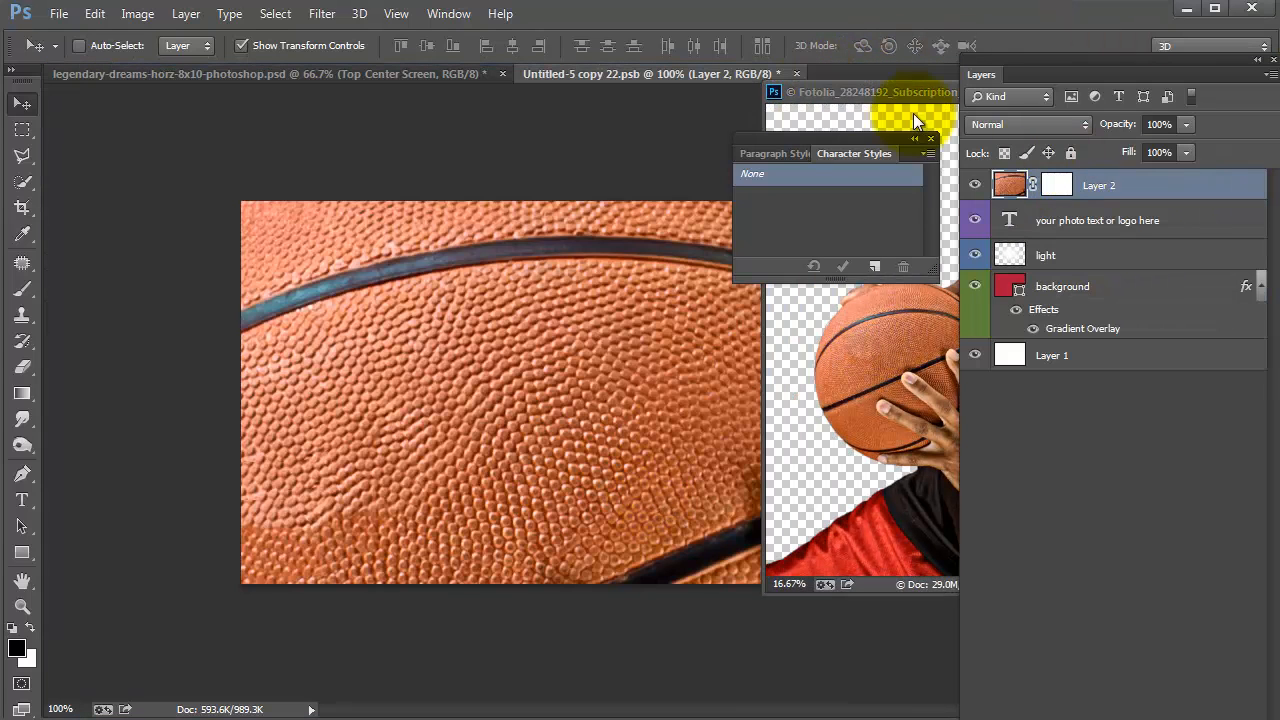
Step: Scale the player layer down to about 13.49% and position it within the Untitled-5 copy 22.psb canvas
{"action": "key", "text": "ctrl+0"}
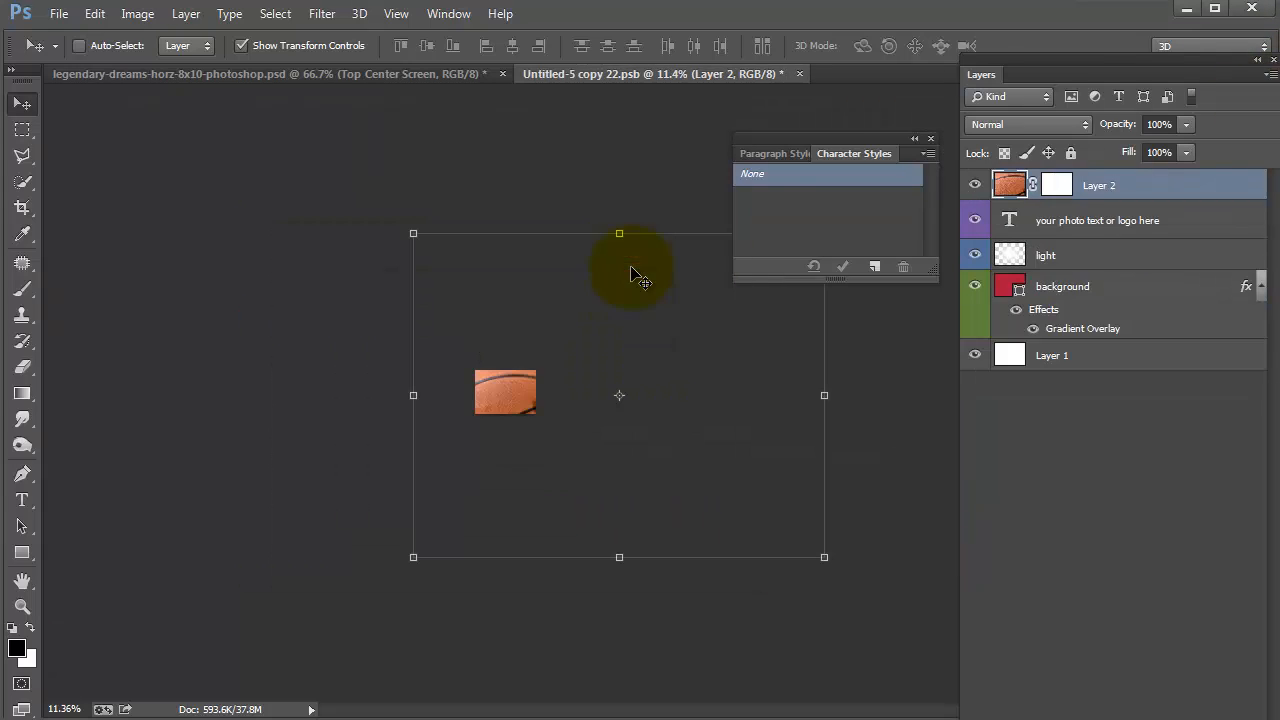
{"action": "left_click_drag", "start_coordinate": [820, 558], "coordinate": [533, 322]}
{"action": "left_click_drag", "start_coordinate": [417, 325], "coordinate": [476, 374]}
{"action": "key", "text": "Return"}
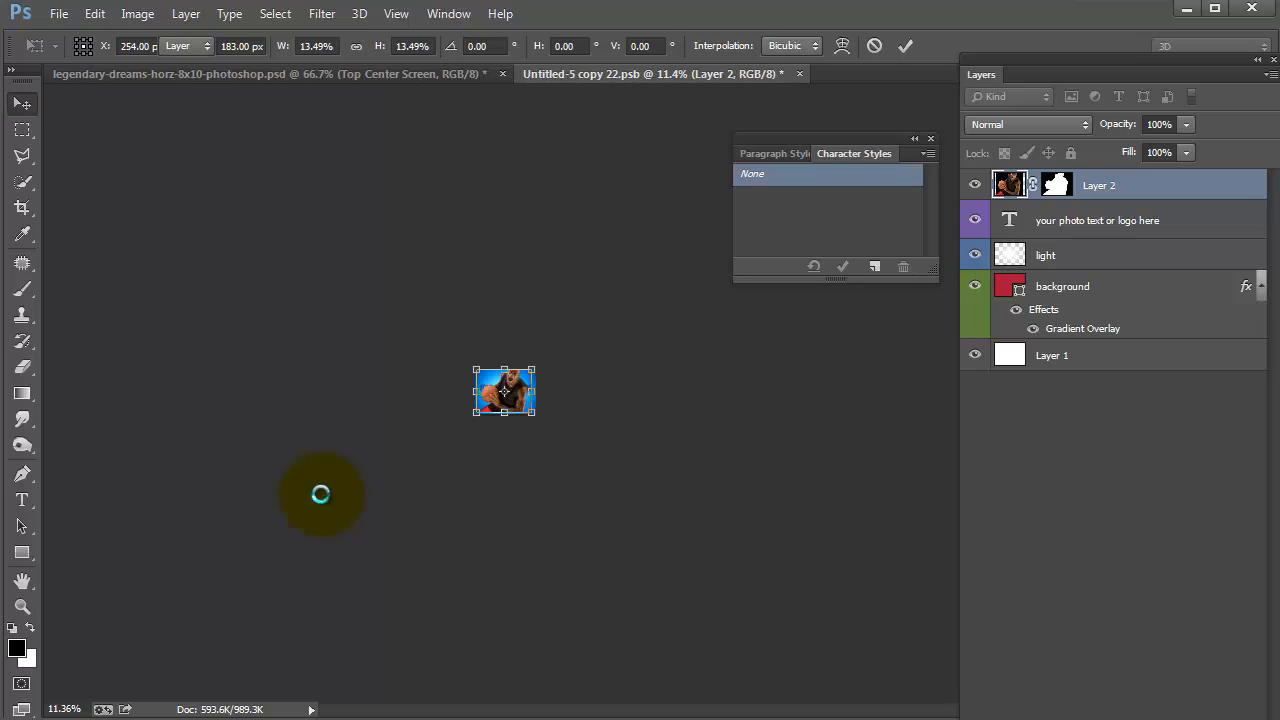
Step: Enlarge the player layer slightly to about 102%, extending it just past the canvas's upper edge
{"action": "left_click", "coordinate": [22, 606]}
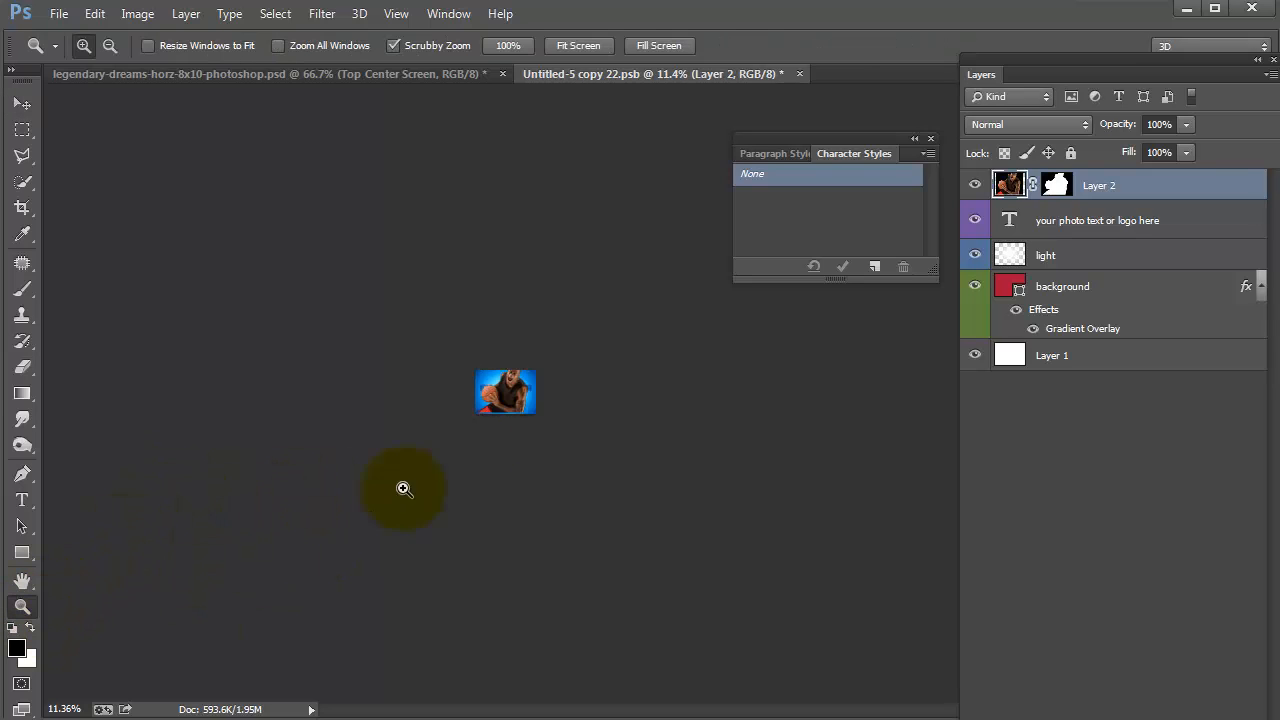
{"action": "left_click", "coordinate": [506, 393]}
{"action": "left_click_drag", "start_coordinate": [510, 397], "coordinate": [542, 370]}
{"action": "left_click", "coordinate": [22, 103]}
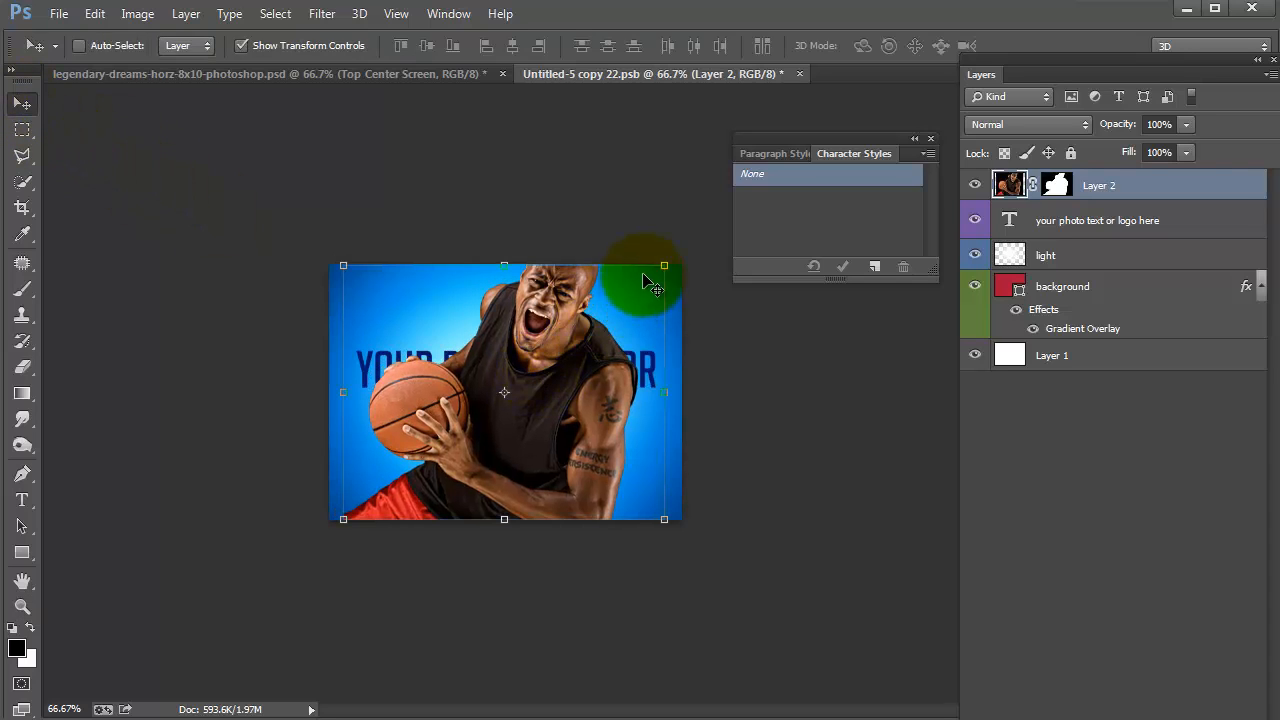
{"action": "left_click", "coordinate": [665, 264]}
{"action": "left_click_drag", "start_coordinate": [667, 262], "coordinate": [670, 259]}
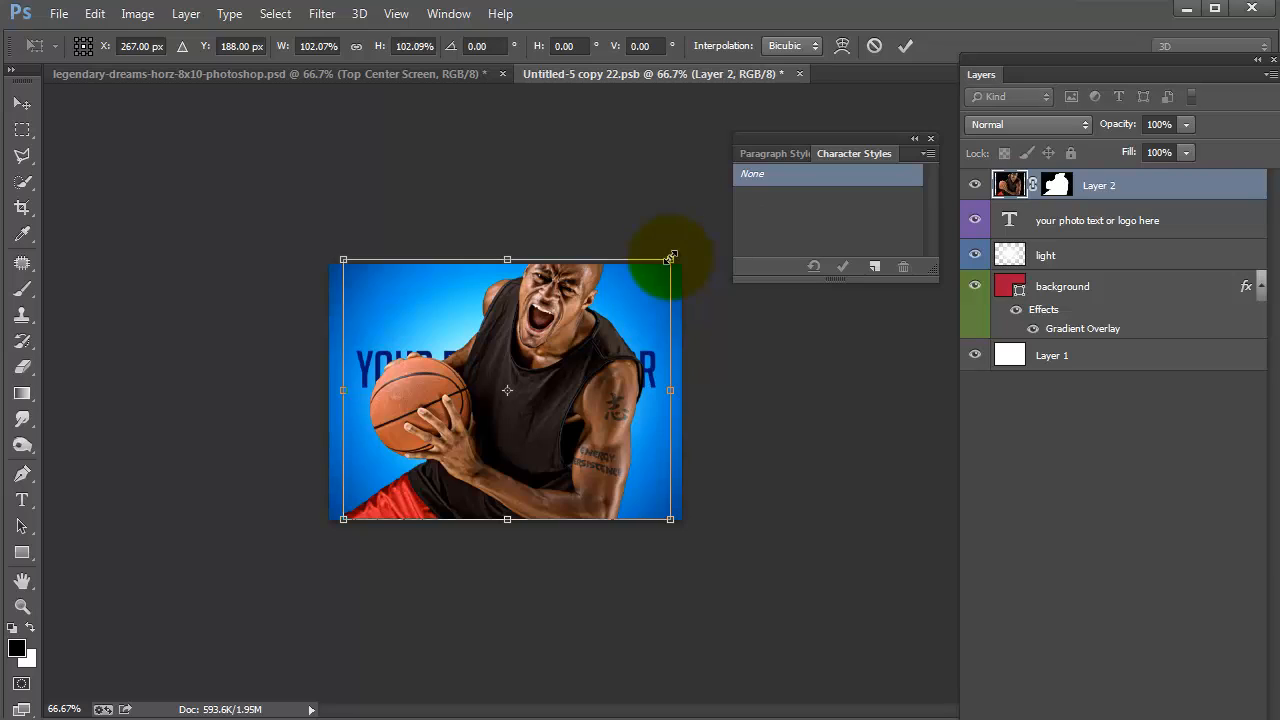
{"action": "key", "text": "Return"}
{"action": "left_click", "coordinate": [418, 535]}
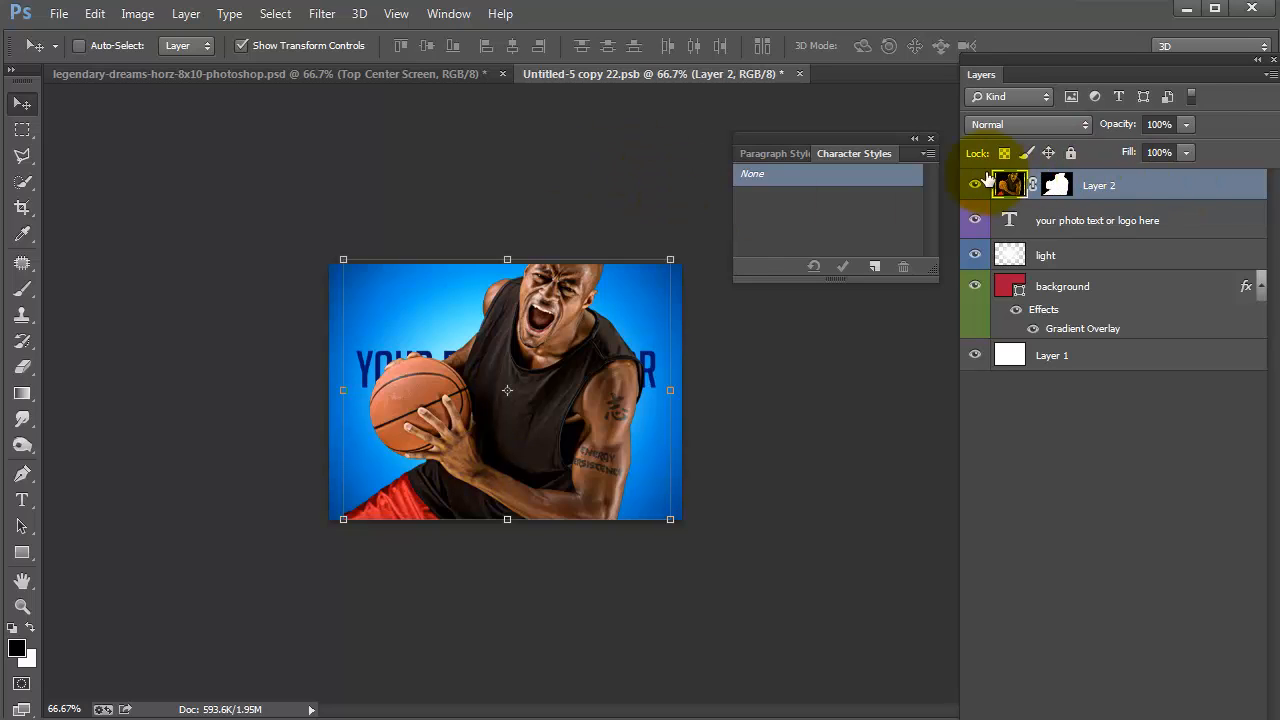
Step: Hide the "your photo text or logo here" placeholder layer, then close the smart object and save its changes
{"action": "left_click", "coordinate": [975, 220]}
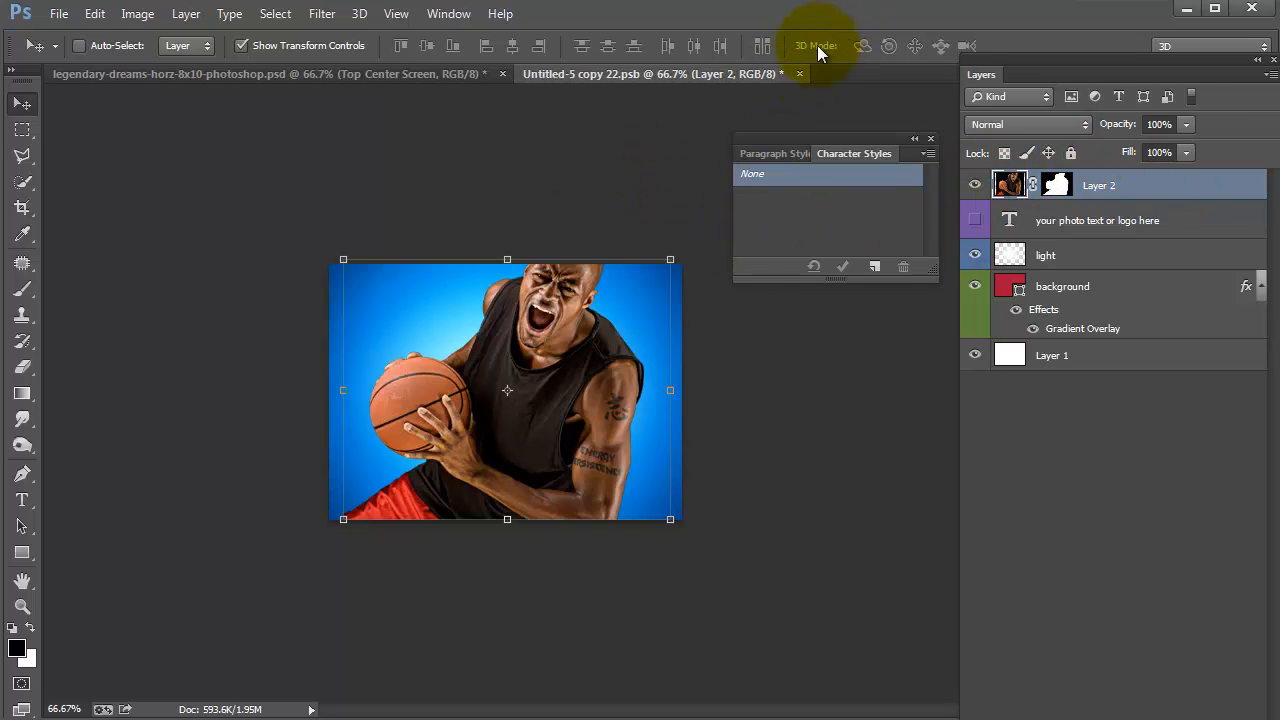
{"action": "left_click", "coordinate": [800, 74]}
{"action": "left_click", "coordinate": [485, 268]}
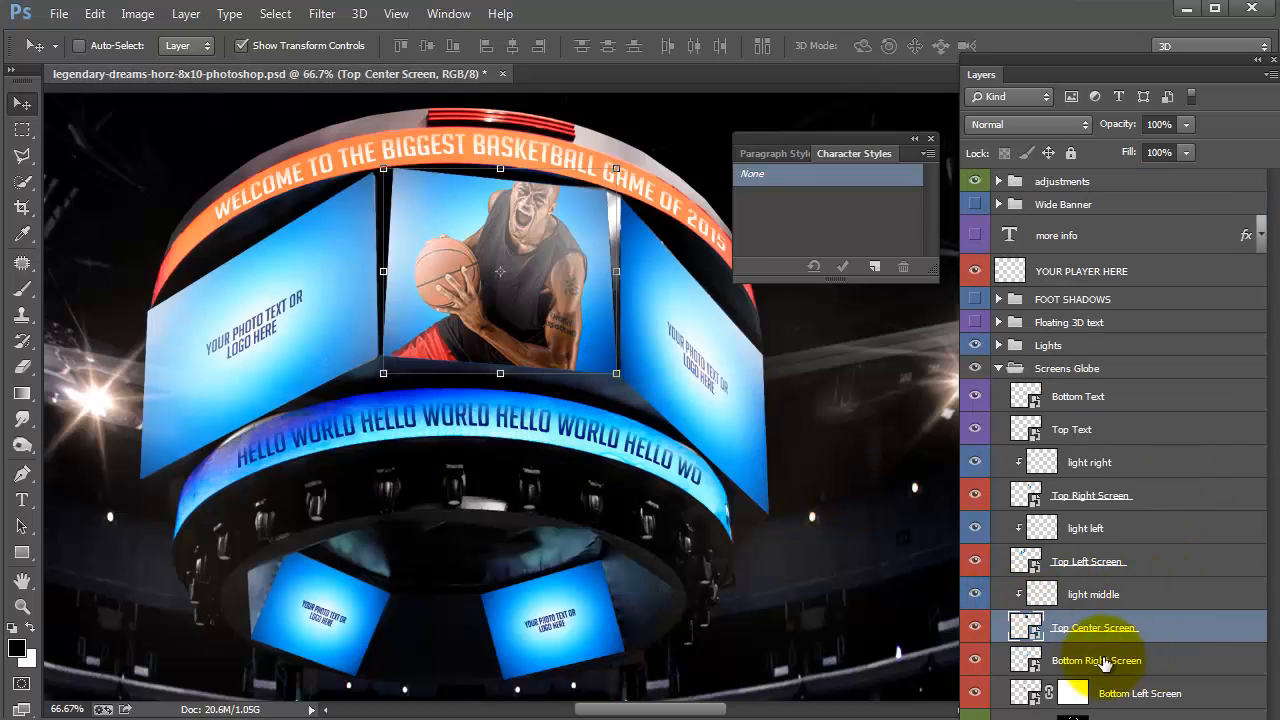
Step: Compare the center screen with and without the light middle layer, and reduce that layer's opacity to 70%
{"action": "left_click", "coordinate": [976, 596]}
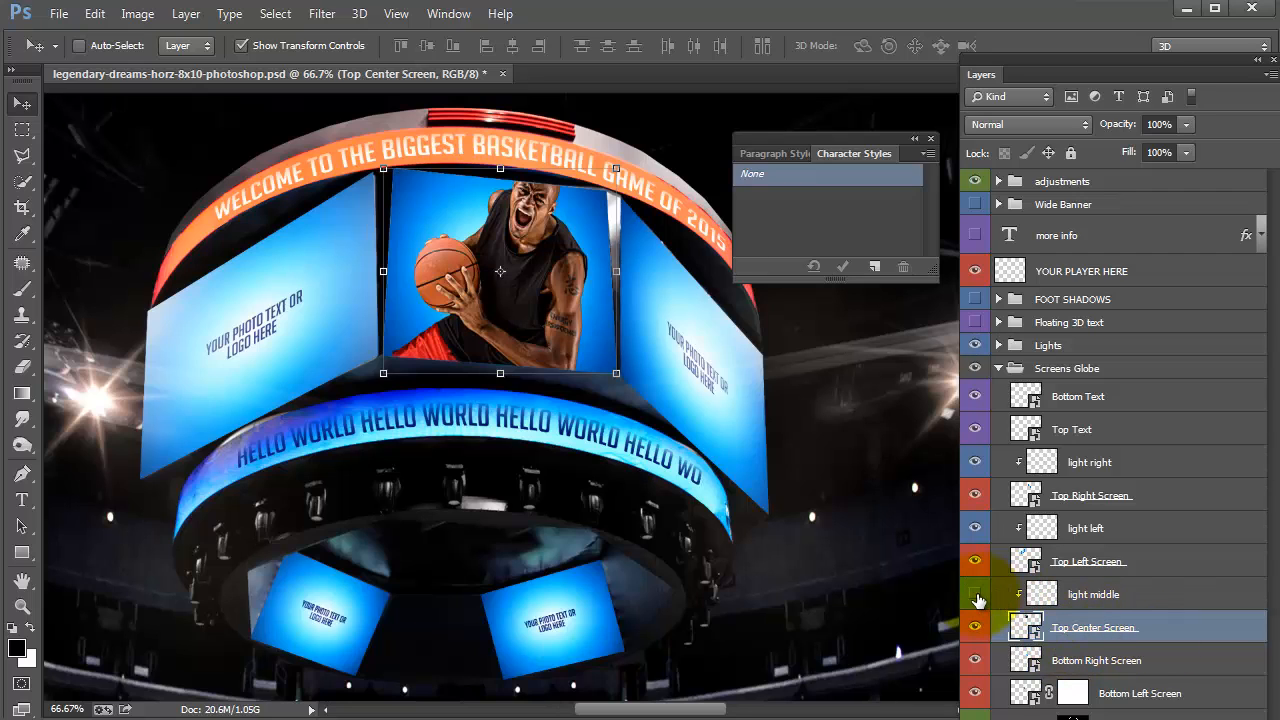
{"action": "left_click", "coordinate": [976, 596]}
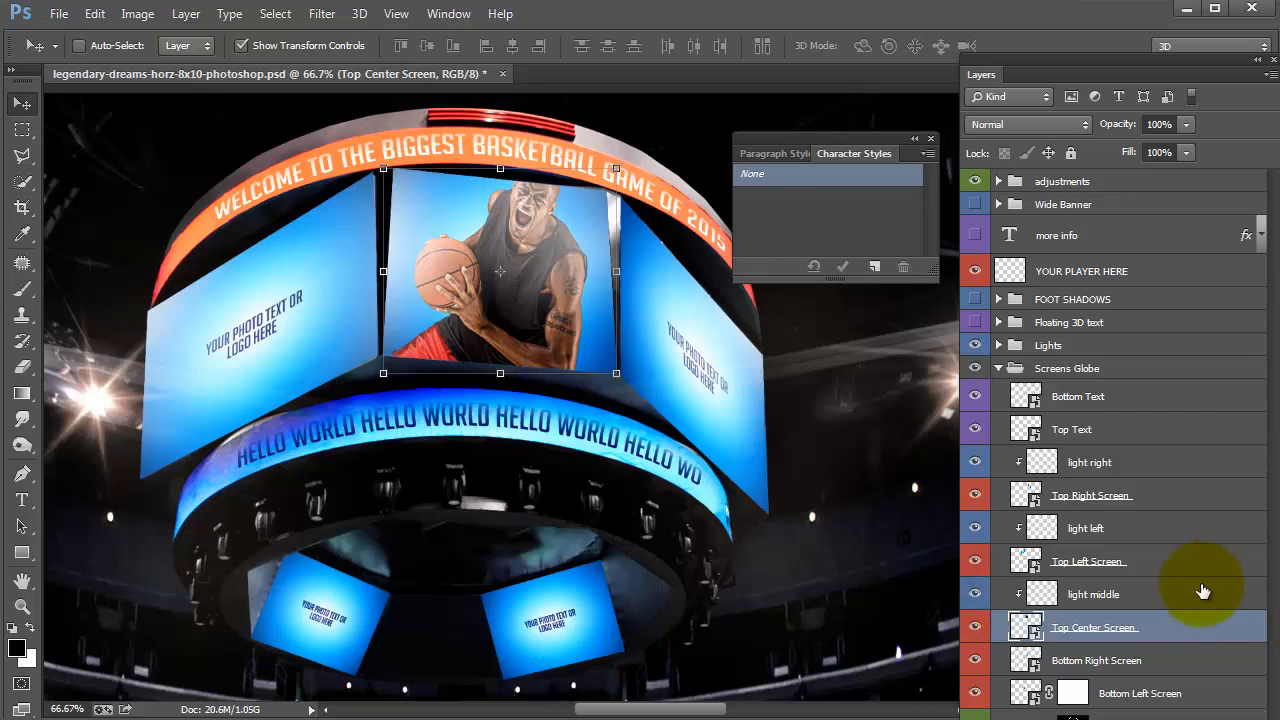
{"action": "left_click", "coordinate": [1060, 594]}
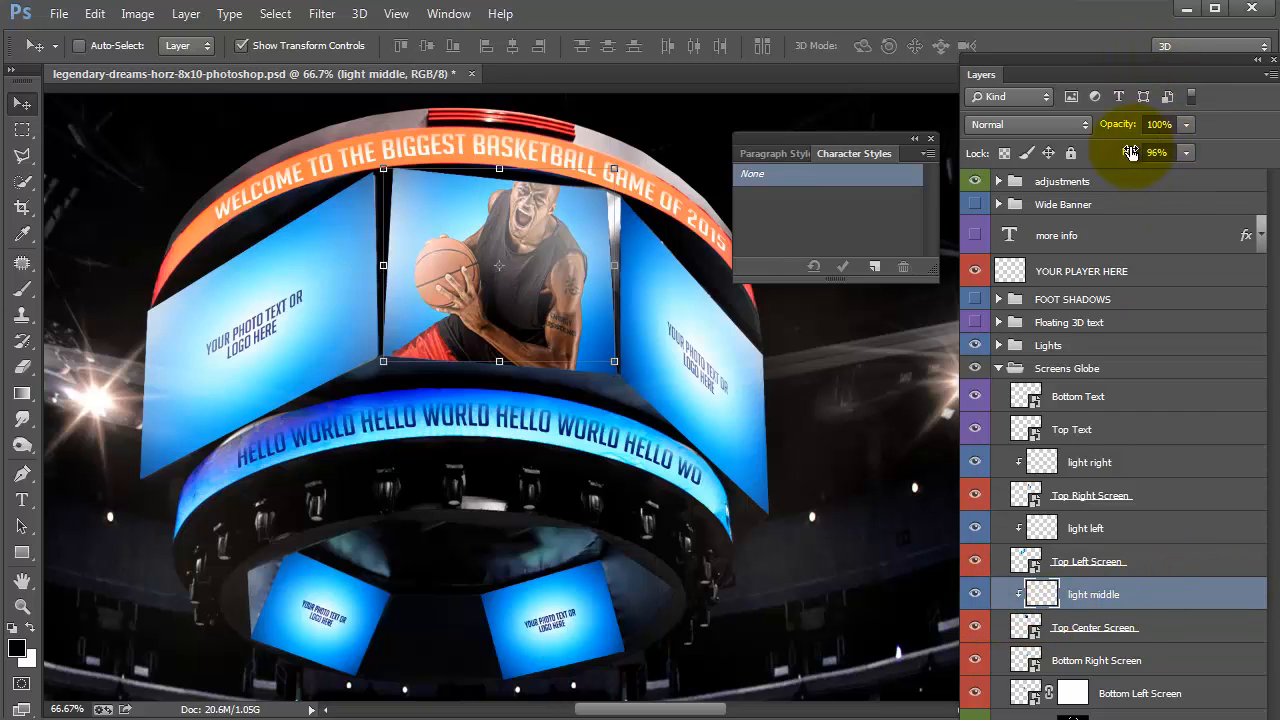
{"action": "left_click_drag", "start_coordinate": [1125, 130], "coordinate": [1093, 120]}
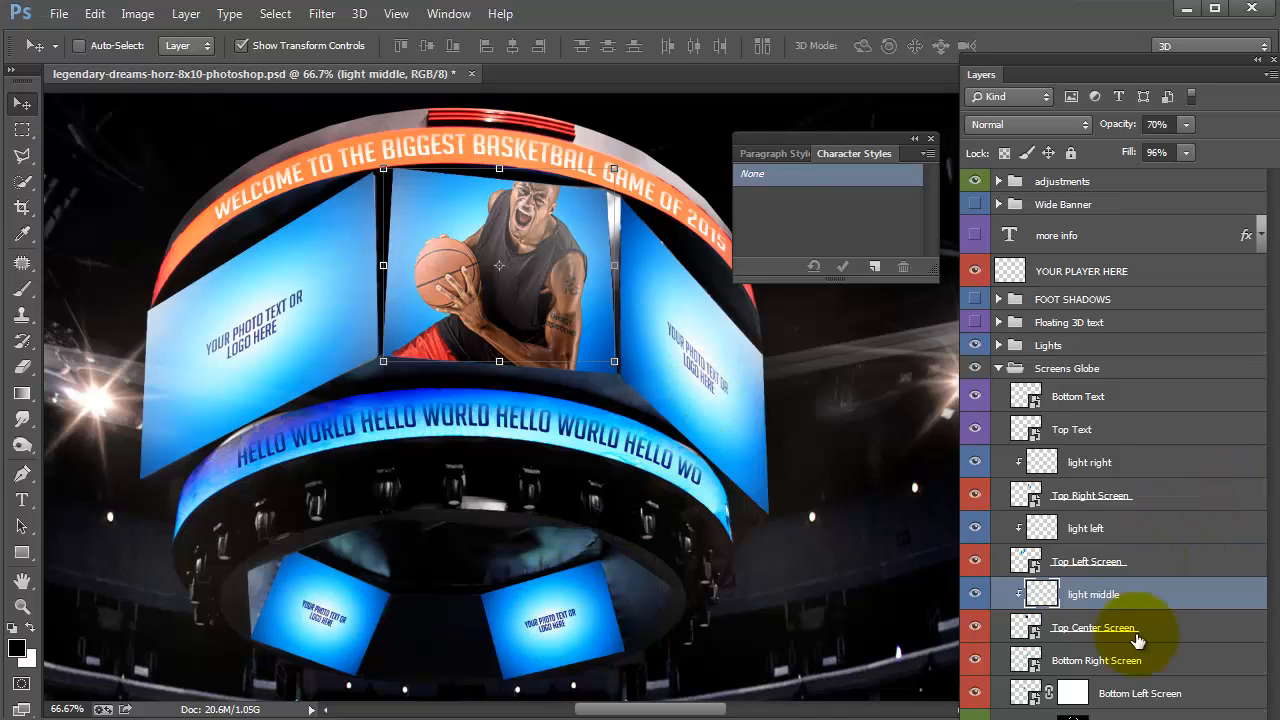
Step: Select the Bottom Left Screen and Bottom Right Screen layers in turn, and reveal more of the layer list
{"action": "left_click", "coordinate": [1031, 698]}
{"action": "left_click", "coordinate": [1026, 662]}
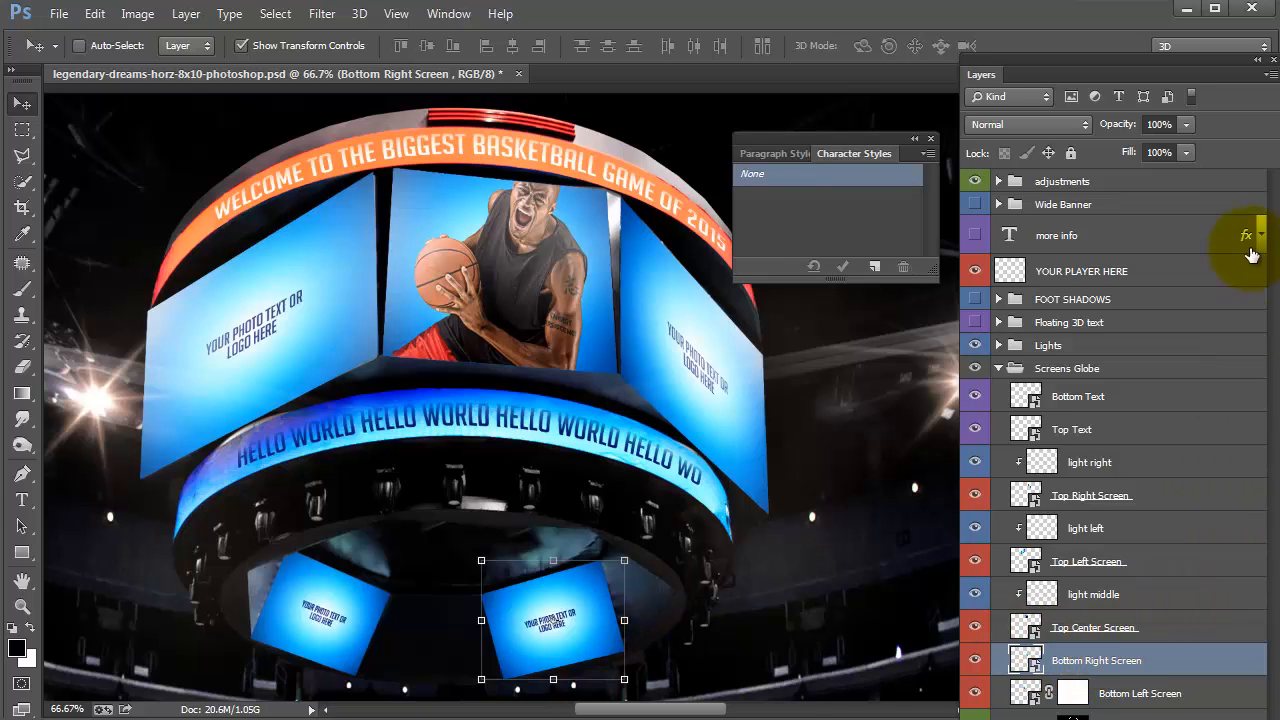
{"action": "left_click_drag", "start_coordinate": [1009, 16], "coordinate": [1012, 14]}
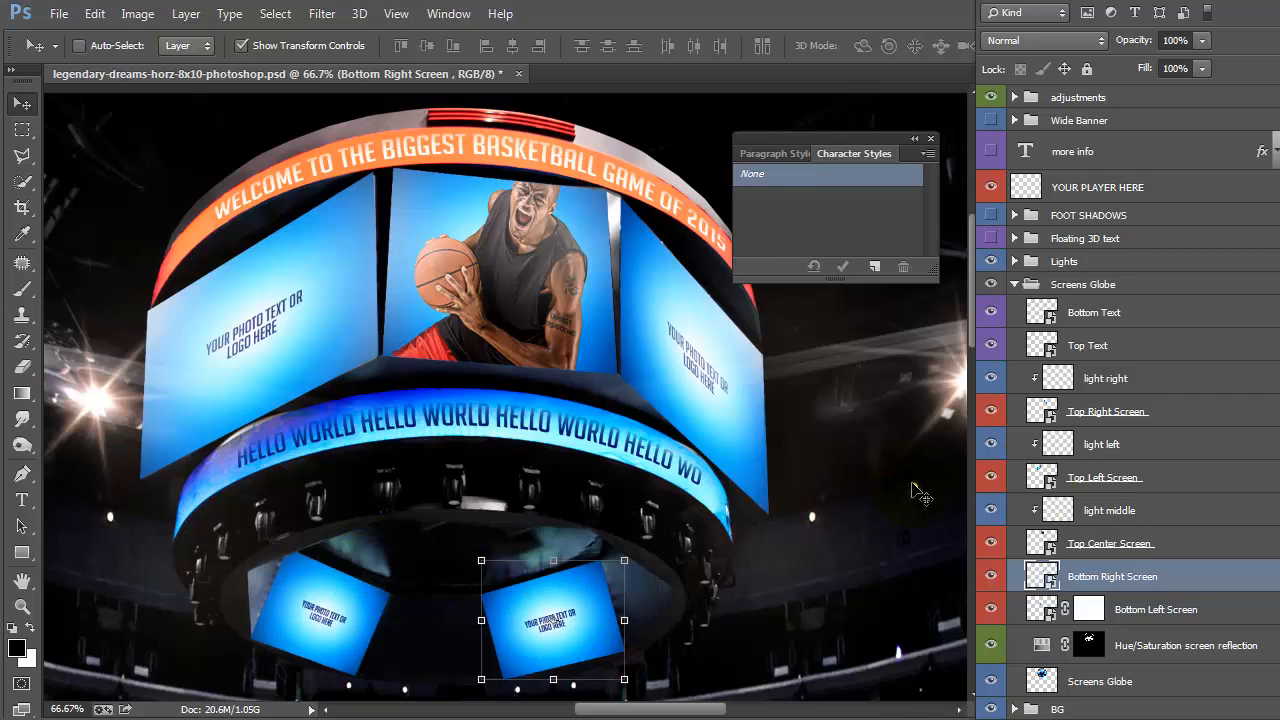
Step: Toggle the Hue/Saturation screen reflection layer off and on to compare the reflections on the scoreboard
{"action": "left_click", "coordinate": [1124, 284]}
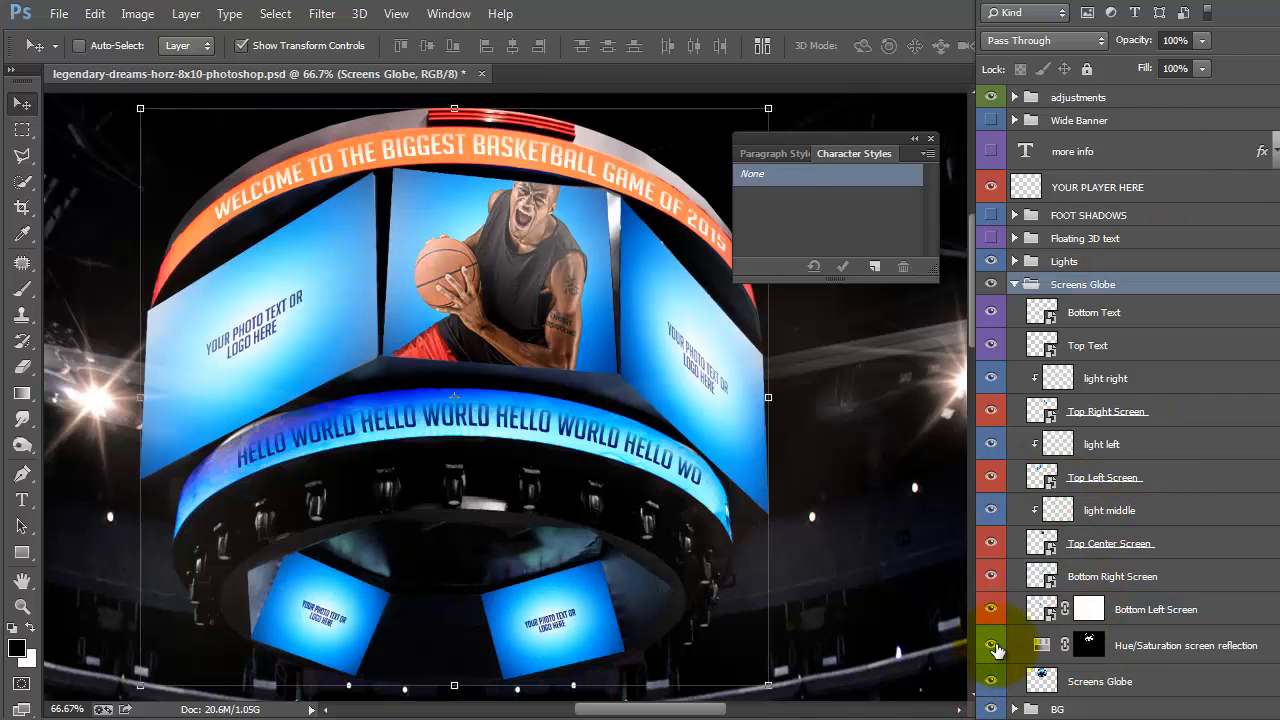
{"action": "left_click", "coordinate": [994, 645]}
{"action": "left_click", "coordinate": [994, 645]}
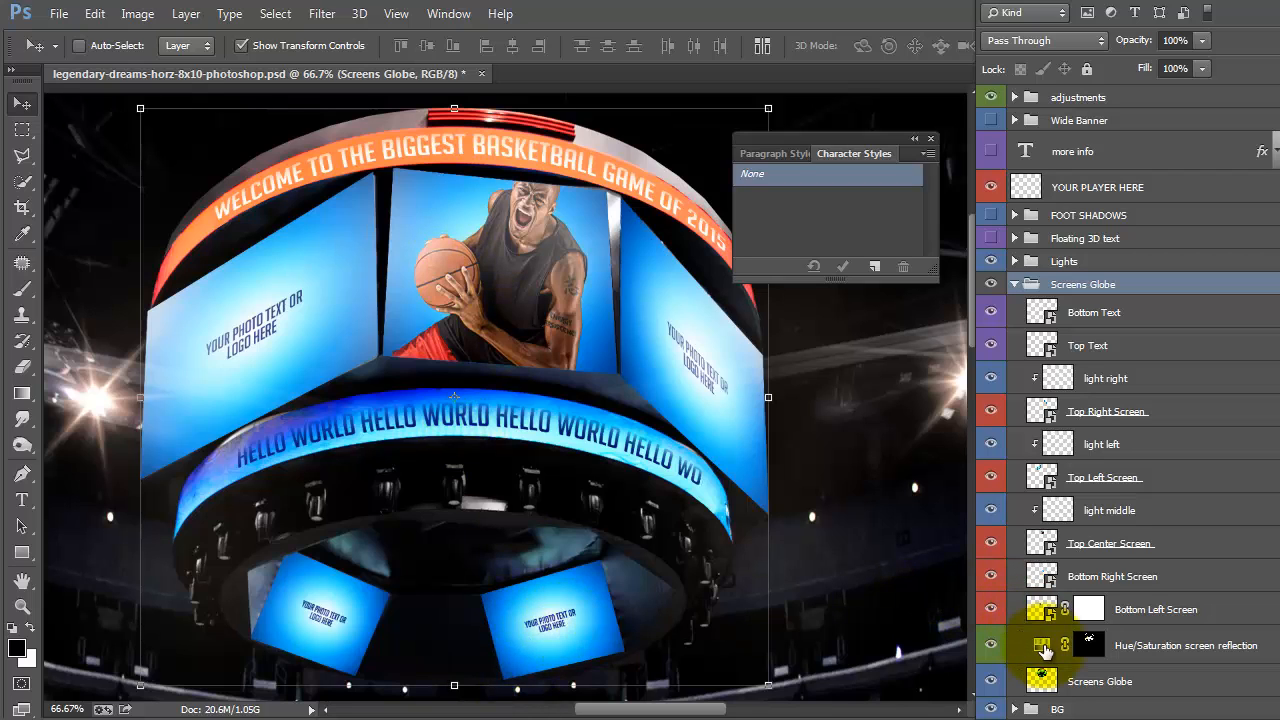
Step: Shift the hue of the Hue/Saturation screen reflection adjustment to +133 and close its settings
{"action": "left_click", "coordinate": [1043, 652]}
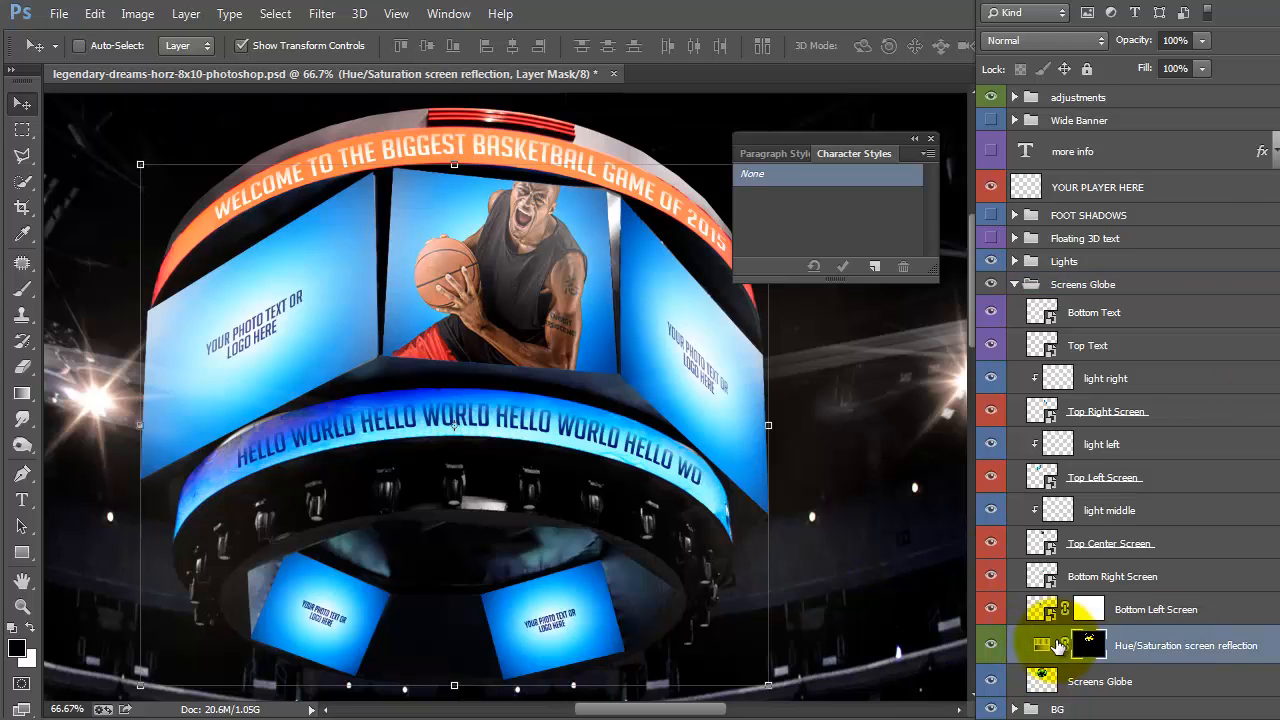
{"action": "double_click", "coordinate": [1043, 645]}
{"action": "left_click_drag", "start_coordinate": [1011, 166], "coordinate": [806, 116]}
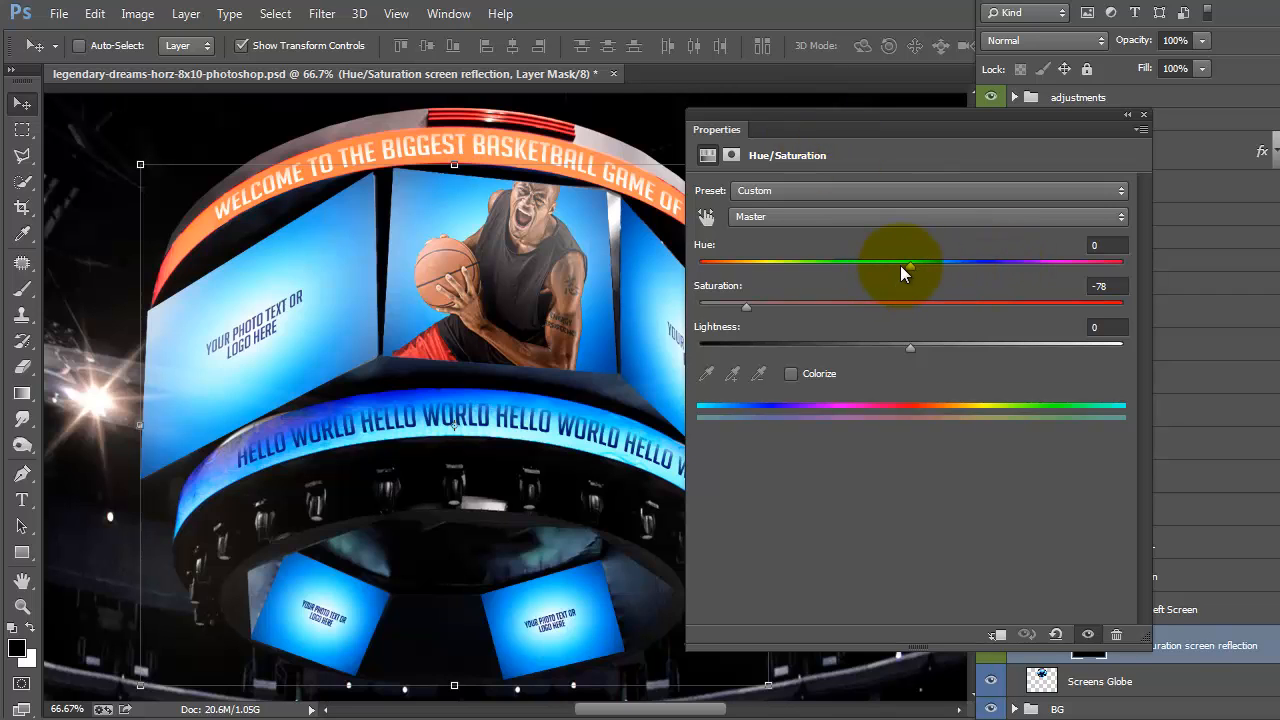
{"action": "left_click_drag", "start_coordinate": [905, 265], "coordinate": [1090, 284]}
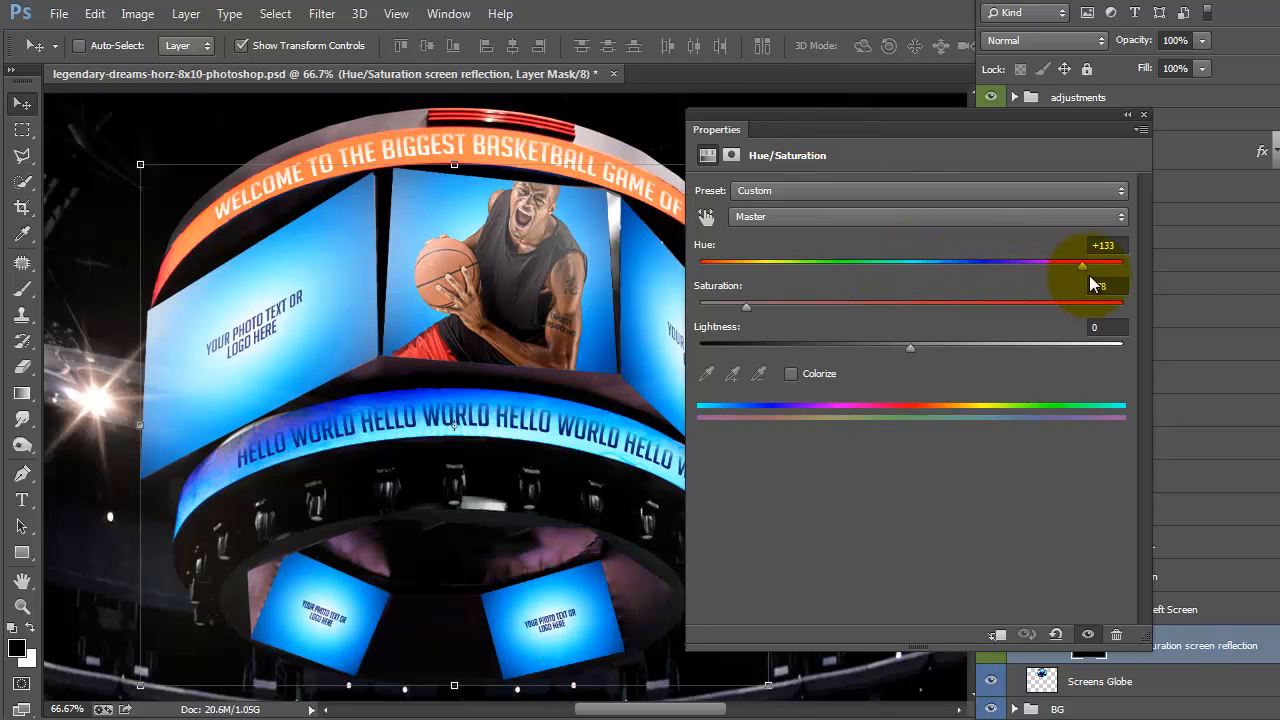
{"action": "left_click", "coordinate": [1143, 114]}
Step: Hide the Hue/Saturation screen reflection adjustment layer and fit the whole poster in view
{"action": "mouse_move", "coordinate": [1092, 0]}
{"action": "left_mouse_down"}
{"action": "mouse_move", "coordinate": [1067, 37]}
{"action": "mouse_move", "coordinate": [1075, 7]}
{"action": "left_mouse_up"}
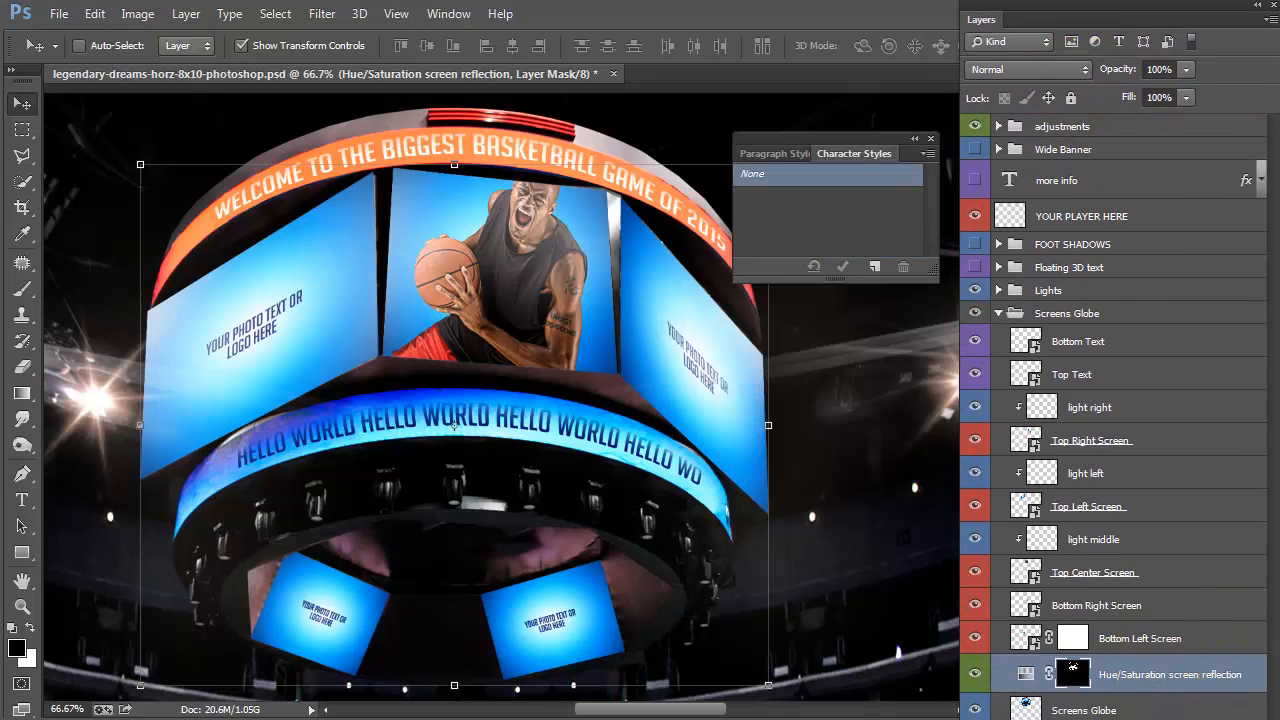
{"action": "left_click", "coordinate": [1075, 675]}
{"action": "left_click", "coordinate": [975, 674]}
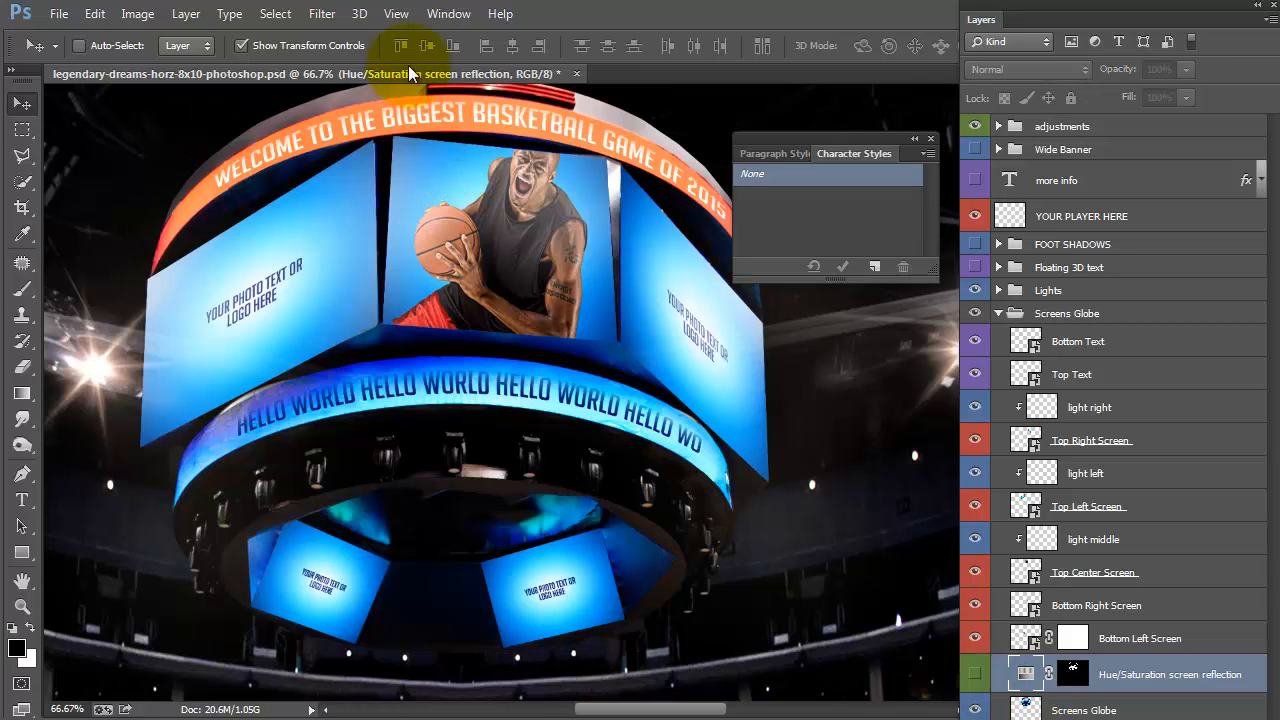
{"action": "key", "text": "ctrl+0"}
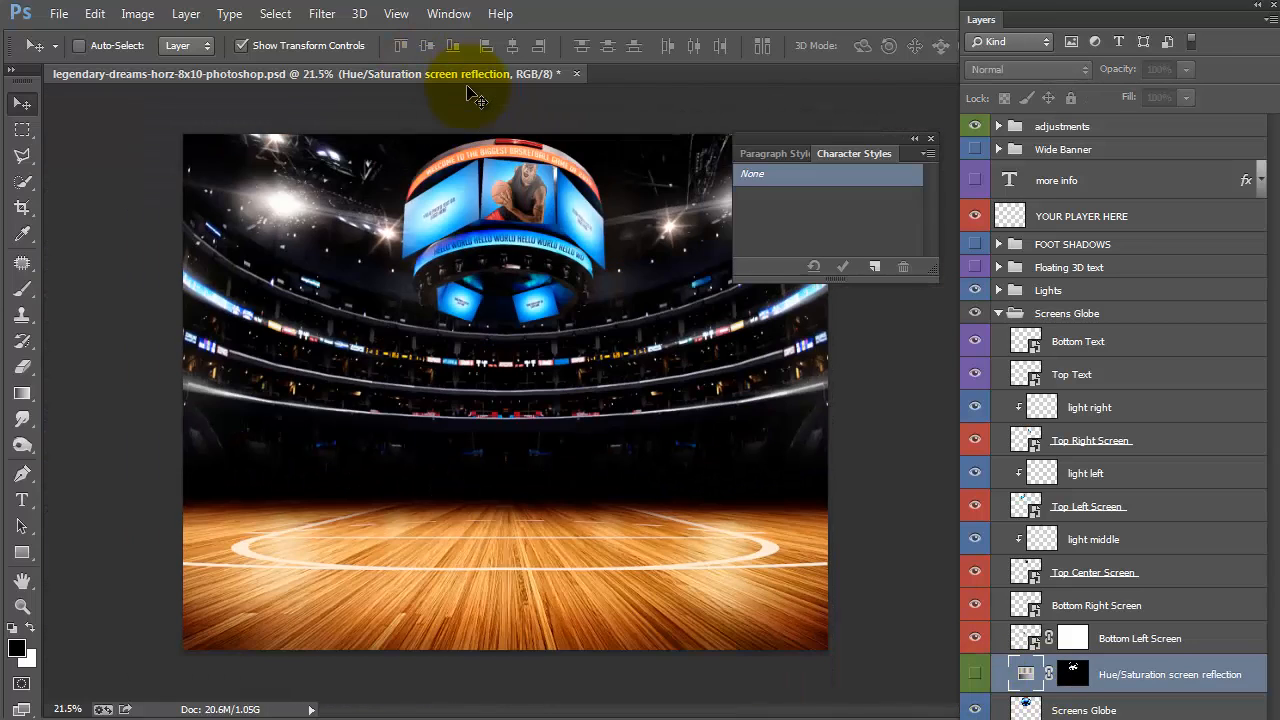